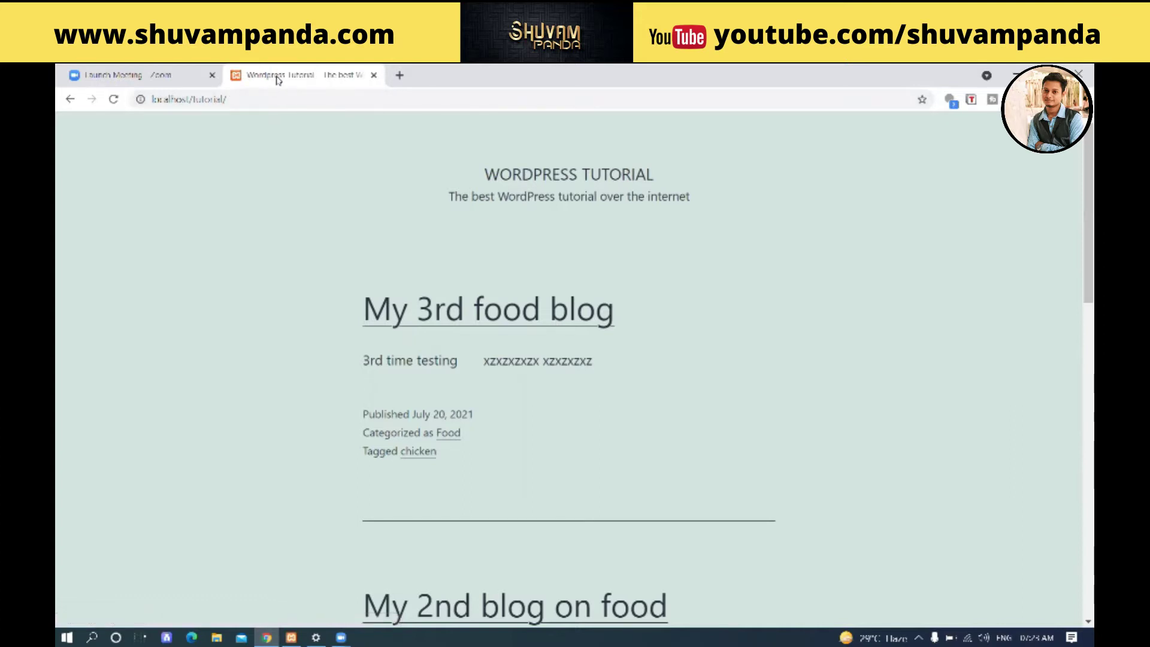
- Duplicate the WordPress site tab and load its wp-admin address
{"action": "right_click", "coordinate": [285, 68]}
{"action": "left_click", "coordinate": [317, 171]}
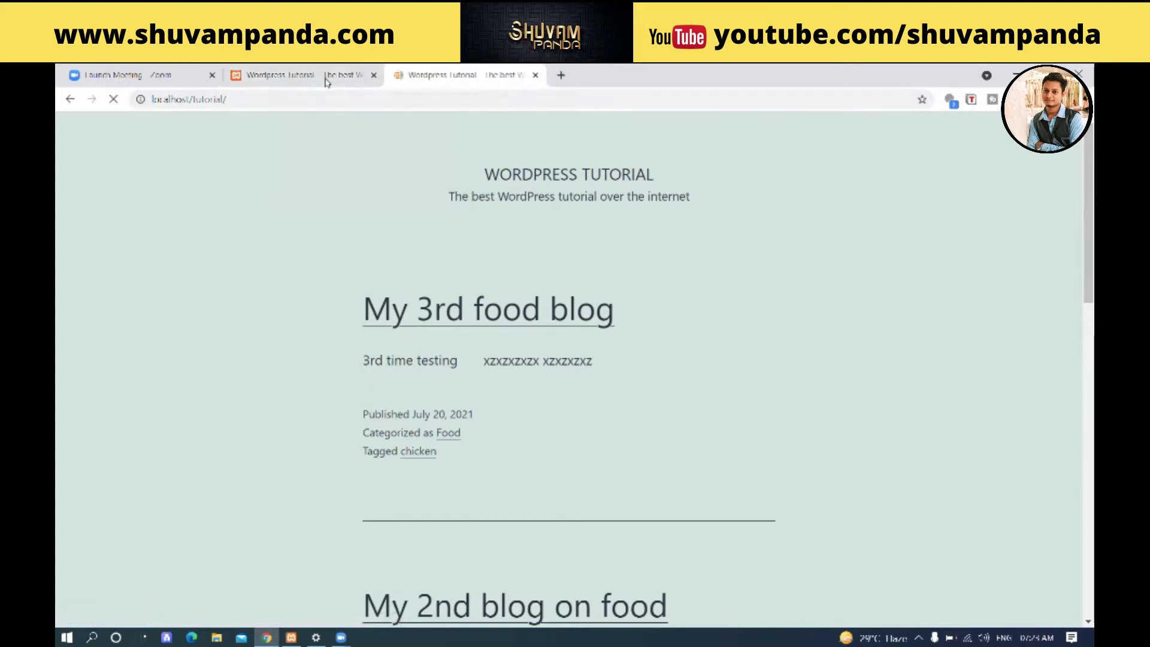
{"action": "left_click", "coordinate": [329, 98]}
{"action": "left_click", "coordinate": [328, 98]}
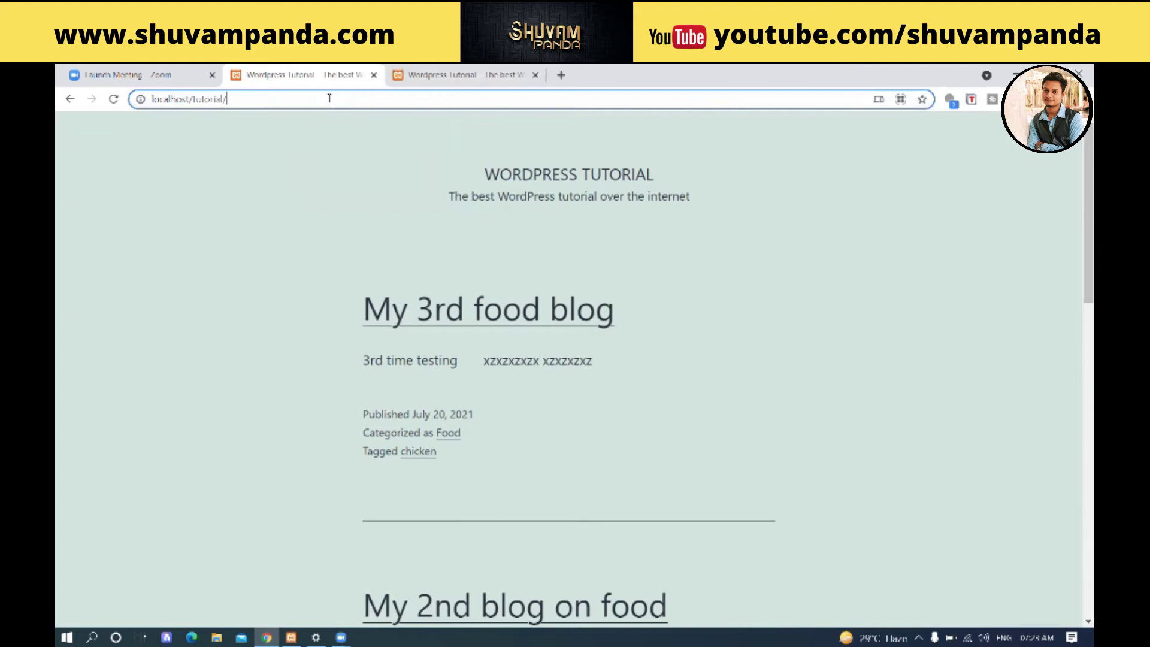
{"action": "type", "text": "wp-"}
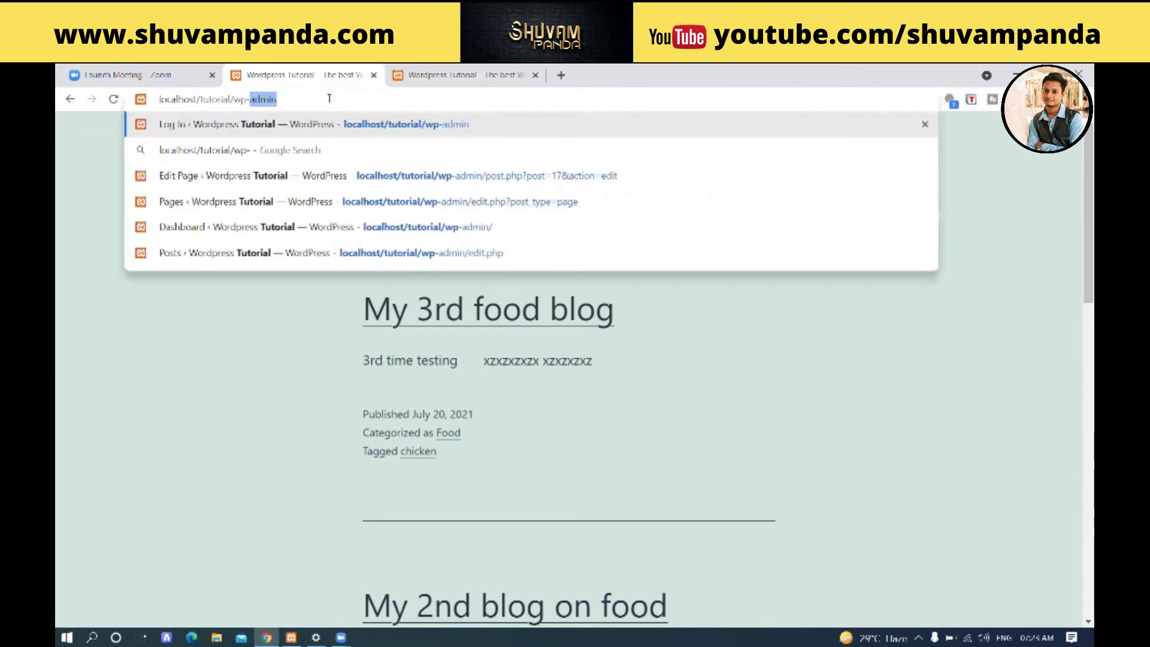
{"action": "key", "text": "Return"}
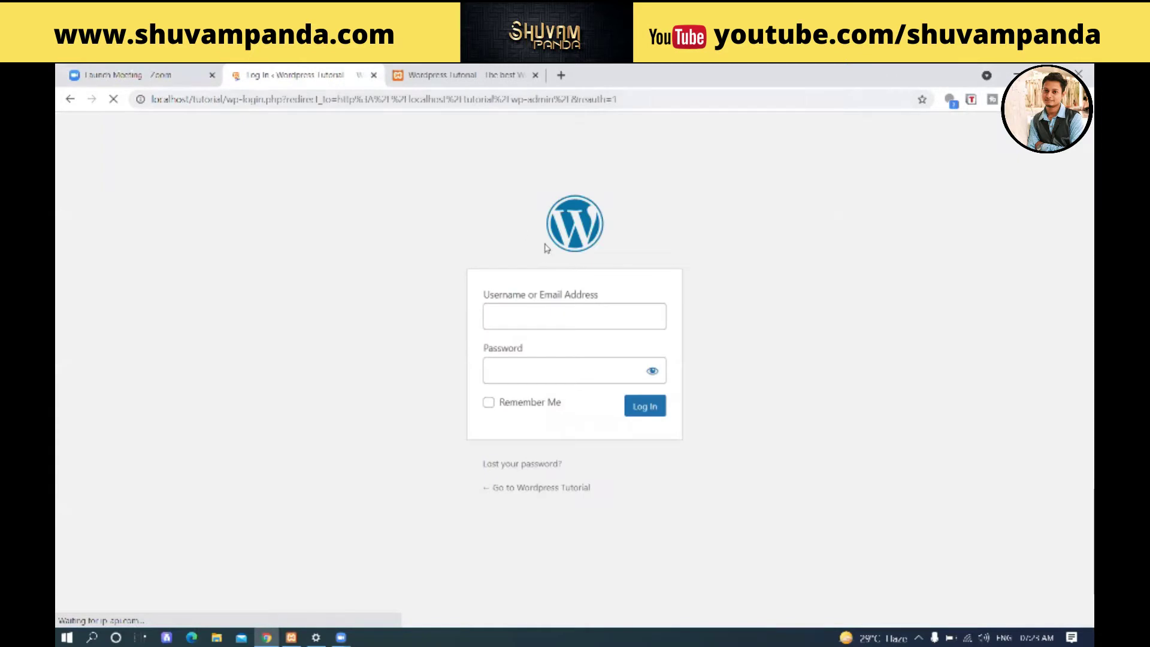
- Sign in to the admin login page as the administrator user
{"action": "left_click", "coordinate": [584, 330]}
{"action": "type", "text": "ad"}
{"action": "left_click", "coordinate": [570, 346]}
{"action": "left_click", "coordinate": [572, 369]}
{"action": "type", "text": "admin"}
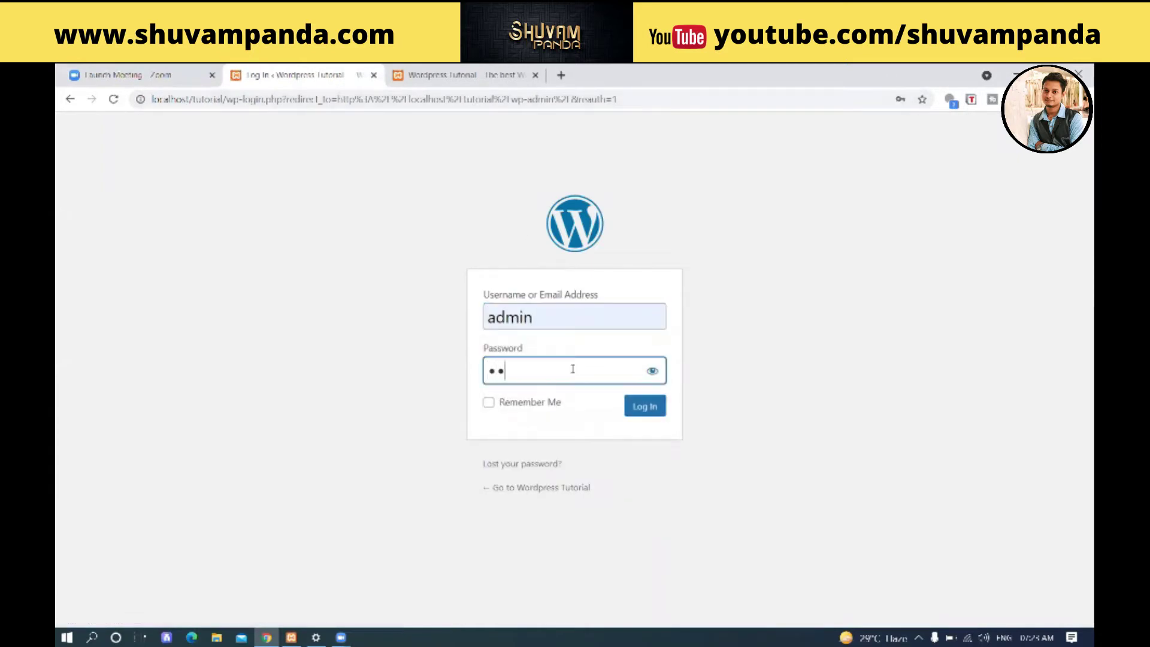
{"action": "left_click", "coordinate": [647, 410]}
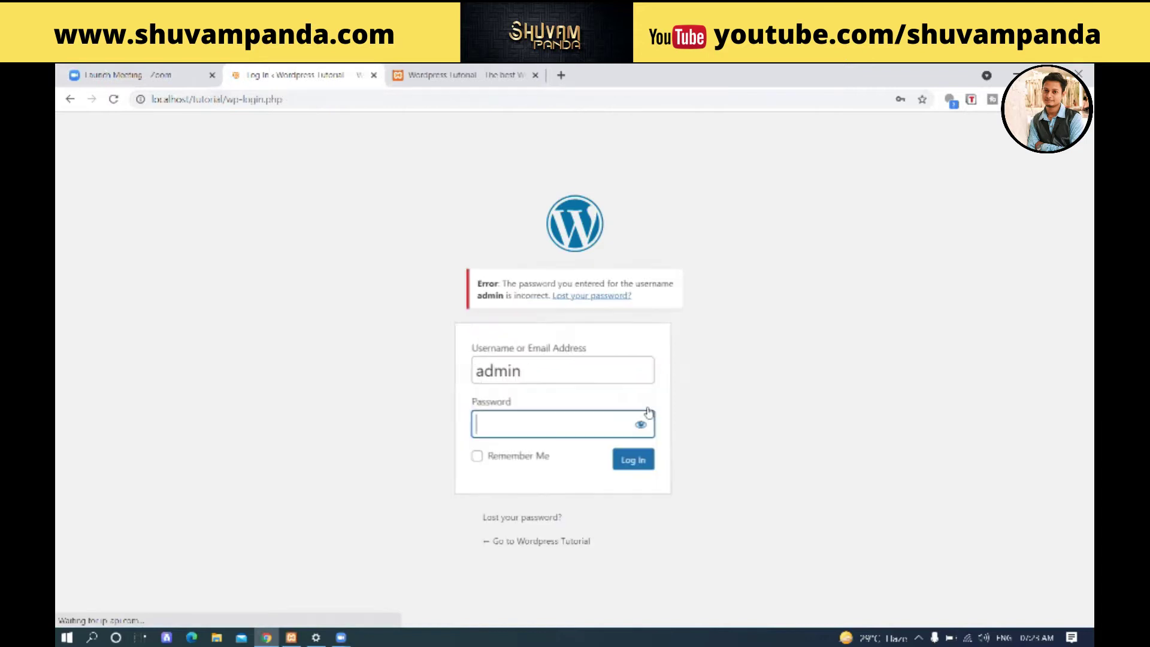
{"action": "type", "text": "admin"}
{"action": "key", "text": "Return"}
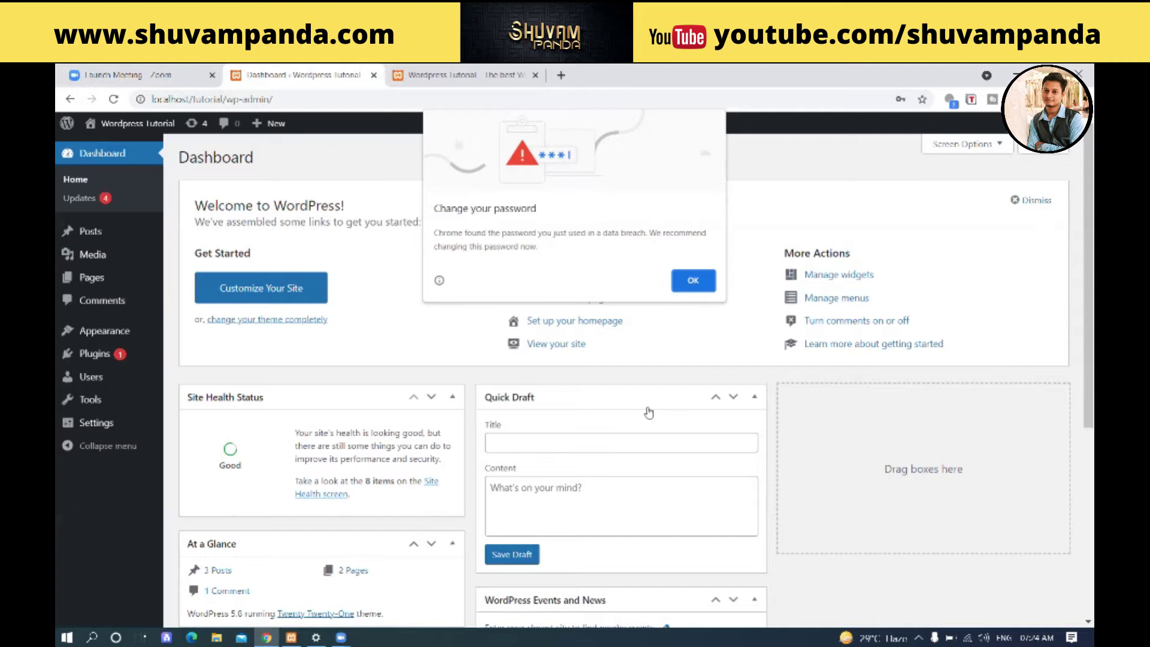
- Dismiss Chrome's password breach and save-password prompts, then go to Comments
{"action": "left_click", "coordinate": [693, 281]}
{"action": "left_click", "coordinate": [898, 292]}
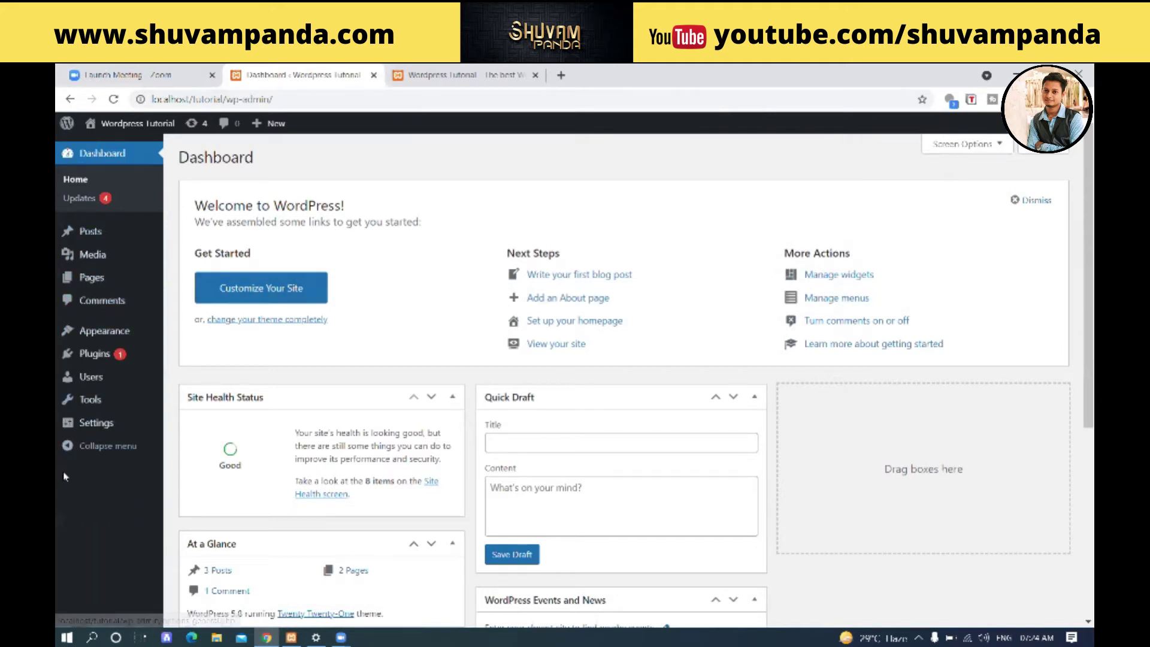
{"action": "left_click", "coordinate": [117, 303]}
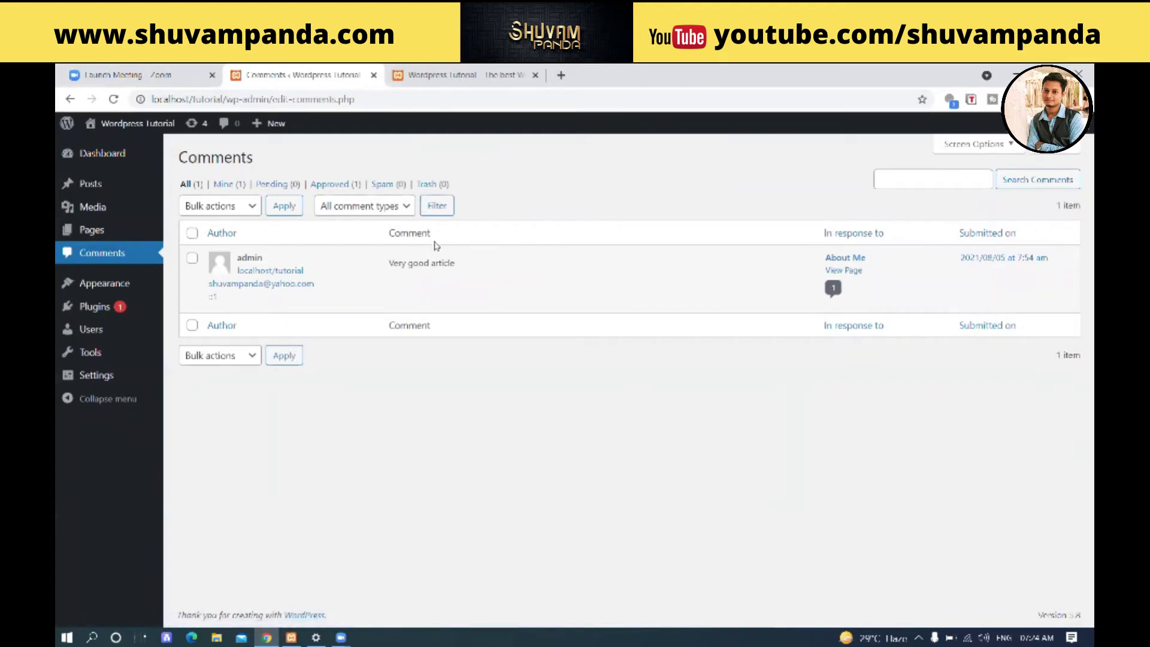
- Open the About Me page from the comment's View Page link in a new tab
{"action": "mouse_move", "coordinate": [355, 291]}
{"action": "mouse_move", "coordinate": [381, 264]}
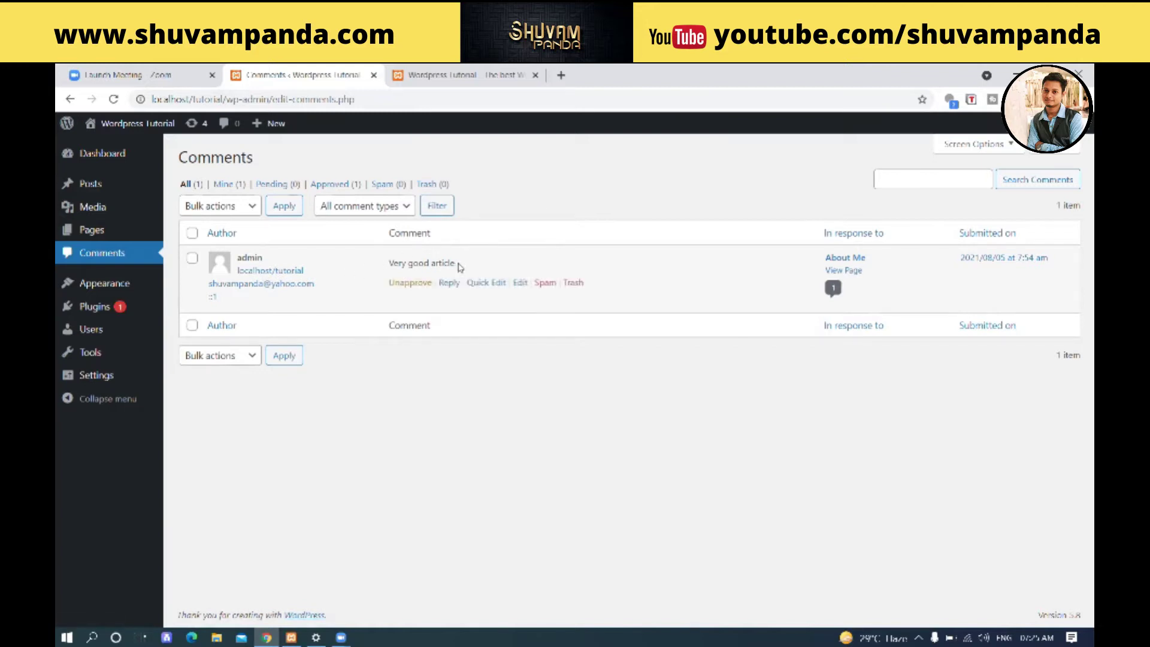
{"action": "right_click", "coordinate": [844, 259]}
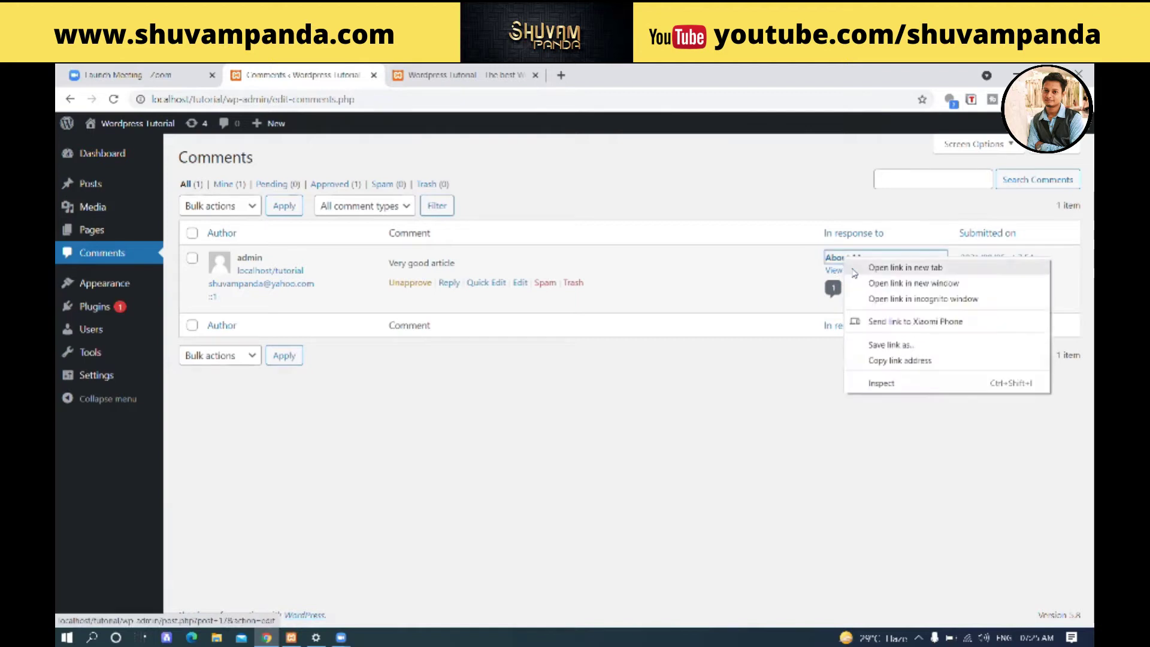
{"action": "key", "text": "Escape"}
{"action": "right_click", "coordinate": [844, 270]}
{"action": "left_click", "coordinate": [900, 282]}
{"action": "left_click", "coordinate": [467, 75]}
- Scroll to the 'Very good article' comment, then return to the Comments admin list
{"action": "scroll", "coordinate": [539, 232], "scroll_direction": "down", "scroll_amount": 10}
{"action": "scroll", "coordinate": [539, 232], "scroll_direction": "down", "scroll_amount": 10}
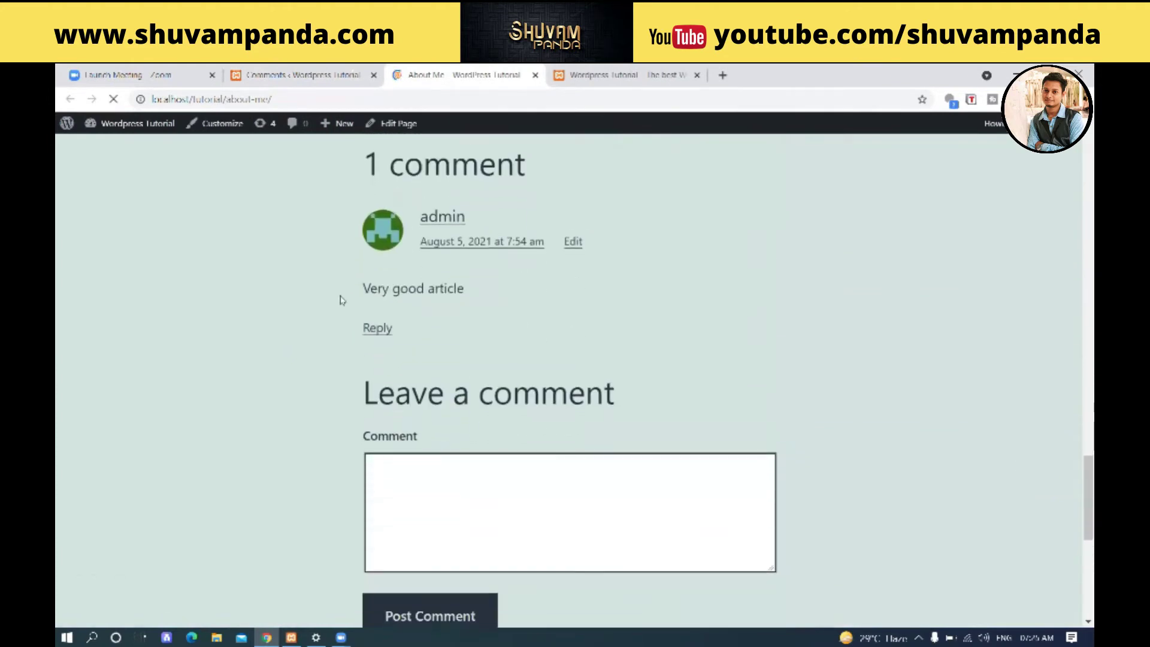
{"action": "left_click_drag", "start_coordinate": [354, 289], "coordinate": [465, 290]}
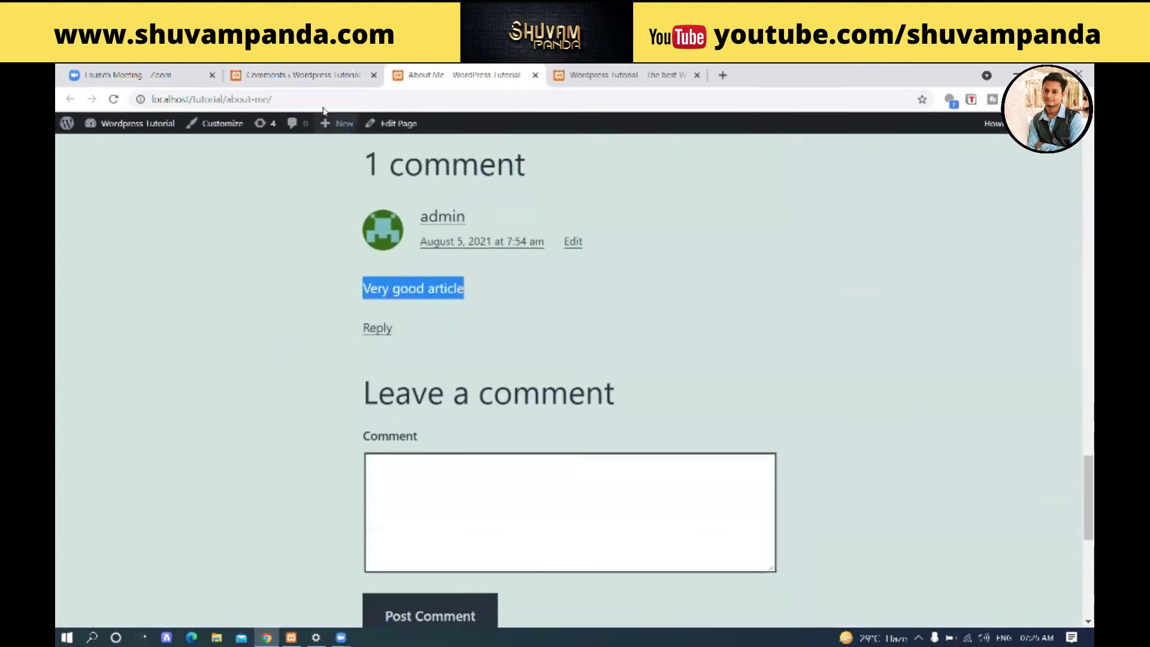
{"action": "left_click", "coordinate": [533, 323]}
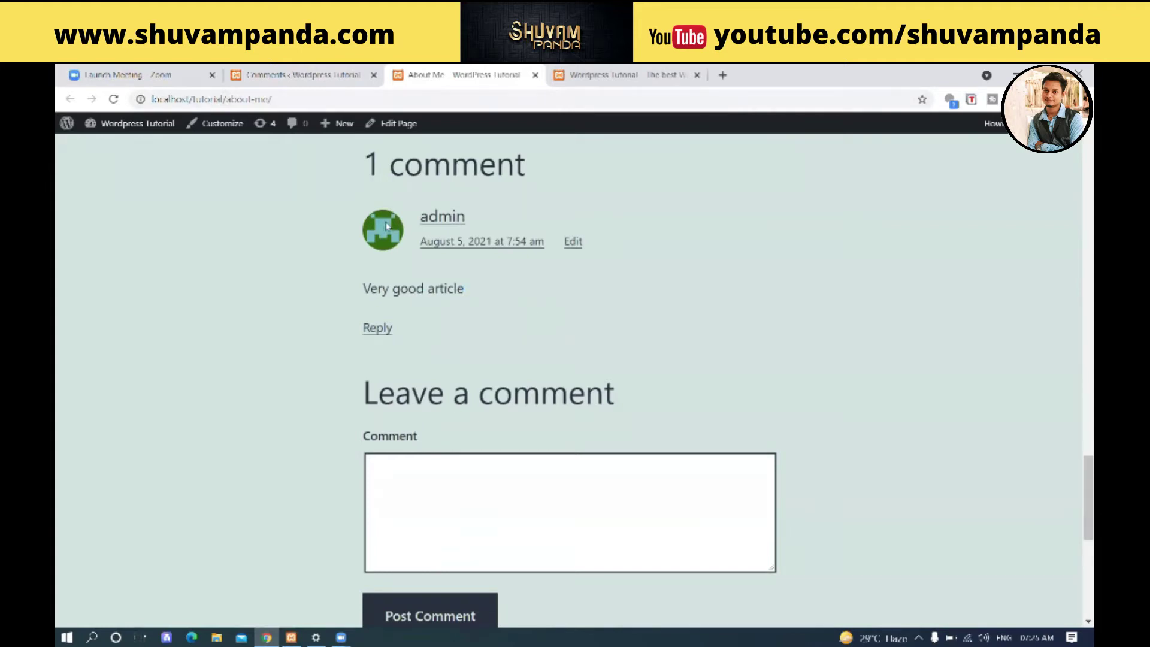
{"action": "left_click", "coordinate": [351, 72]}
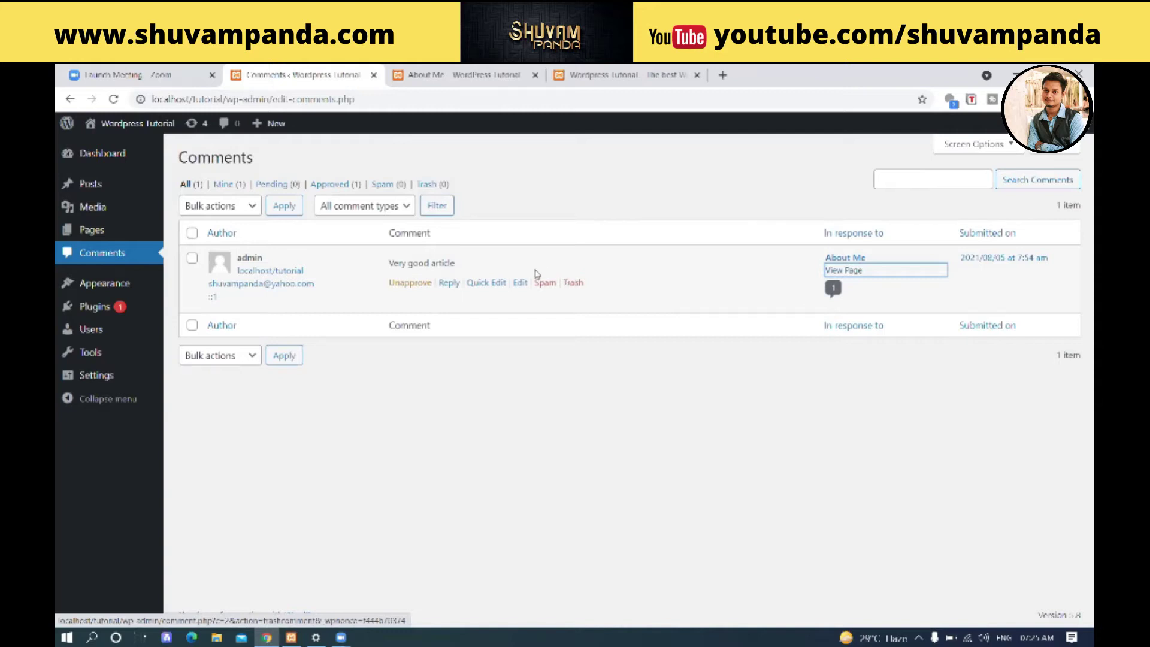
- Edit the comment to read 'Very good article -edited' and update it
{"action": "left_click", "coordinate": [520, 284]}
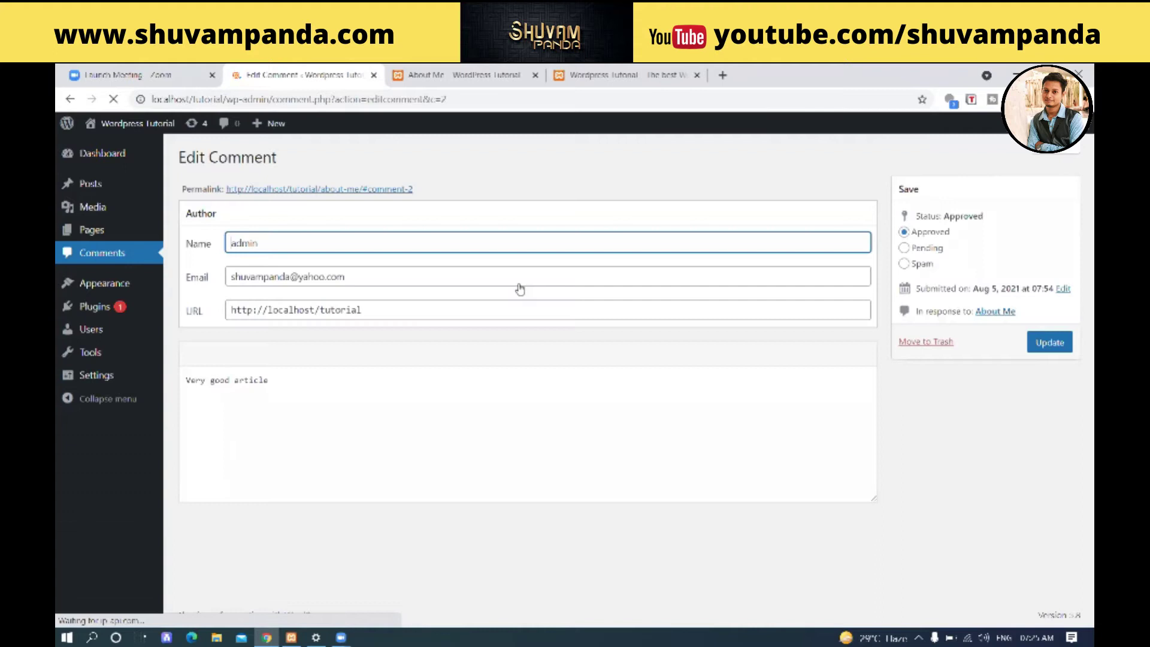
{"action": "left_click", "coordinate": [308, 383]}
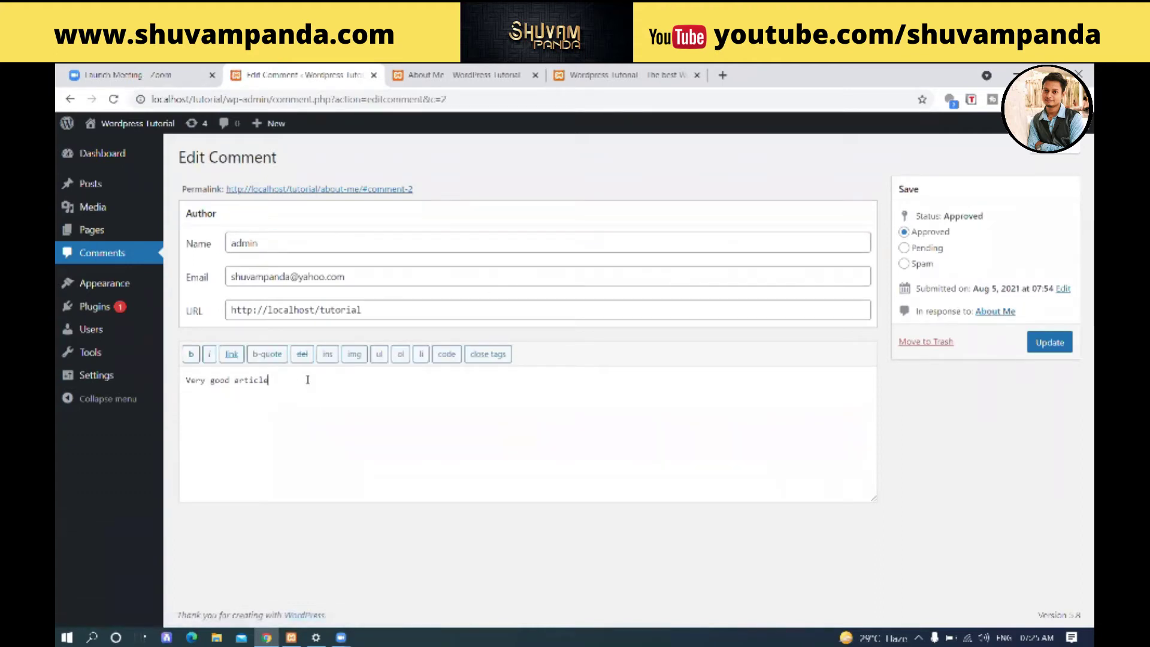
{"action": "type", "text": "-edit"}
{"action": "left_click", "coordinate": [1062, 346]}
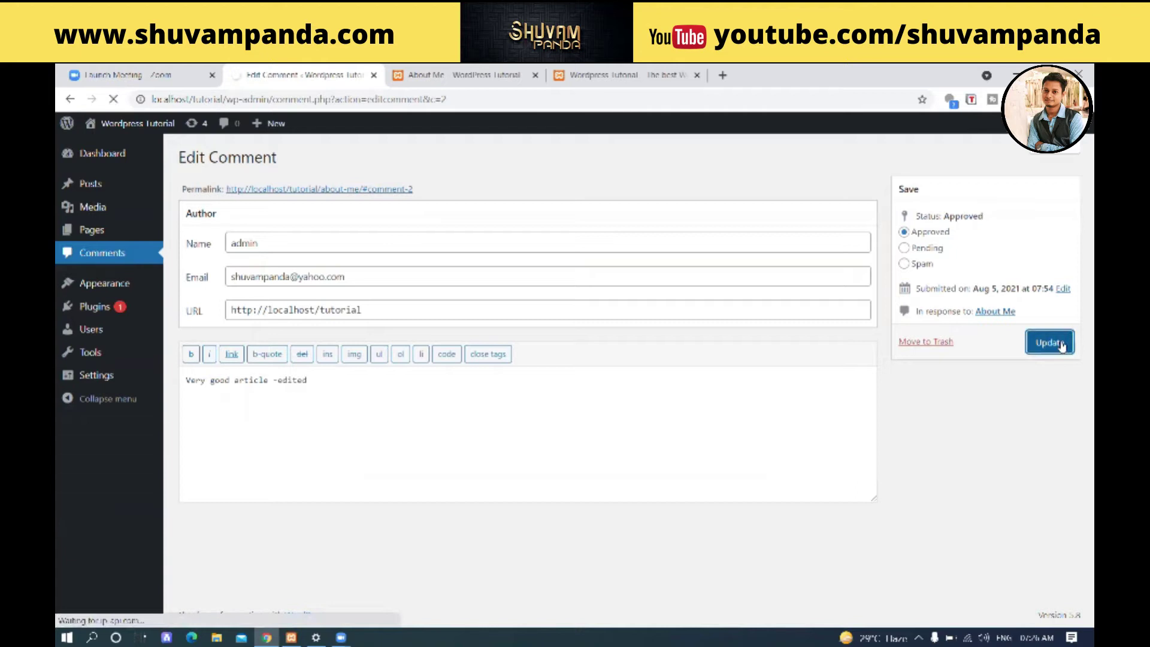
- Reload the About Me page to confirm the edit, then return to Comments
{"action": "left_click", "coordinate": [486, 72]}
{"action": "left_click", "coordinate": [113, 99]}
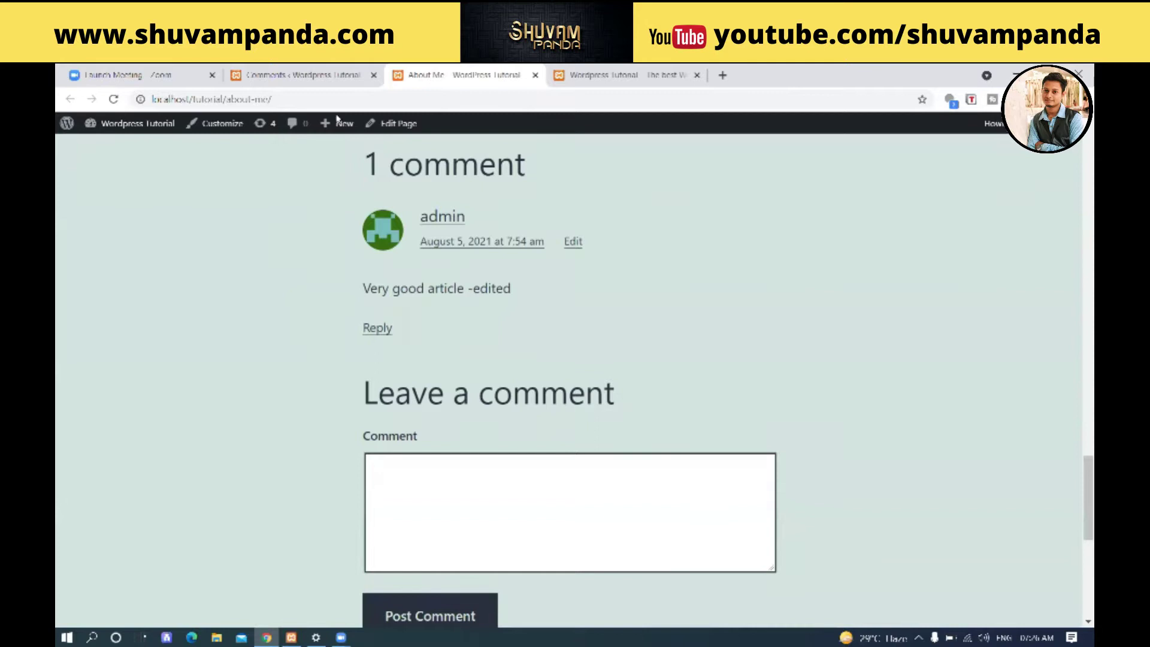
{"action": "left_click", "coordinate": [326, 75]}
{"action": "mouse_move", "coordinate": [417, 290]}
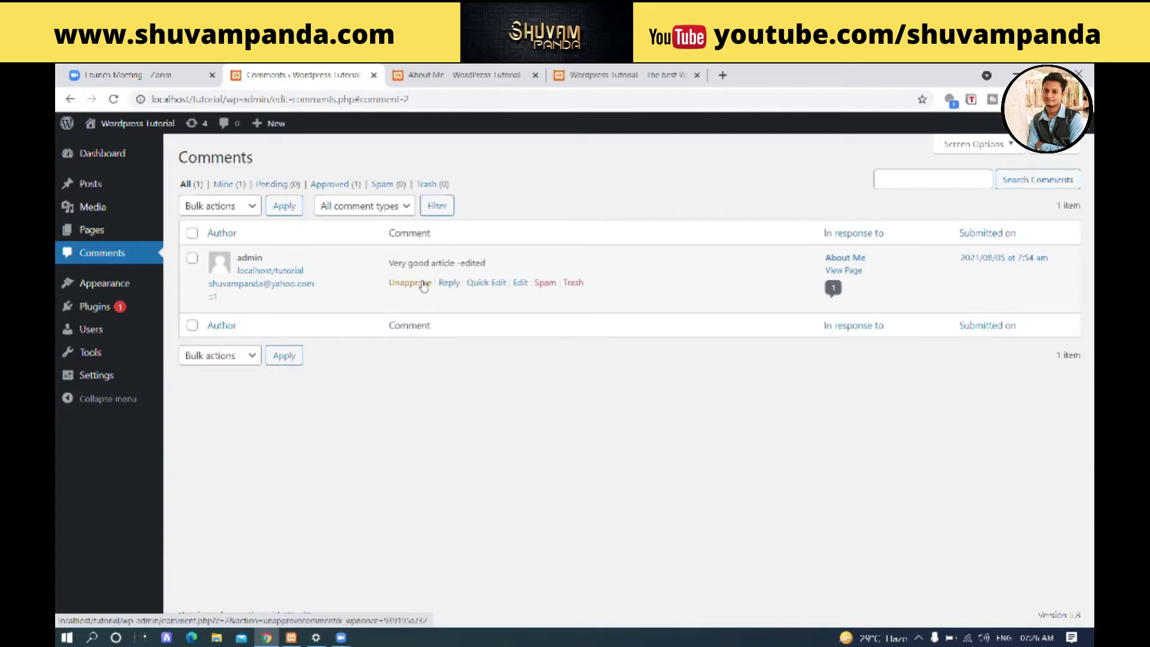
- Post the reply 'Thank you for the comment' to the About Me comment
{"action": "left_click", "coordinate": [449, 282]}
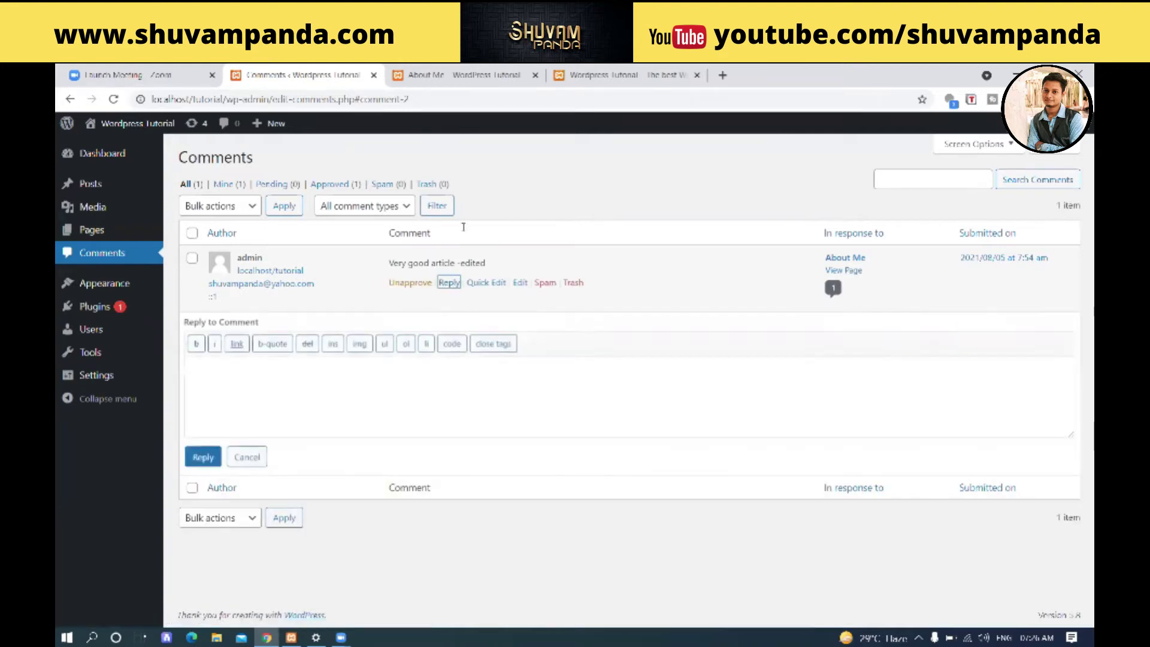
{"action": "left_click", "coordinate": [454, 73]}
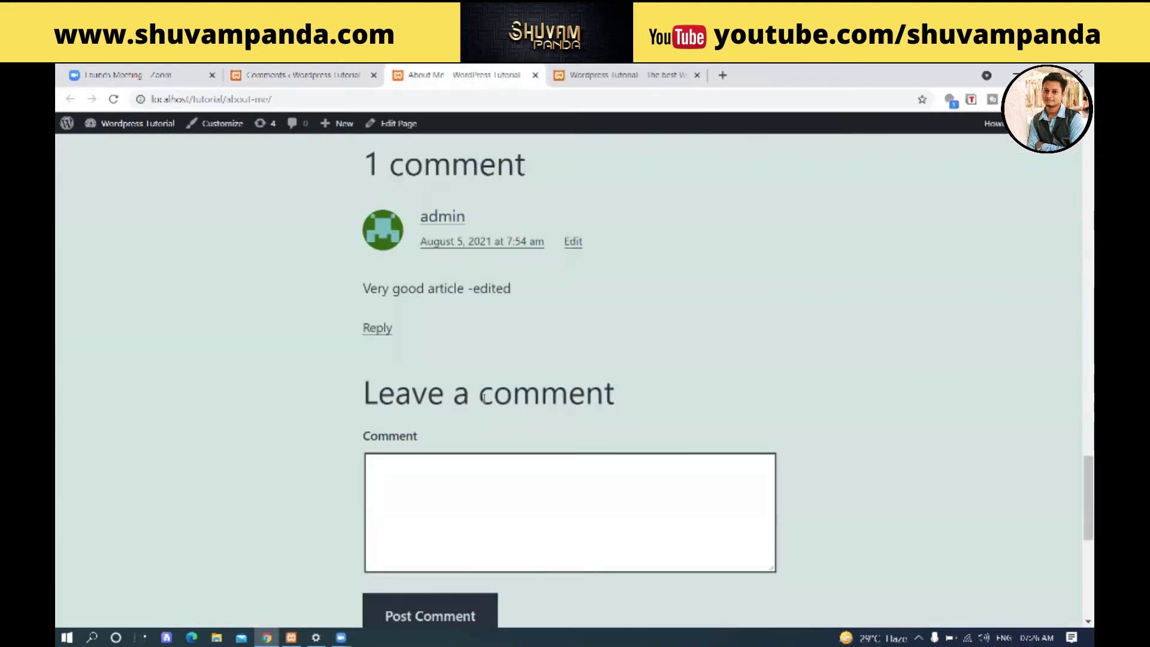
{"action": "left_click", "coordinate": [302, 75]}
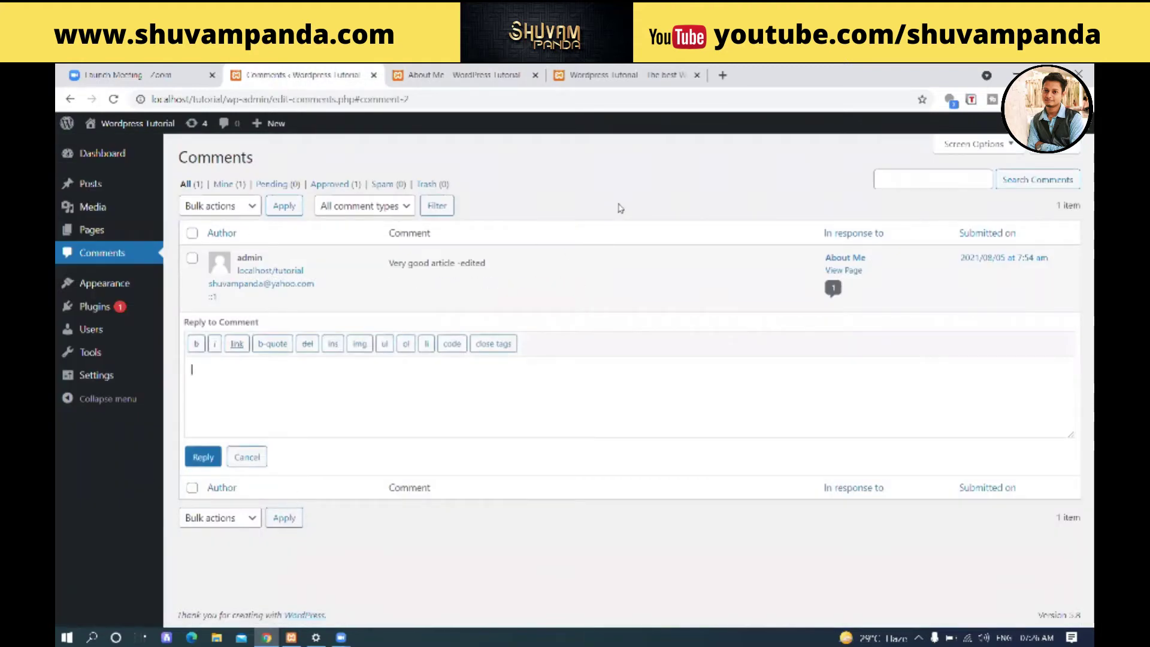
{"action": "type", "text": "Thank you for th"}
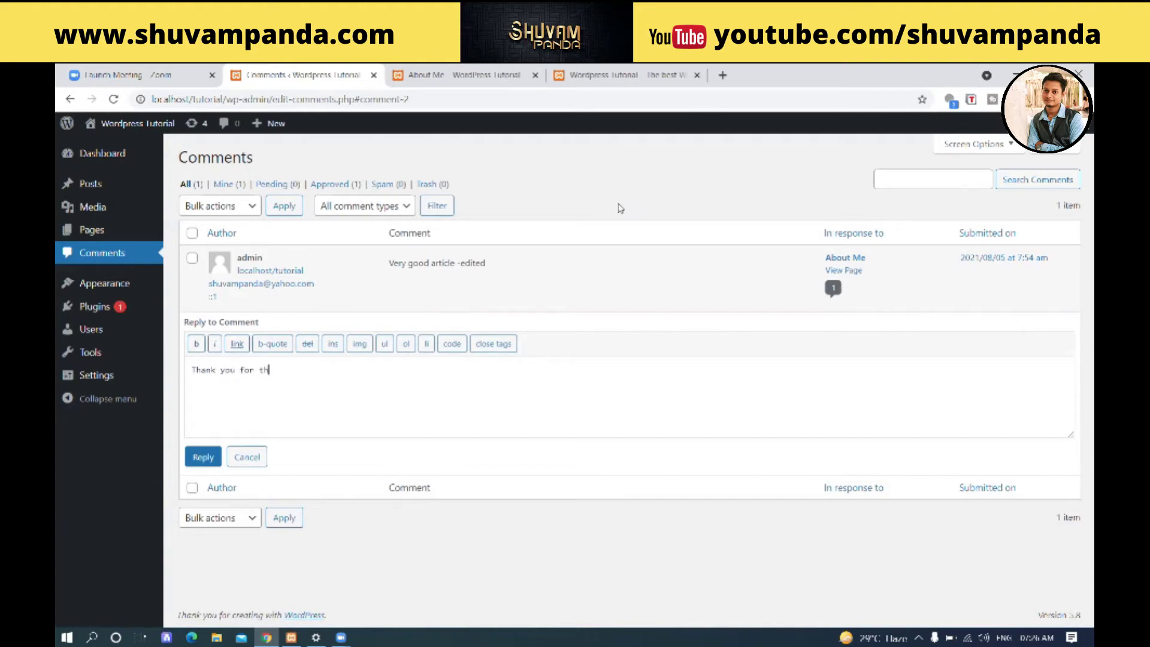
{"action": "type", "text": "e domment"}
{"action": "left_click", "coordinate": [192, 461]}
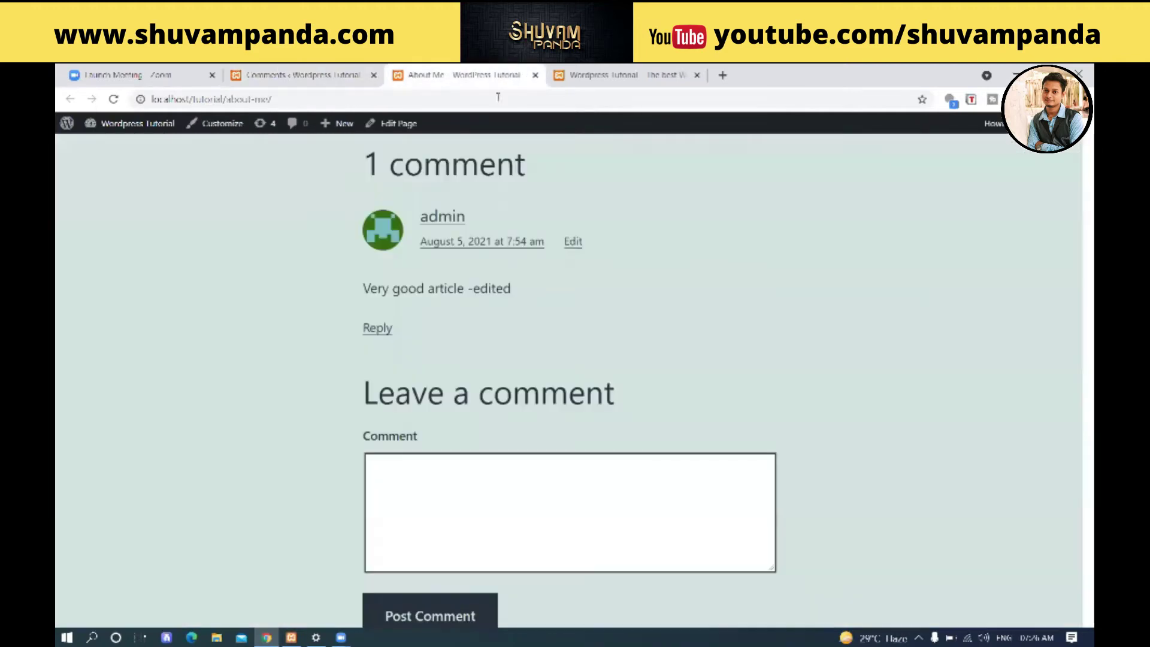
- Reload the About Me page to show the reply, then return to Comments
{"action": "left_click", "coordinate": [479, 75]}
{"action": "left_click", "coordinate": [113, 99]}
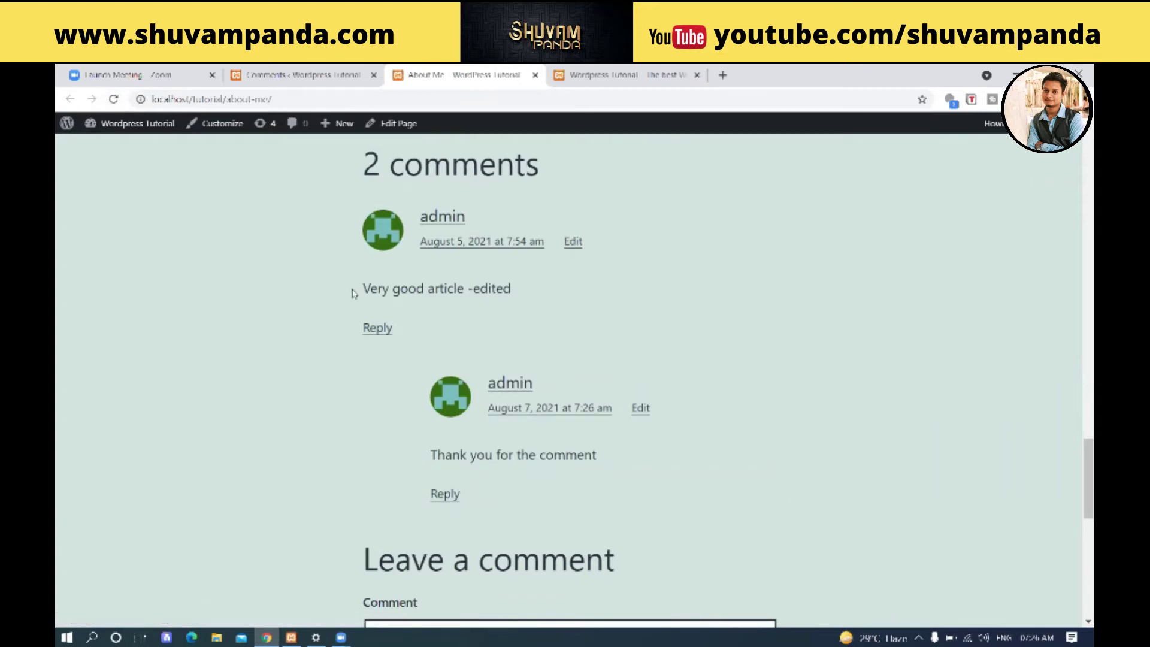
{"action": "left_click", "coordinate": [297, 75]}
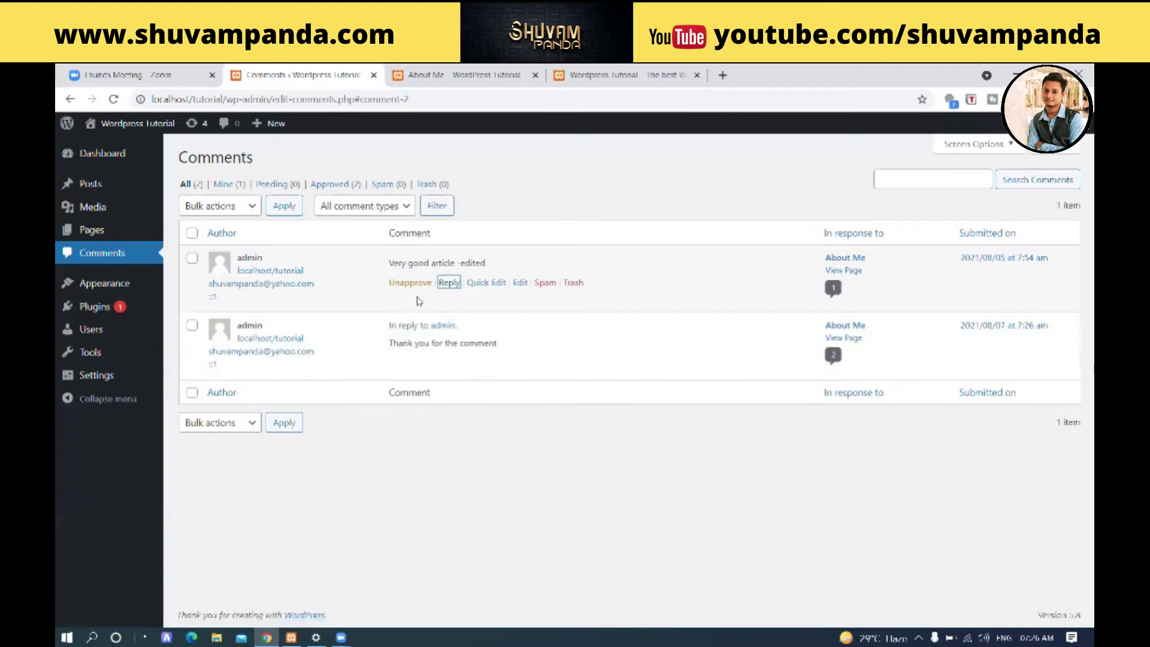
- Cancel the first comment's inline editor, then view the About Me page's two comments
{"action": "left_click", "coordinate": [487, 282]}
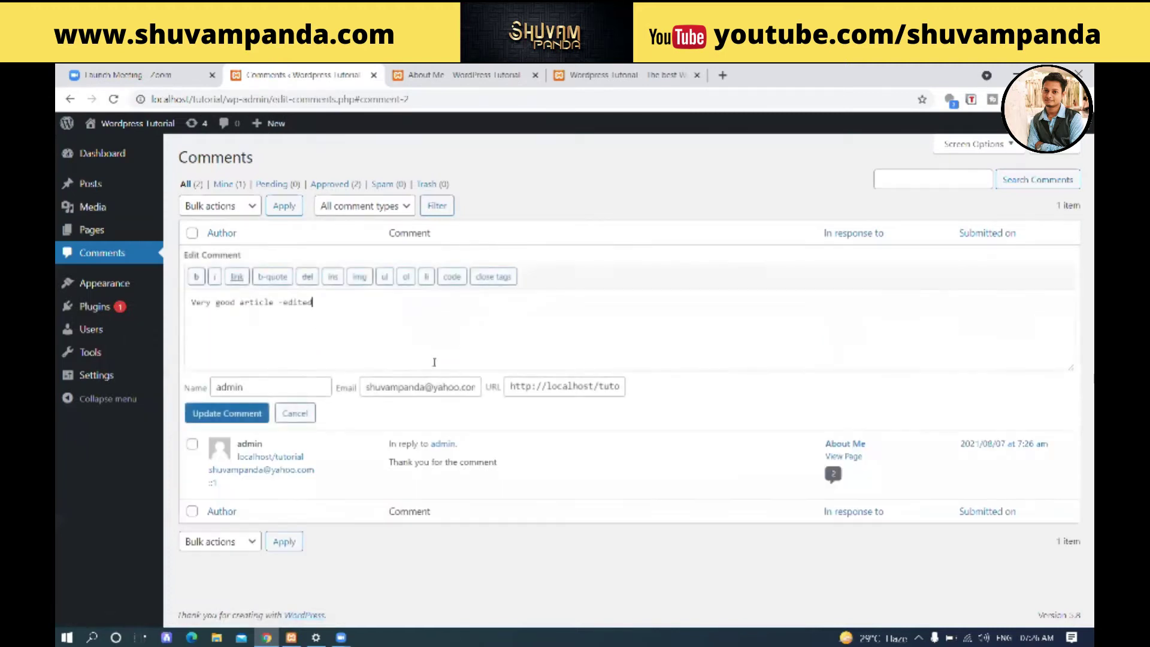
{"action": "left_click", "coordinate": [295, 414]}
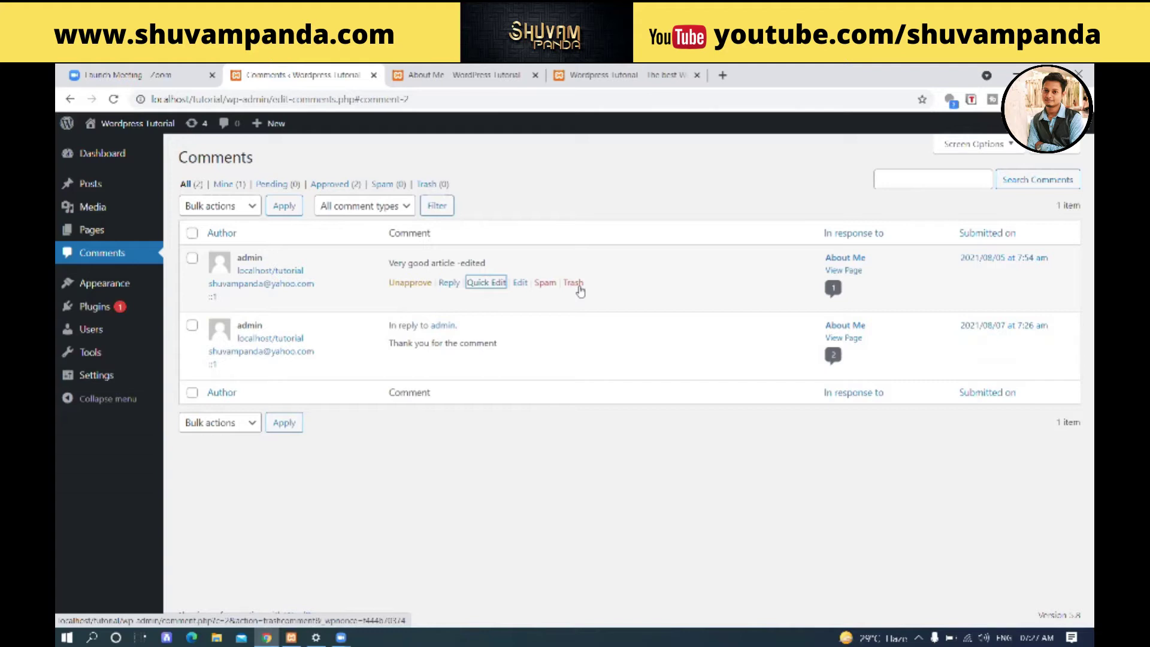
{"action": "left_click", "coordinate": [470, 75]}
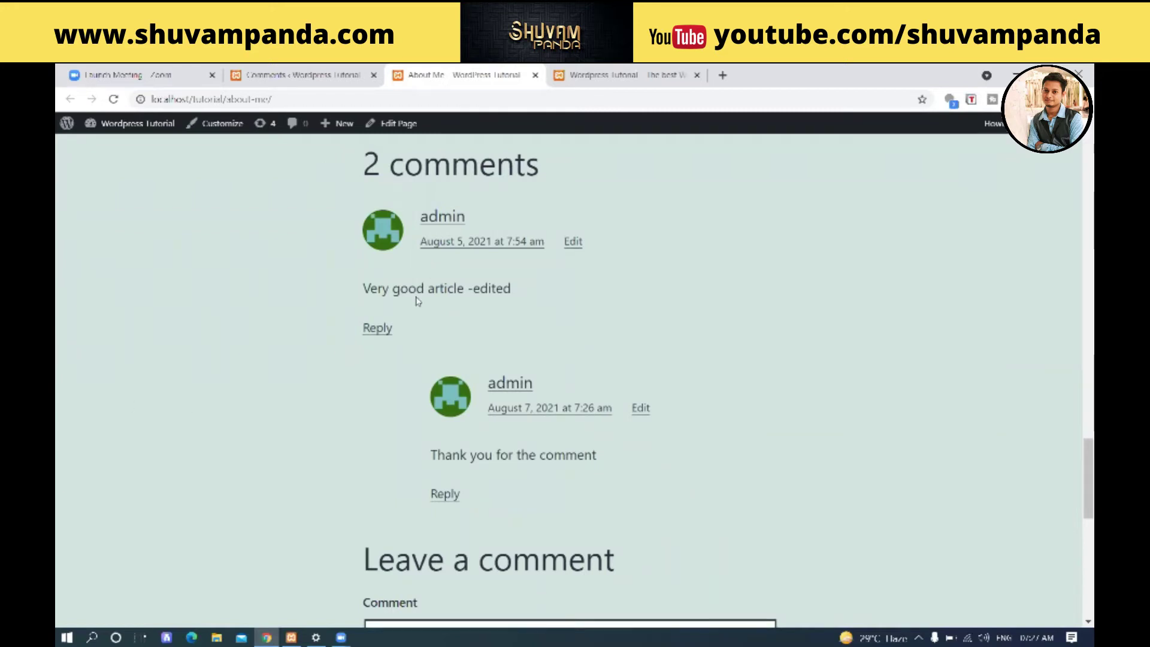
- Highlight comment text on the About Me page
{"action": "left_click_drag", "start_coordinate": [359, 291], "coordinate": [389, 294]}
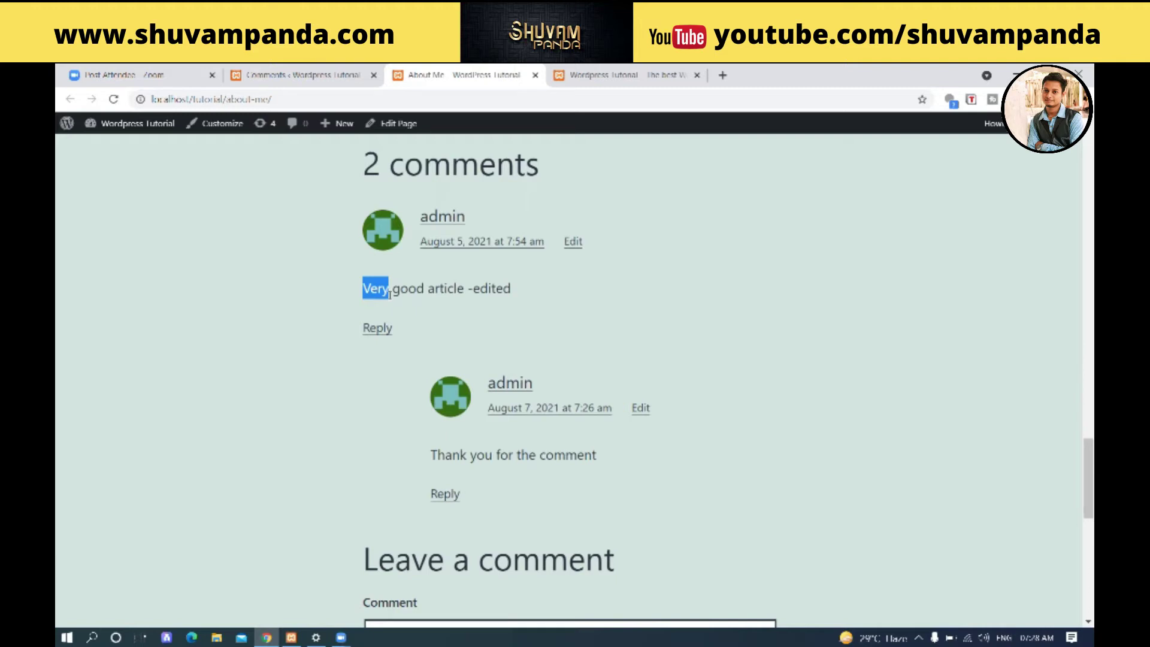
- Open Settings > Discussion and place the cursor in the Comment Moderation box
{"action": "left_click", "coordinate": [291, 75]}
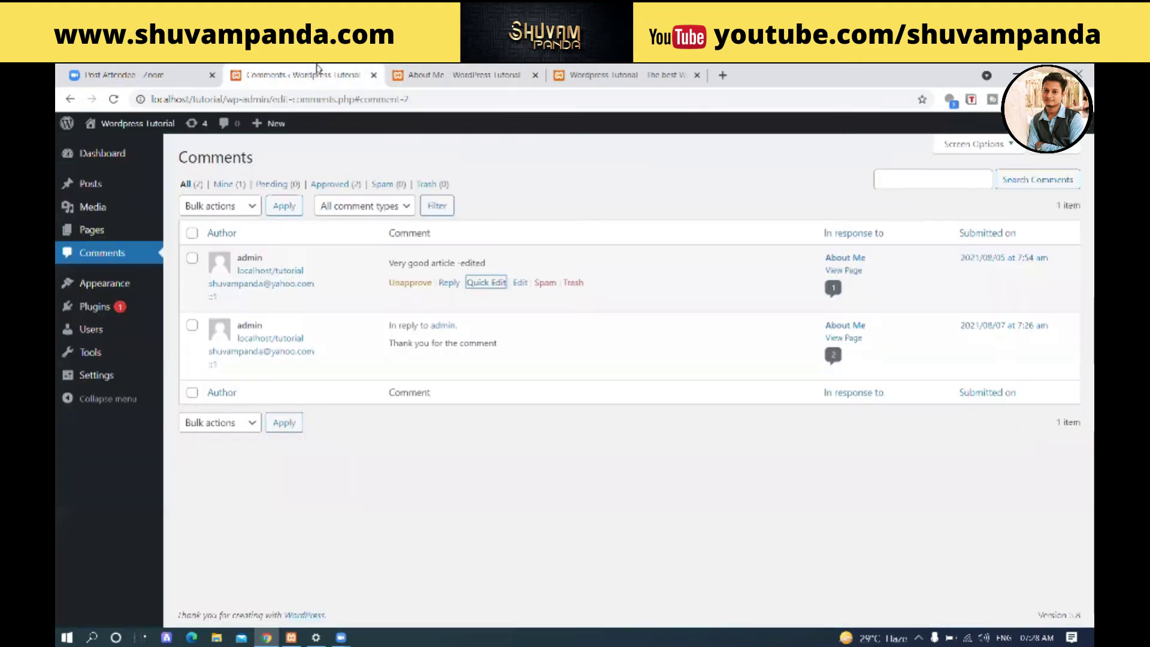
{"action": "mouse_move", "coordinate": [105, 385]}
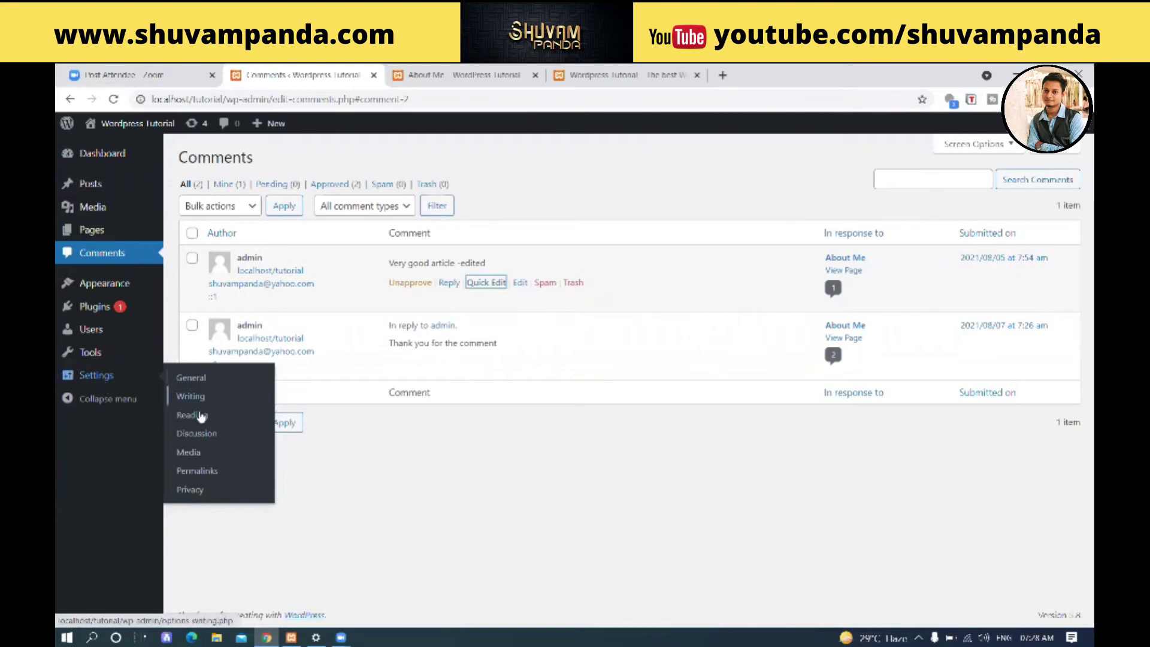
{"action": "left_click", "coordinate": [209, 441]}
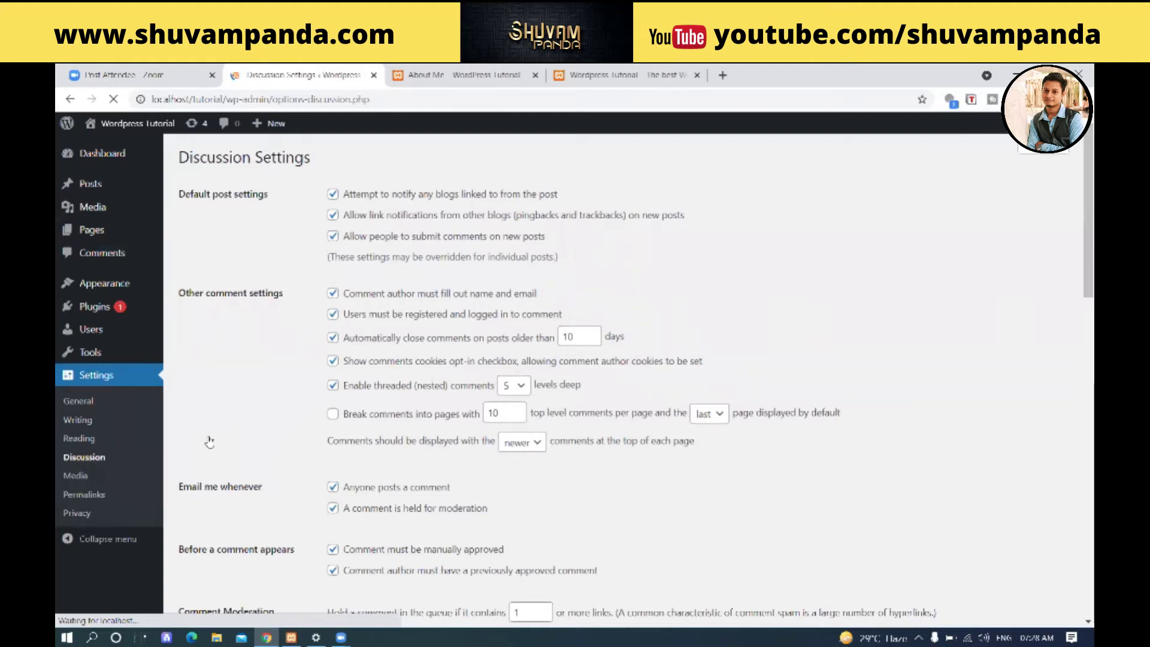
{"action": "scroll", "coordinate": [383, 275], "scroll_direction": "down", "scroll_amount": 4}
{"action": "scroll", "coordinate": [380, 288], "scroll_direction": "up", "scroll_amount": 4}
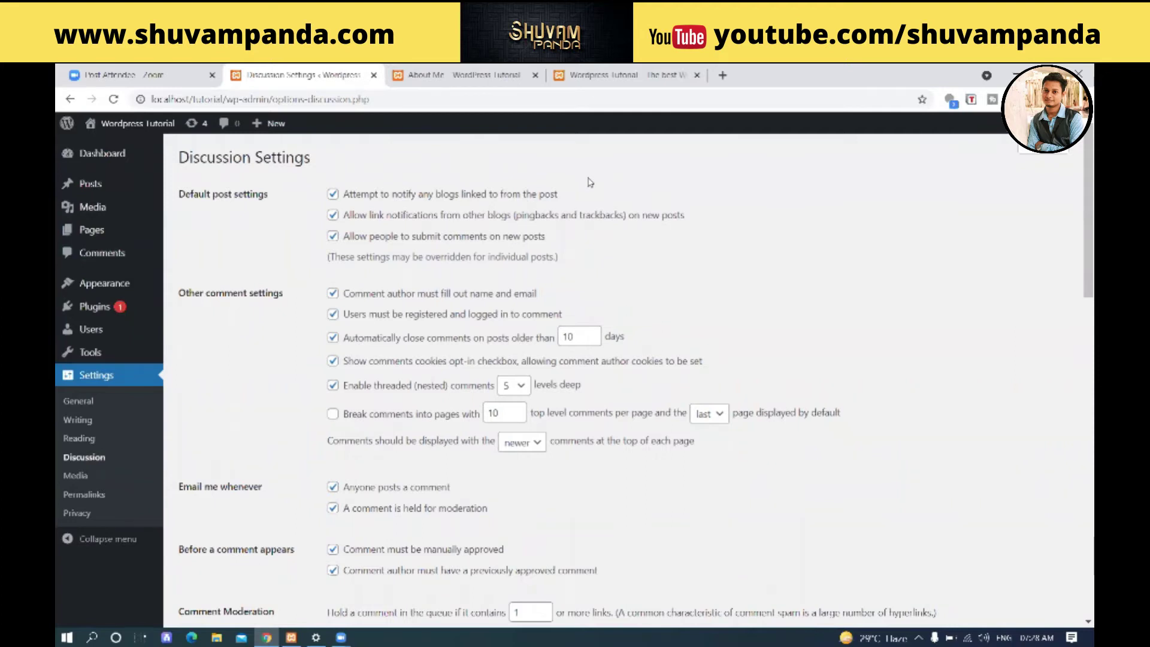
{"action": "left_click_drag", "start_coordinate": [378, 195], "coordinate": [556, 200]}
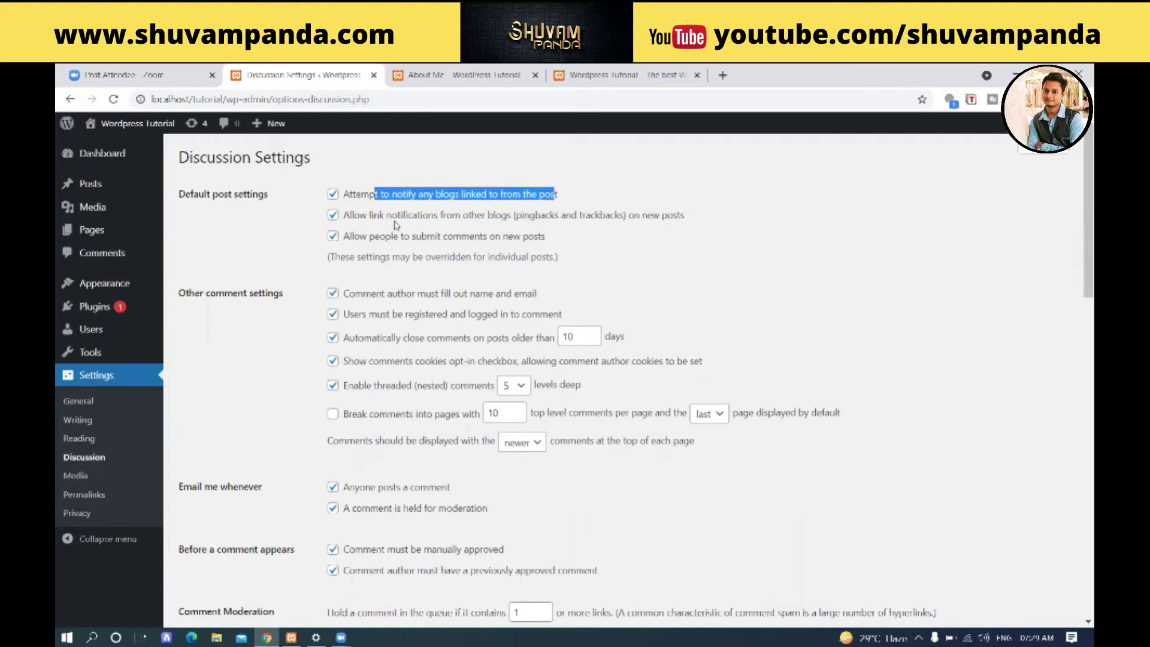
{"action": "scroll", "coordinate": [261, 273], "scroll_direction": "down", "scroll_amount": 3}
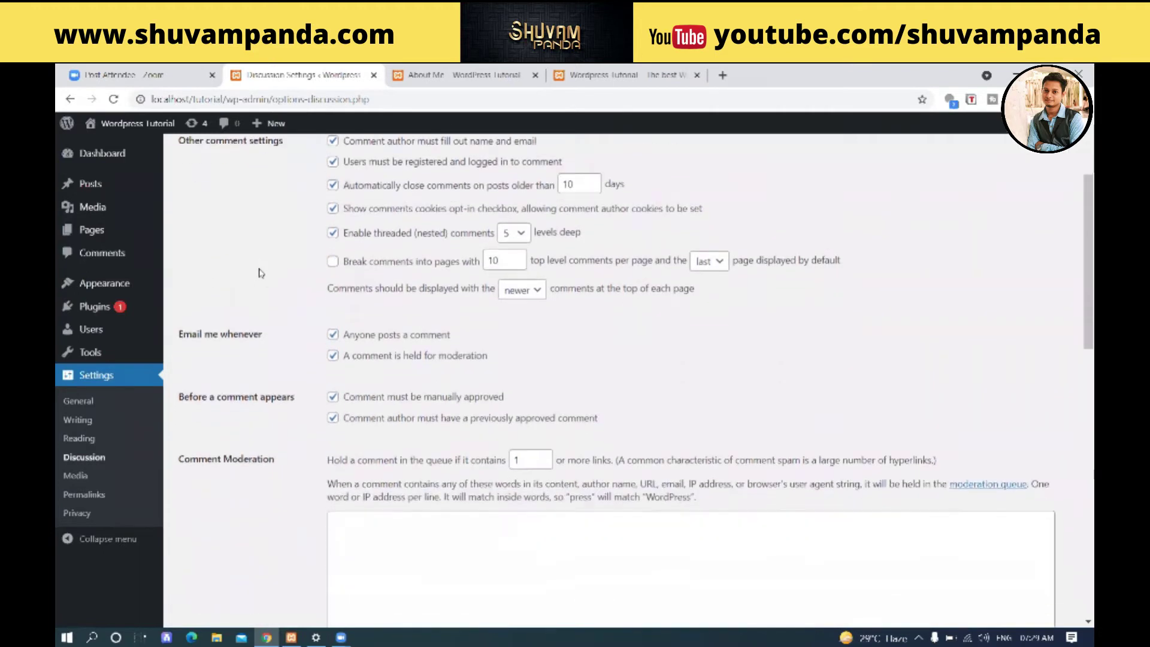
{"action": "scroll", "coordinate": [261, 273], "scroll_direction": "down", "scroll_amount": 2}
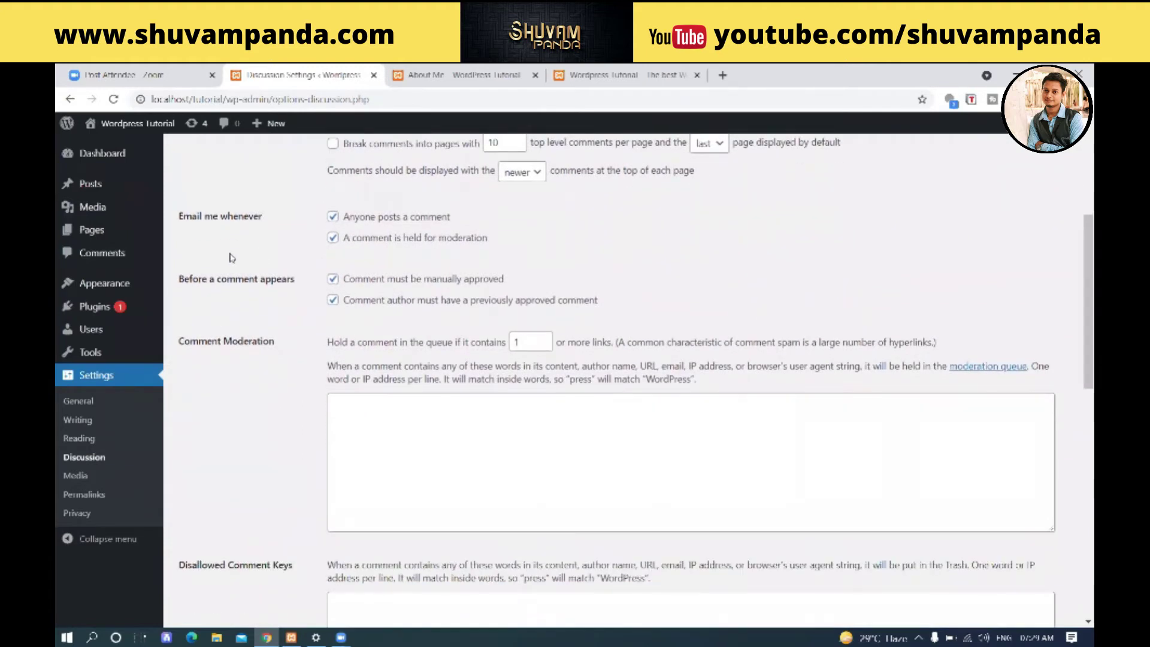
{"action": "left_click", "coordinate": [403, 415]}
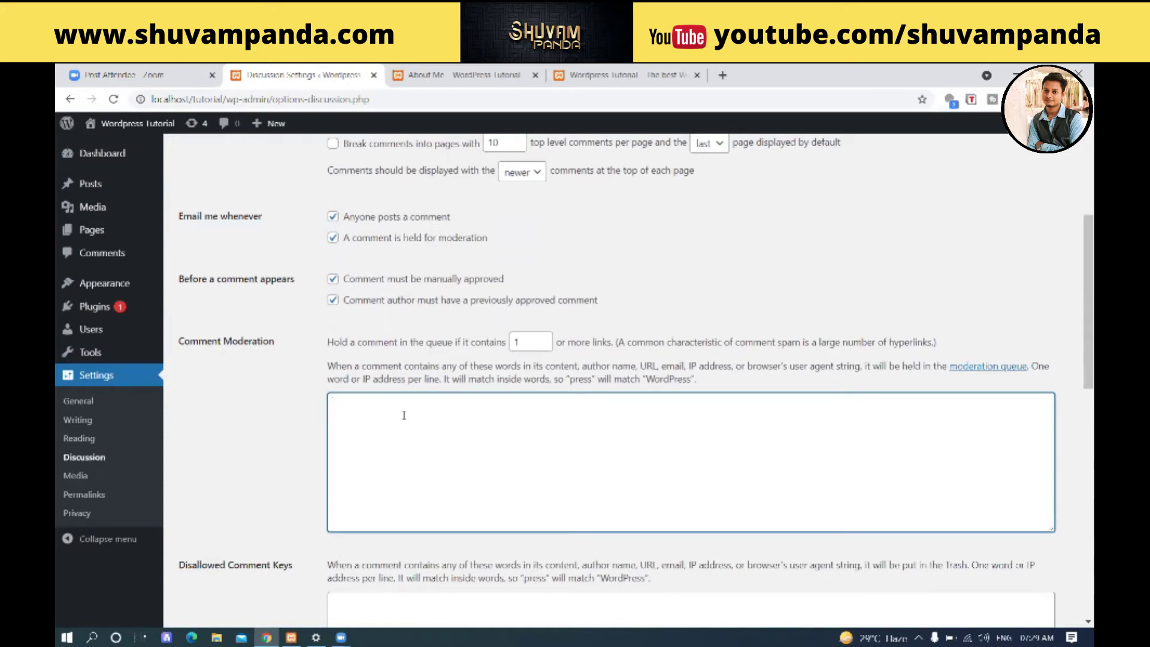
- Enter 'spam' as the first Comment Moderation keyword
{"action": "type", "text": "sp"}
{"action": "key", "text": "BackSpace"}
{"action": "type", "text": "pM"}
{"action": "key", "text": "BackSpace"}
{"action": "type", "text": "am"}
{"action": "left_click_drag", "start_coordinate": [372, 367], "coordinate": [851, 376]}
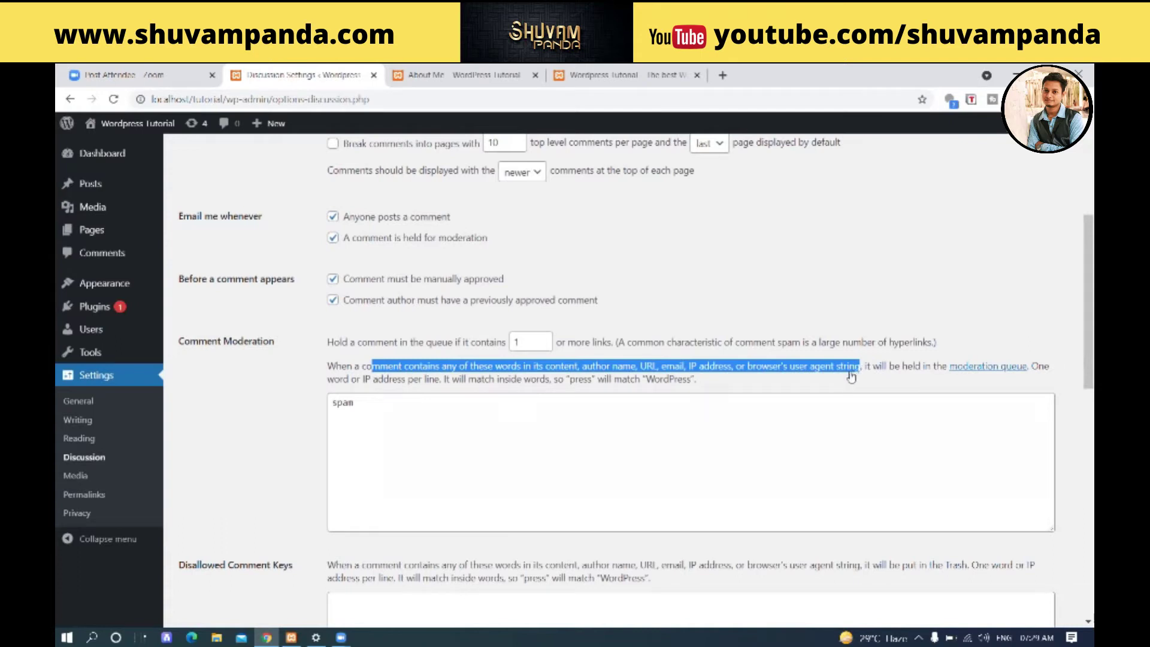
{"action": "left_click_drag", "start_coordinate": [371, 407], "coordinate": [331, 402]}
{"action": "left_click", "coordinate": [286, 424]}
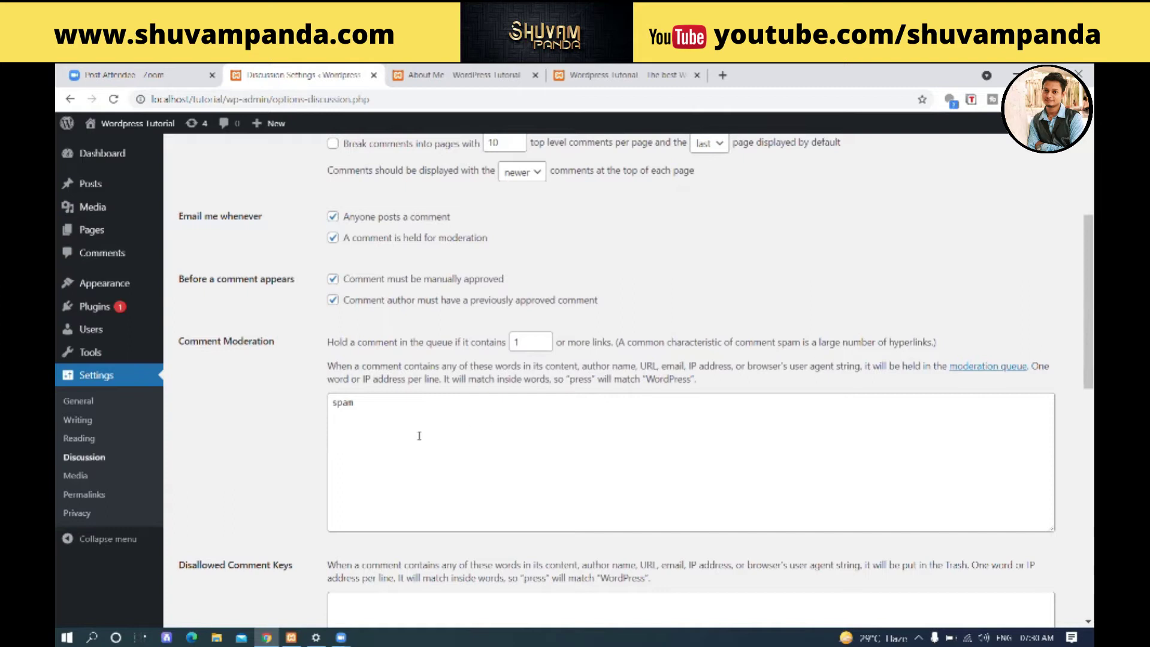
{"action": "left_click", "coordinate": [380, 395]}
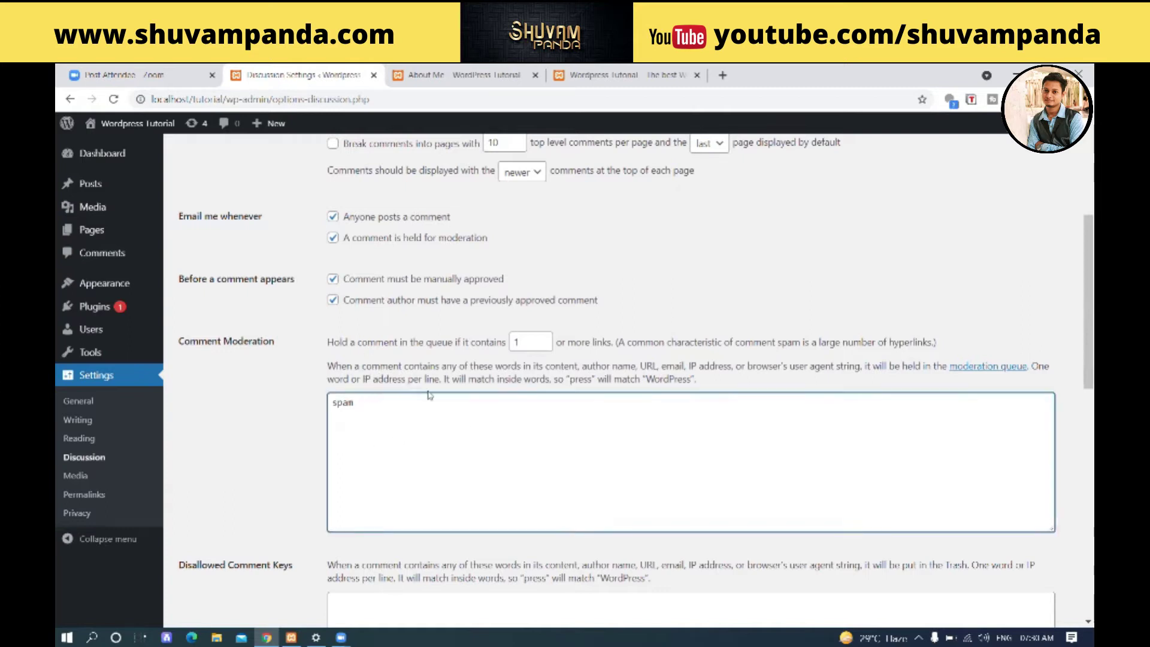
{"action": "key", "text": "Return"}
{"action": "type", "text": "c"}
{"action": "type", "text": "gmail"}
{"action": "type", "text": ".com"}
{"action": "left_click_drag", "start_coordinate": [398, 416], "coordinate": [286, 415]}
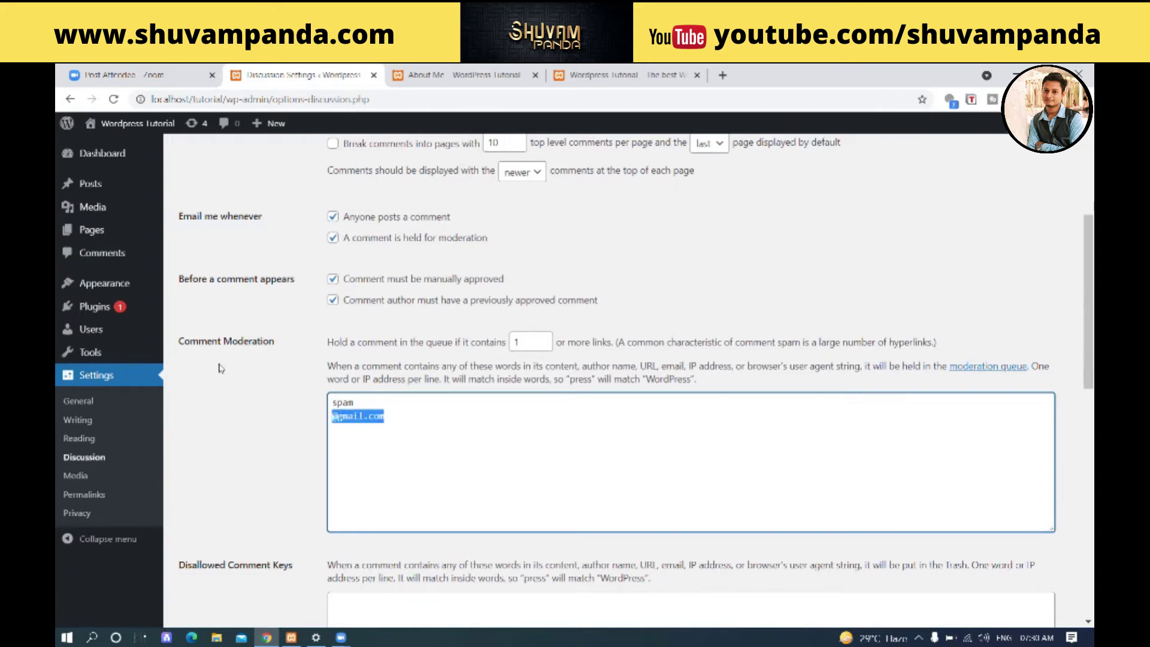
{"action": "left_click", "coordinate": [419, 413]}
{"action": "key", "text": "Return"}
{"action": "type", "text": "Shuva"}
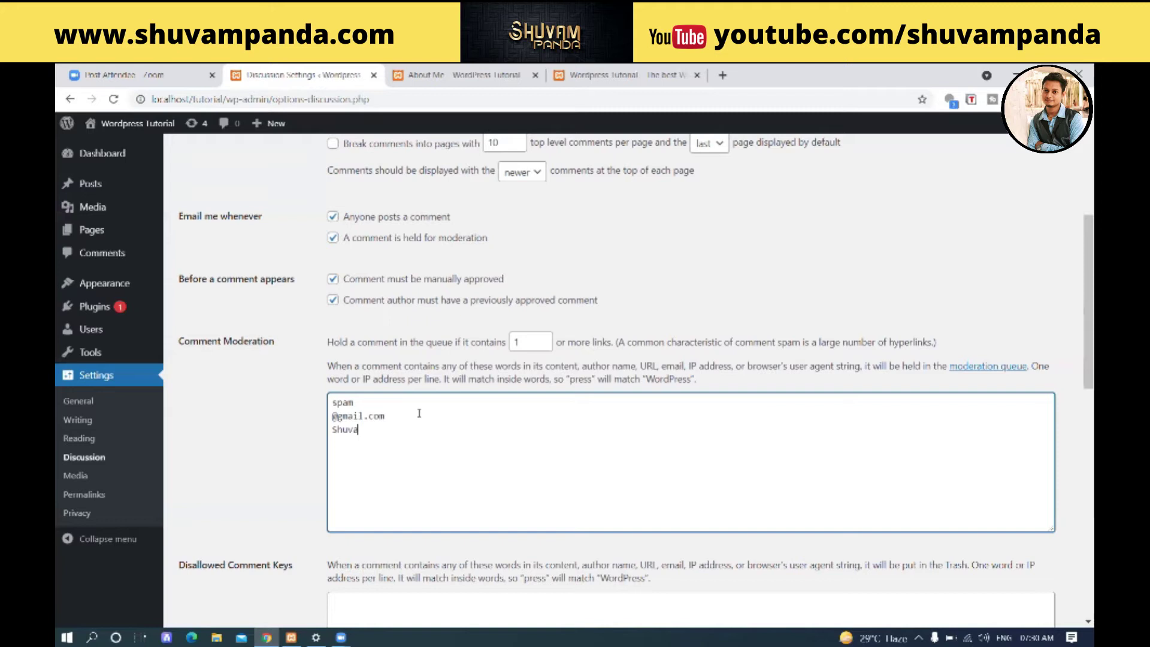
{"action": "type", "text": "mm"}
{"action": "scroll", "coordinate": [443, 392], "scroll_direction": "down", "scroll_amount": 2}
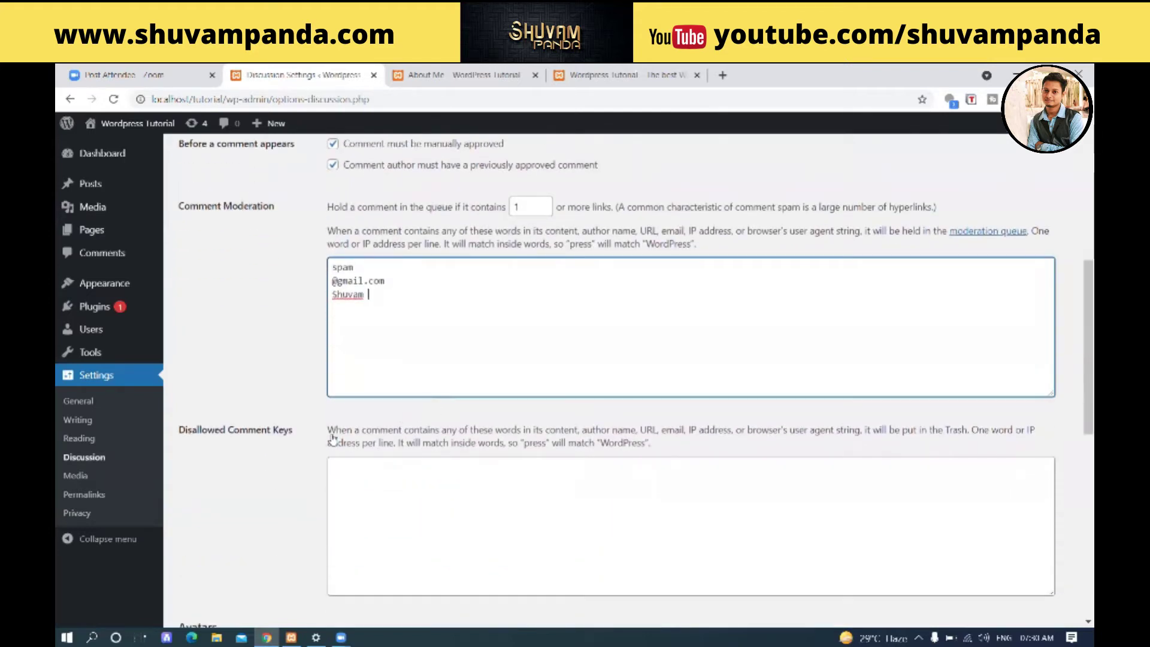
- Review the Disallowed Comment Keys explanation, then go to Plugins > Installed Plugins
{"action": "left_click_drag", "start_coordinate": [327, 432], "coordinate": [660, 442]}
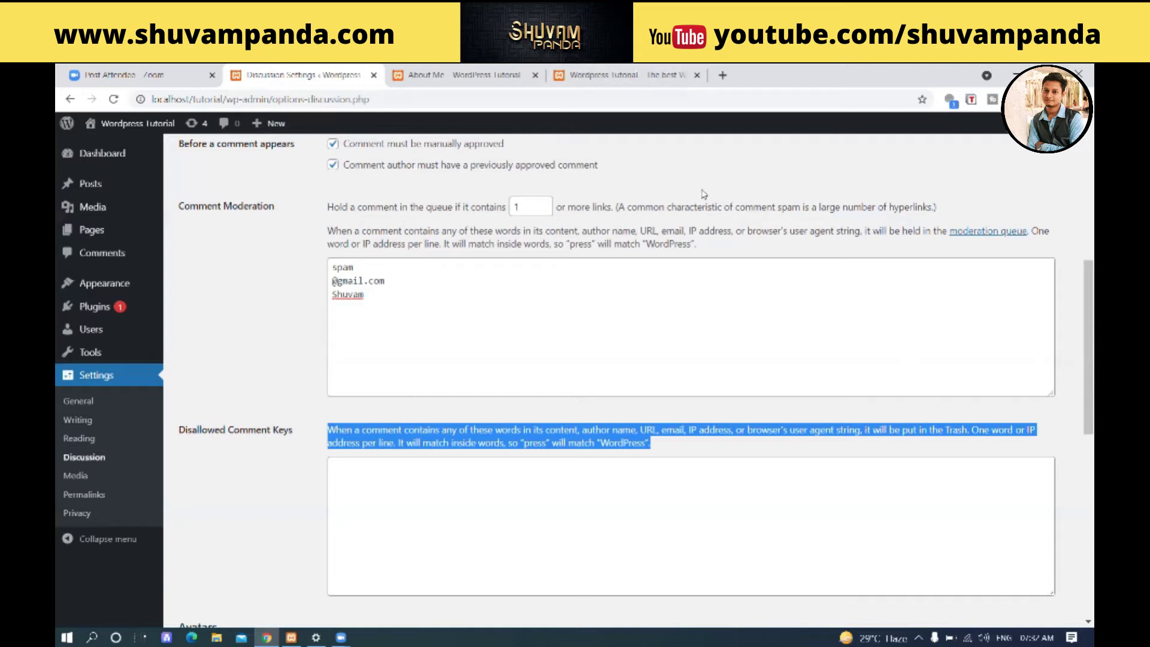
{"action": "mouse_move", "coordinate": [95, 310]}
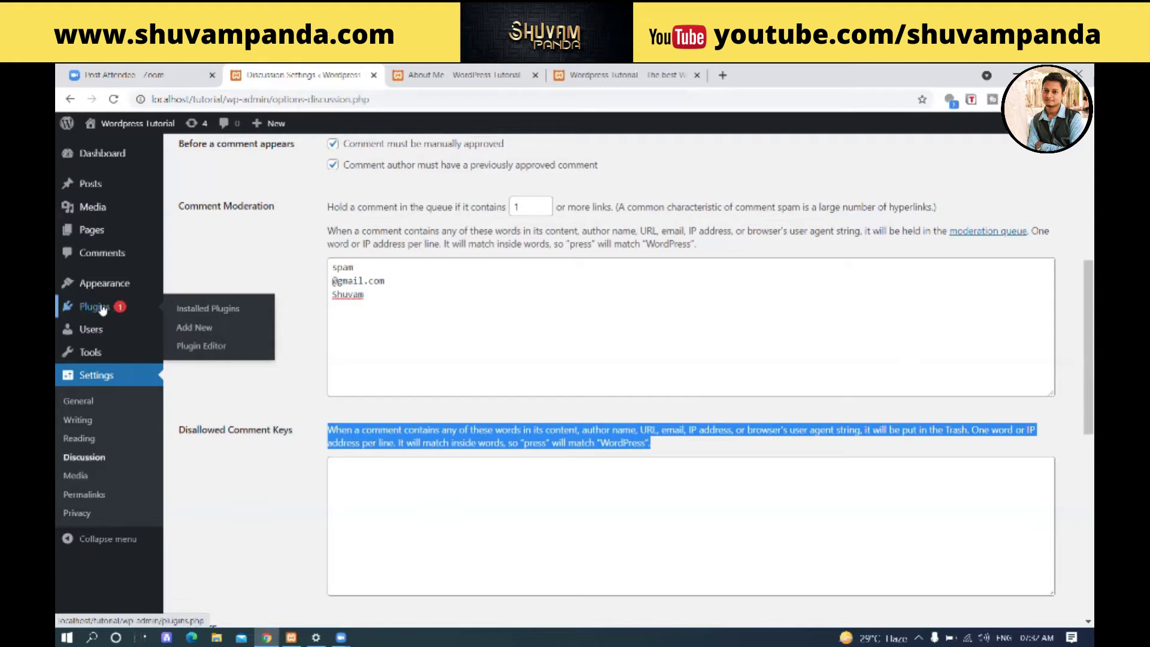
{"action": "left_click", "coordinate": [219, 313]}
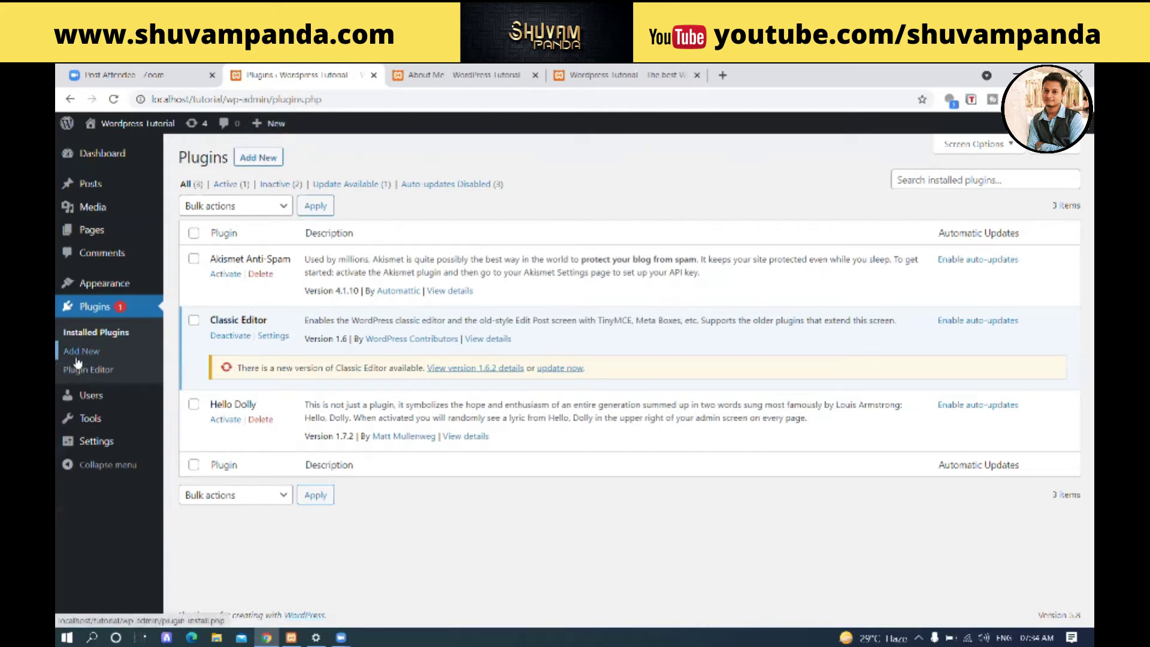
- Open the Add Plugins page from Add New under Plugins in the sidebar
{"action": "left_click", "coordinate": [256, 158]}
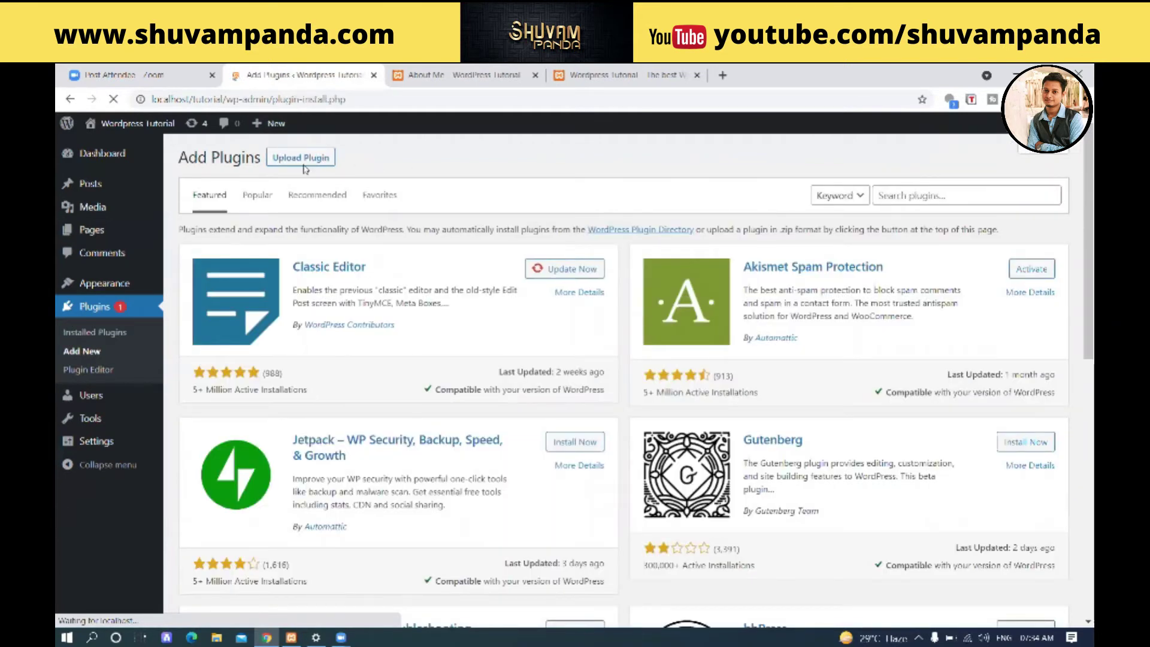
- Look at the Upload Plugin option, then return to browsing the featured plugin directory
{"action": "left_click", "coordinate": [278, 164]}
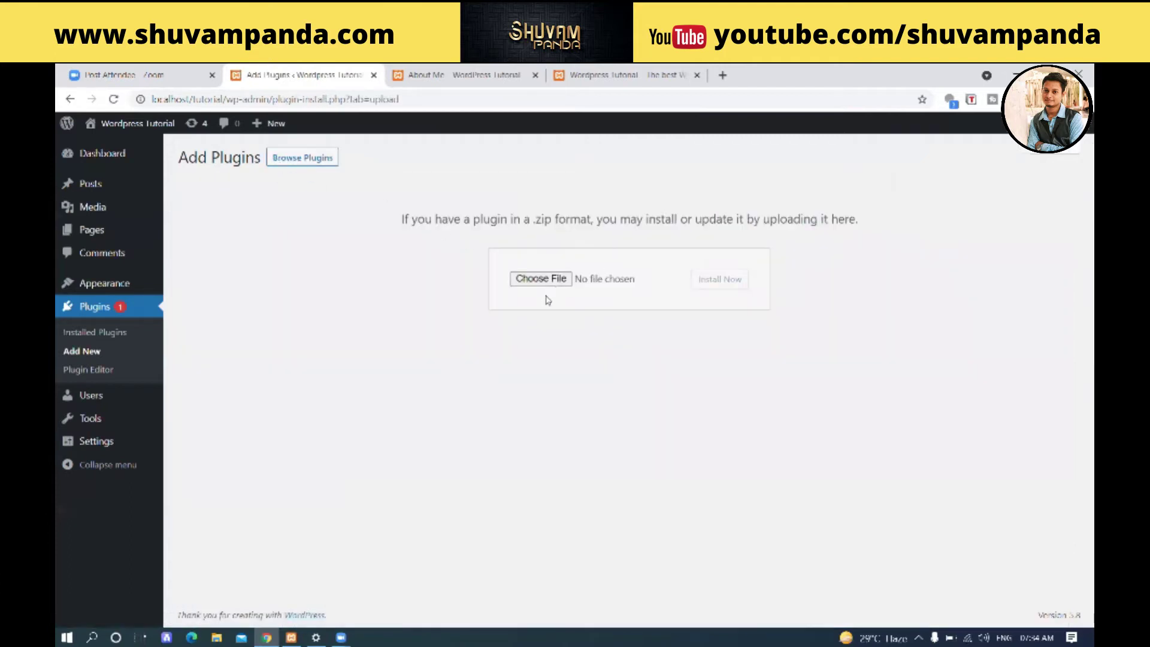
{"action": "left_click", "coordinate": [70, 99]}
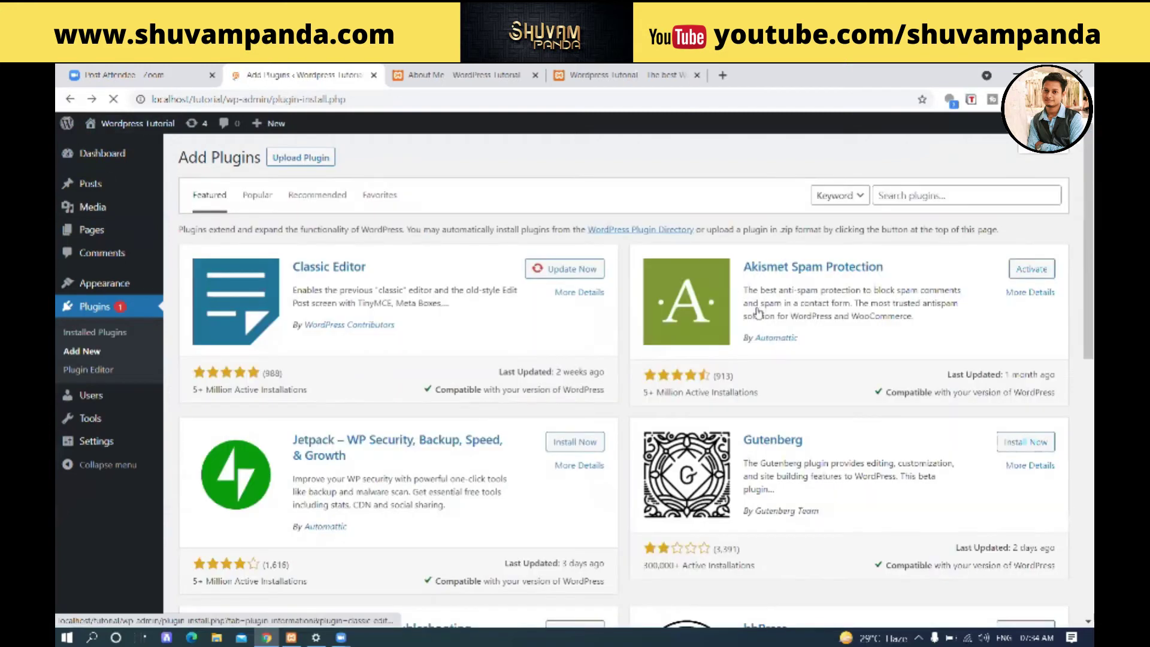
{"action": "scroll", "coordinate": [724, 339], "scroll_direction": "down", "scroll_amount": 1}
{"action": "scroll", "coordinate": [725, 339], "scroll_direction": "down", "scroll_amount": 1}
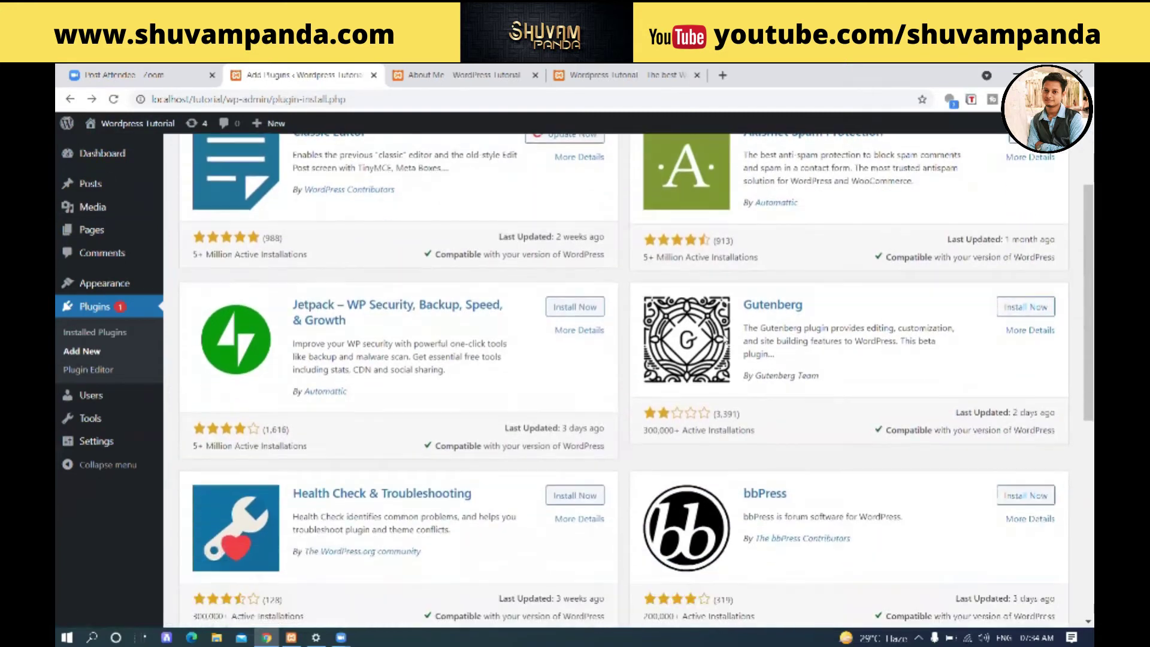
{"action": "scroll", "coordinate": [724, 340], "scroll_direction": "down", "scroll_amount": 2}
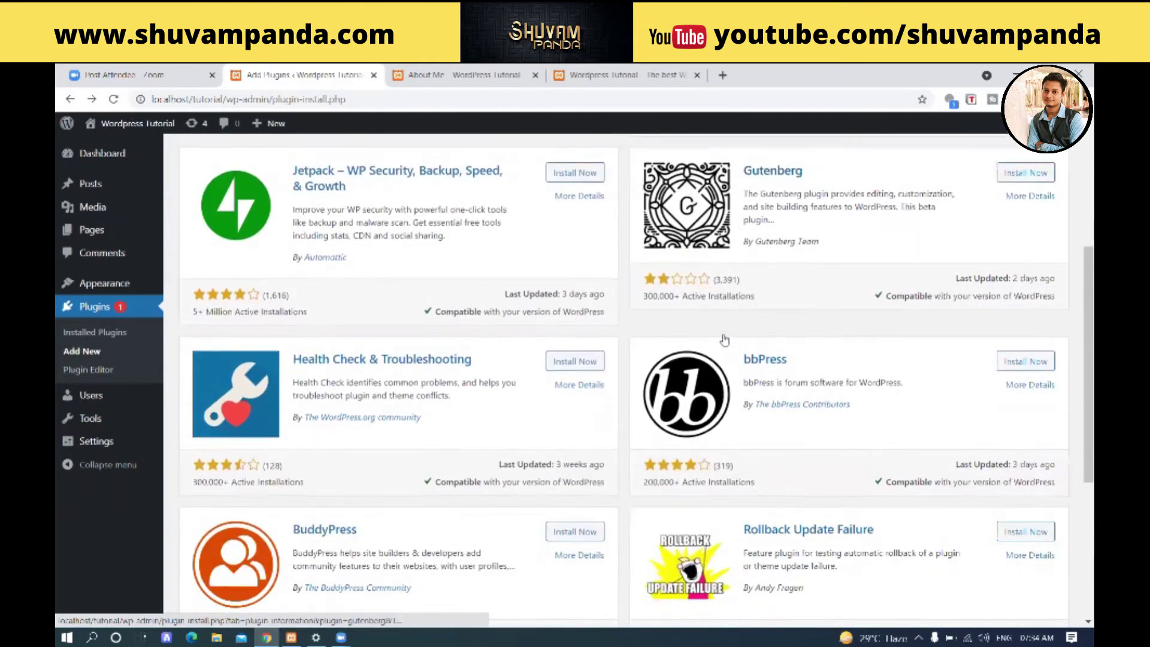
{"action": "scroll", "coordinate": [1026, 210], "scroll_direction": "up", "scroll_amount": 4}
- Switch to the Popular plugins list, led by Contact Form 7 and Yoast SEO
{"action": "left_click", "coordinate": [1016, 200]}
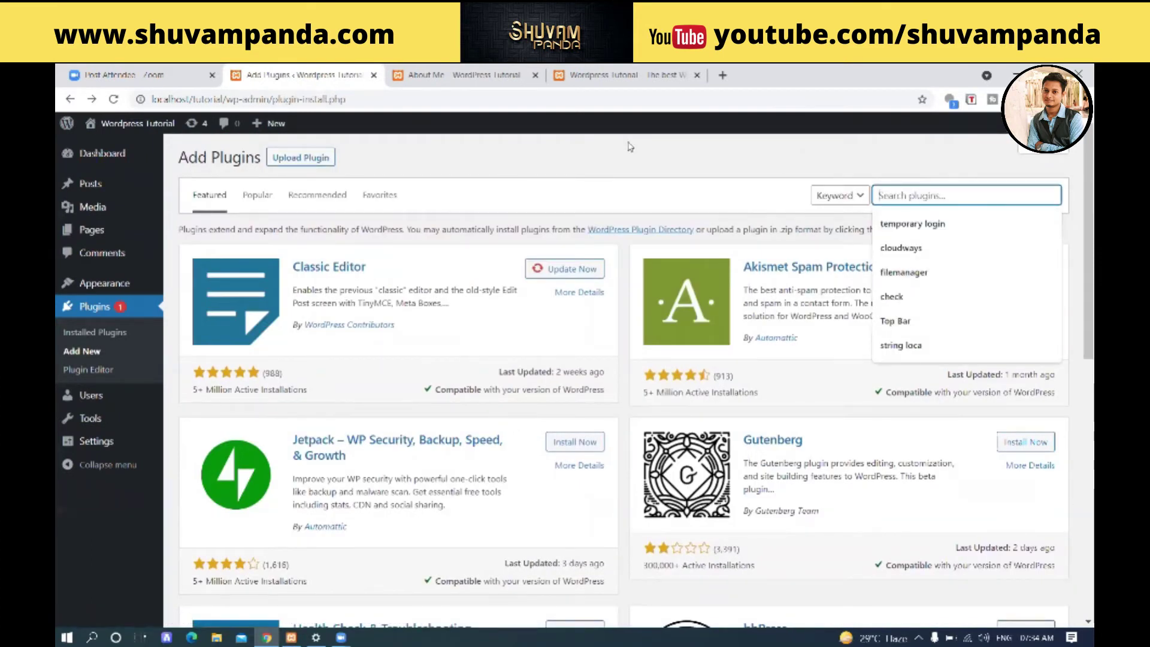
{"action": "scroll", "coordinate": [629, 204], "scroll_direction": "down", "scroll_amount": 5}
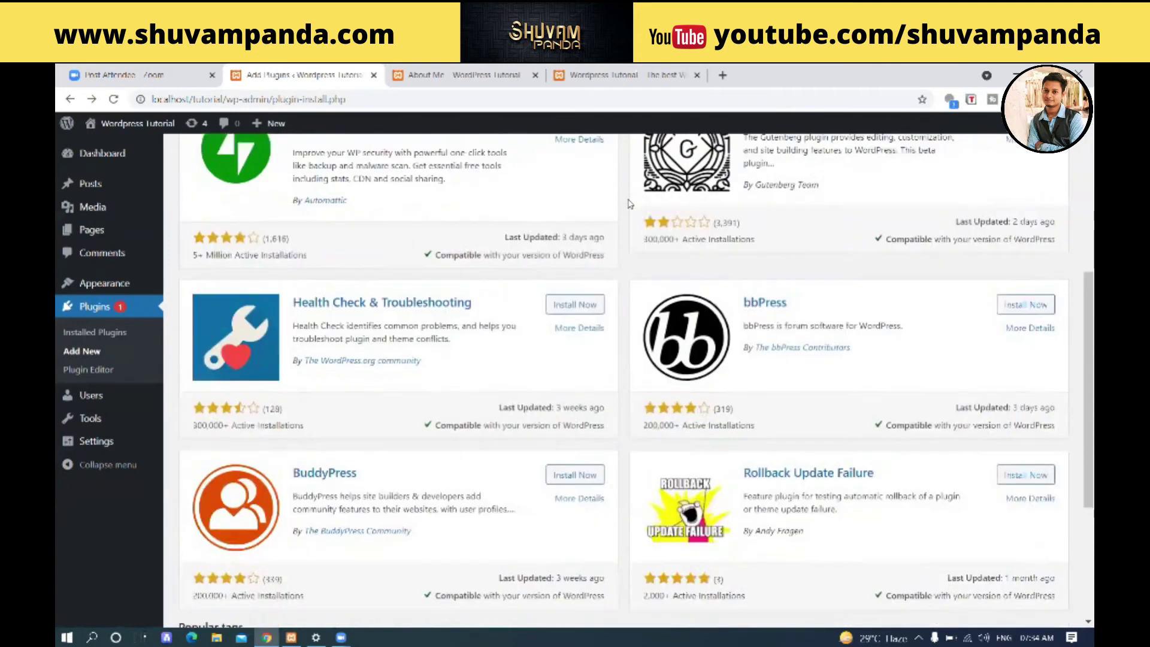
{"action": "scroll", "coordinate": [630, 203], "scroll_direction": "down", "scroll_amount": 3}
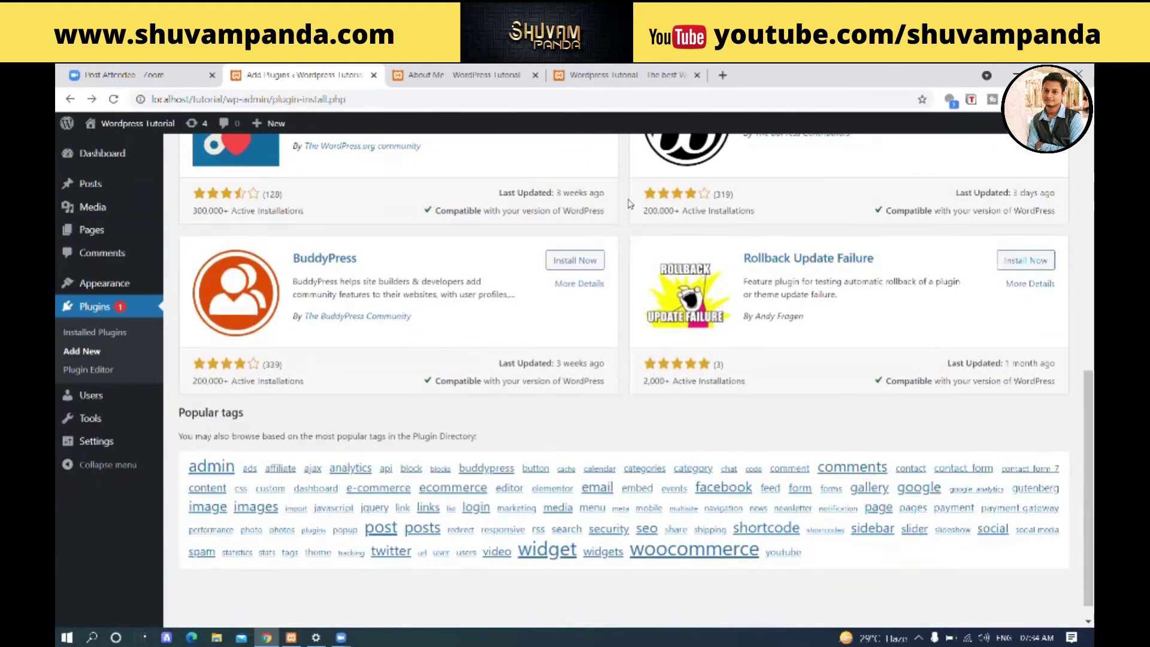
{"action": "scroll", "coordinate": [617, 205], "scroll_direction": "up", "scroll_amount": 9}
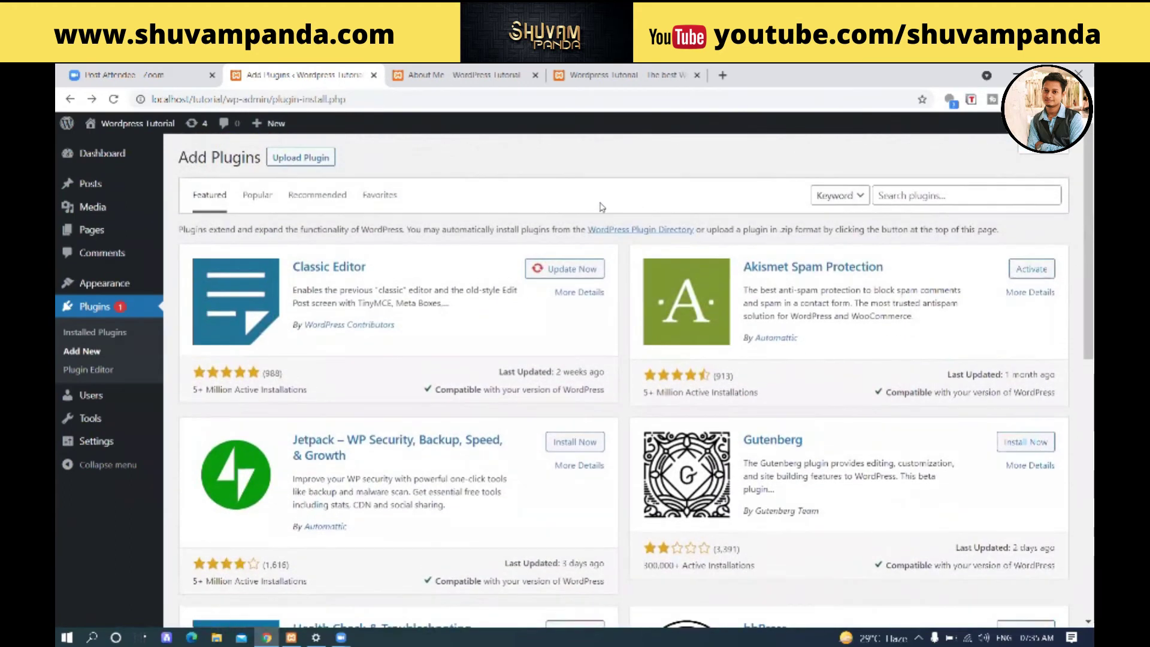
{"action": "left_click", "coordinate": [252, 202]}
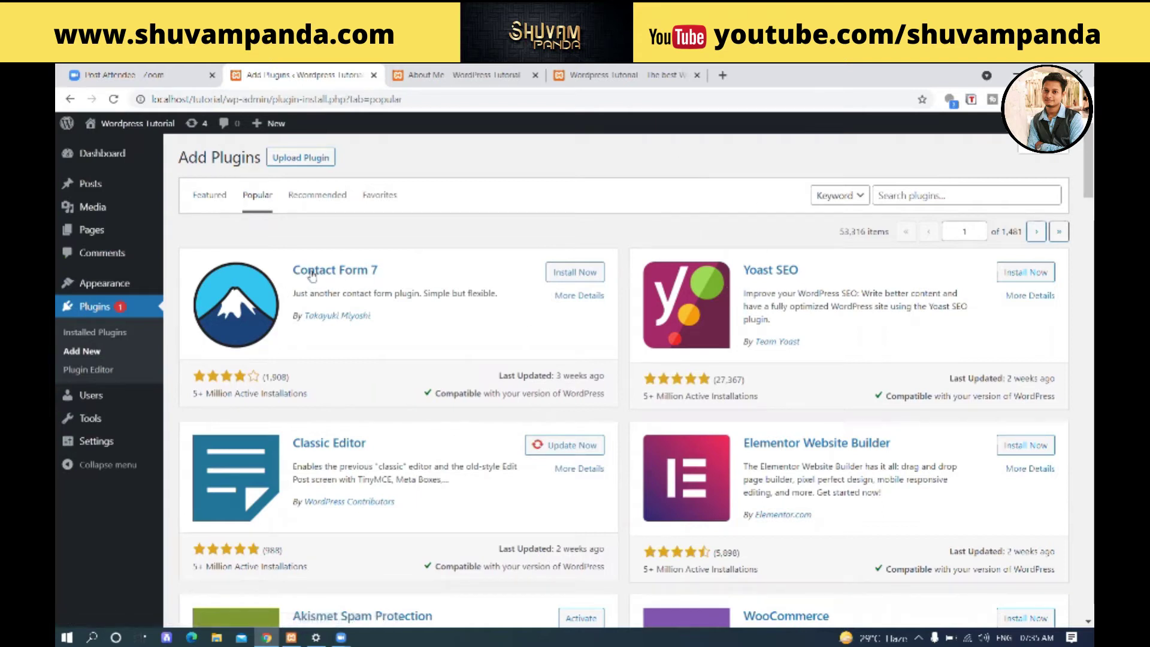
- Install Contact Form 7 and activate it right after installation
{"action": "left_click", "coordinate": [585, 280]}
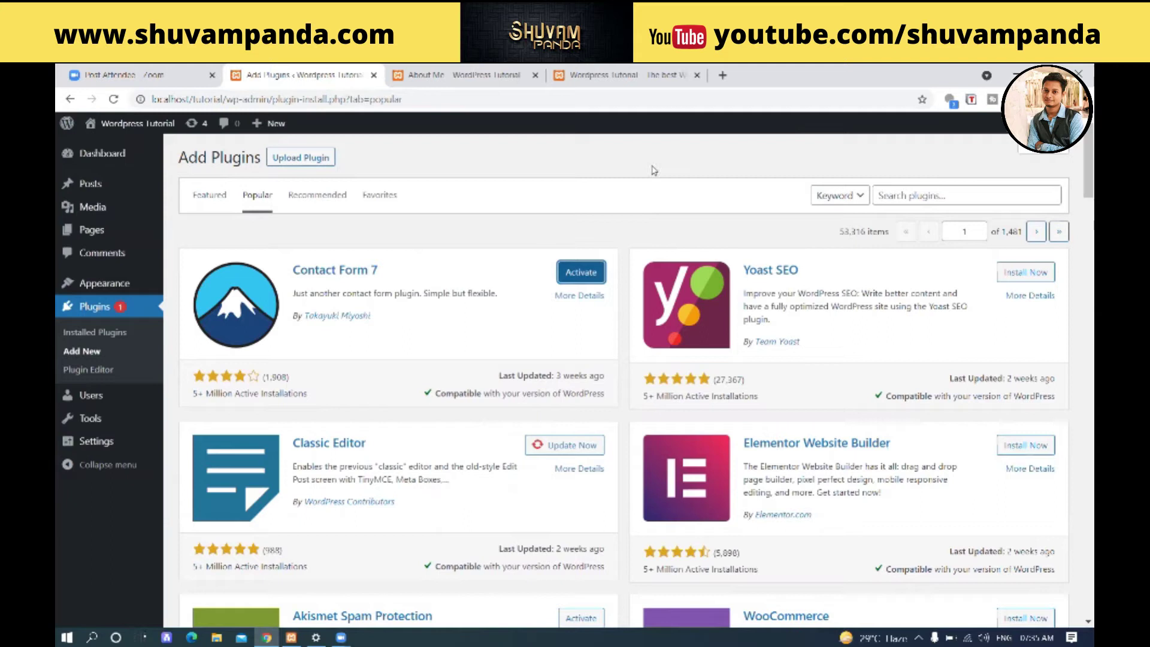
{"action": "left_click", "coordinate": [585, 276]}
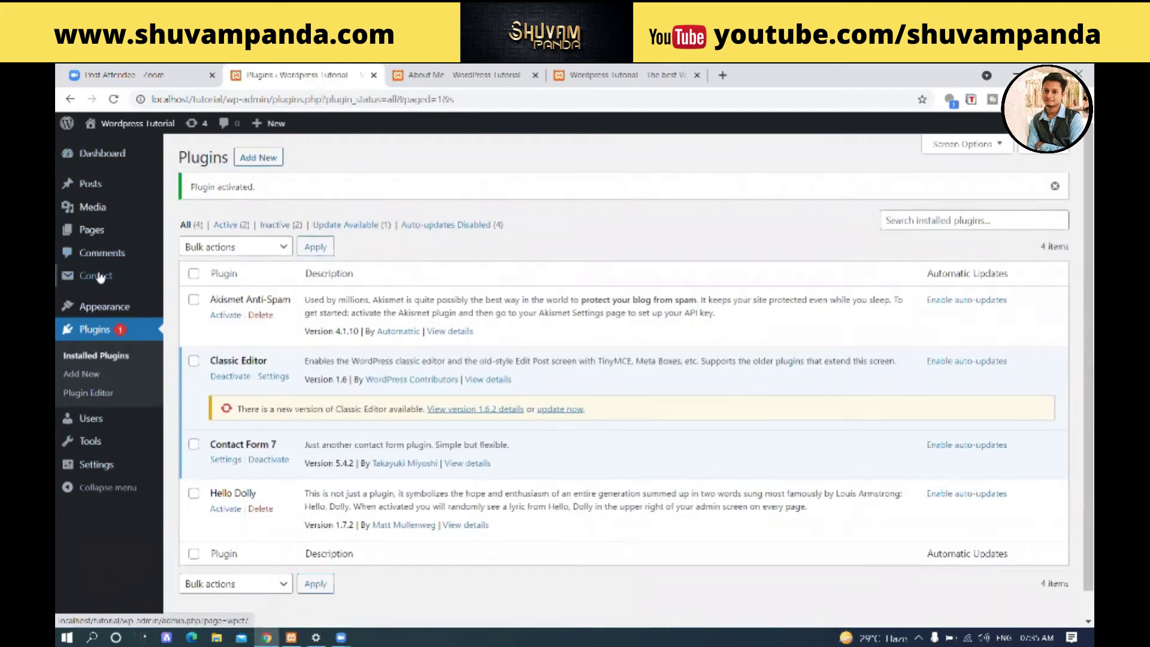
- Open the new Contact menu to list the default 'Contact form 1' and its shortcode
{"action": "mouse_move", "coordinate": [92, 282]}
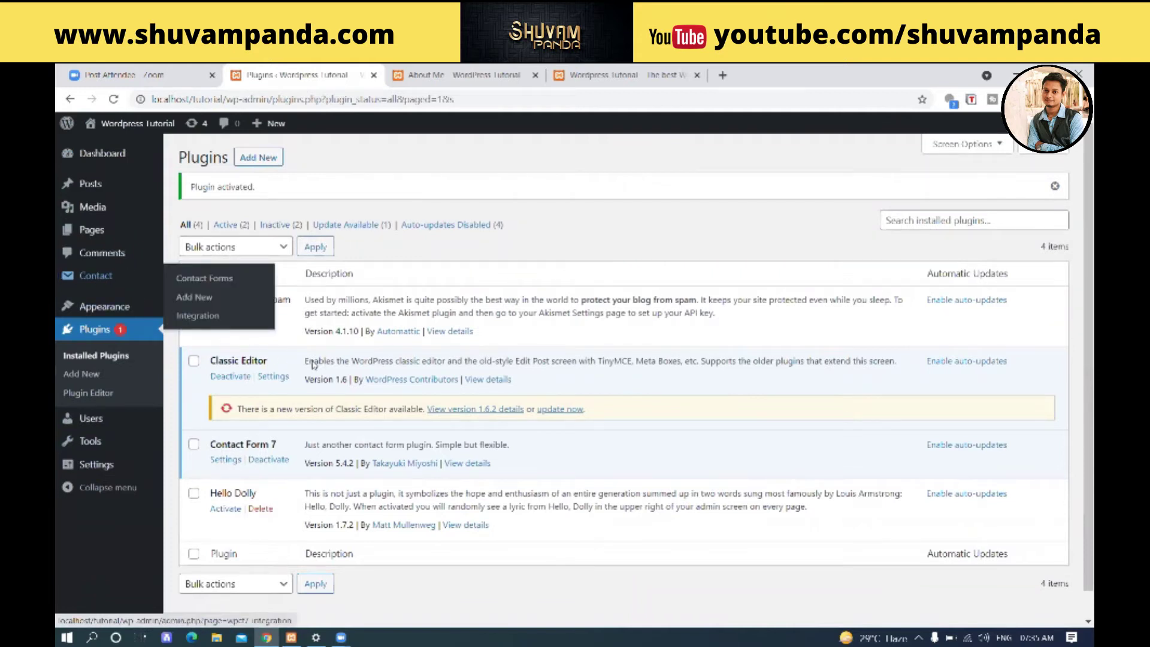
{"action": "left_click_drag", "start_coordinate": [276, 446], "coordinate": [221, 446]}
{"action": "mouse_move", "coordinate": [81, 276]}
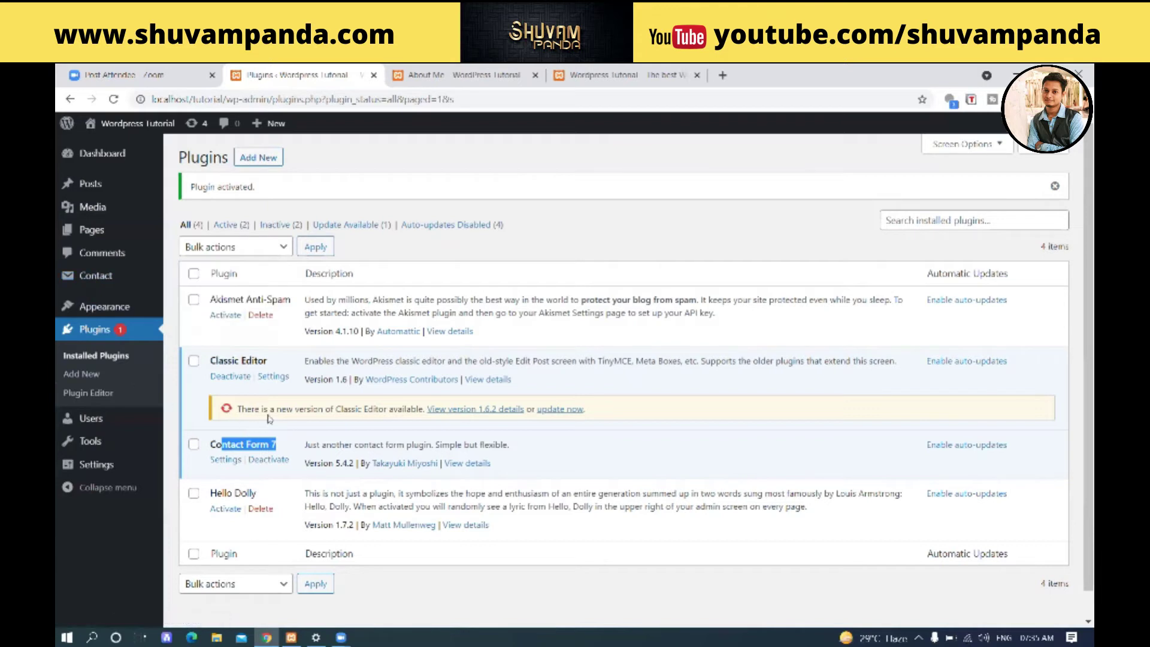
{"action": "left_click", "coordinate": [89, 276]}
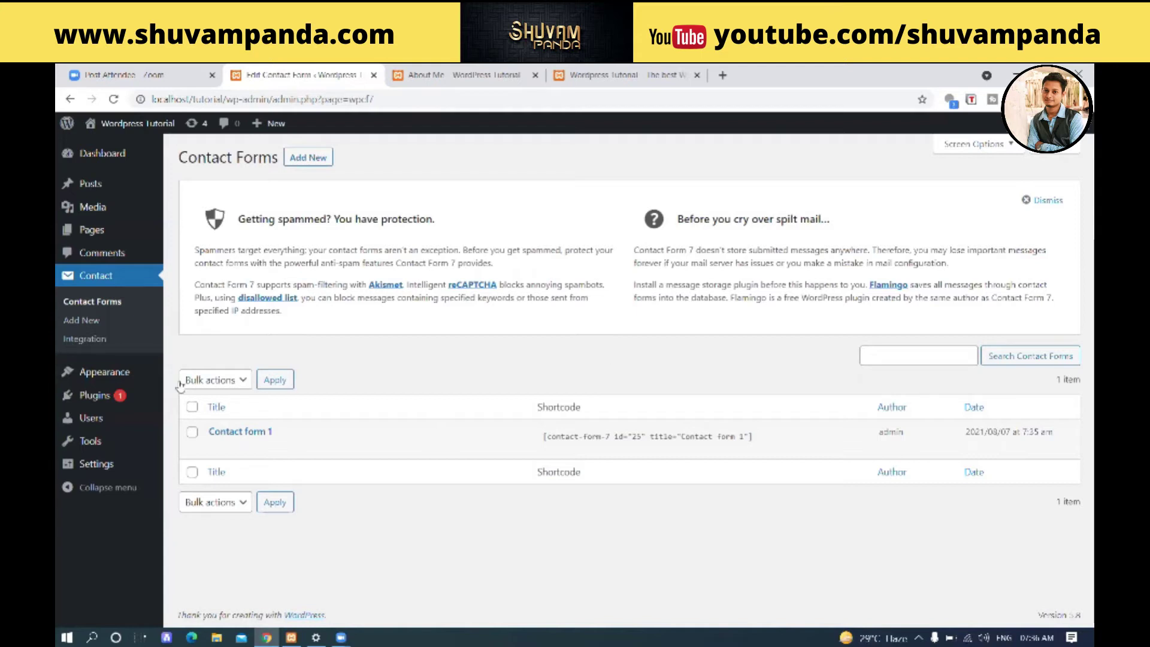
- Open 'Contact form 1' in the Edit Contact Form screen
{"action": "left_click", "coordinate": [216, 448]}
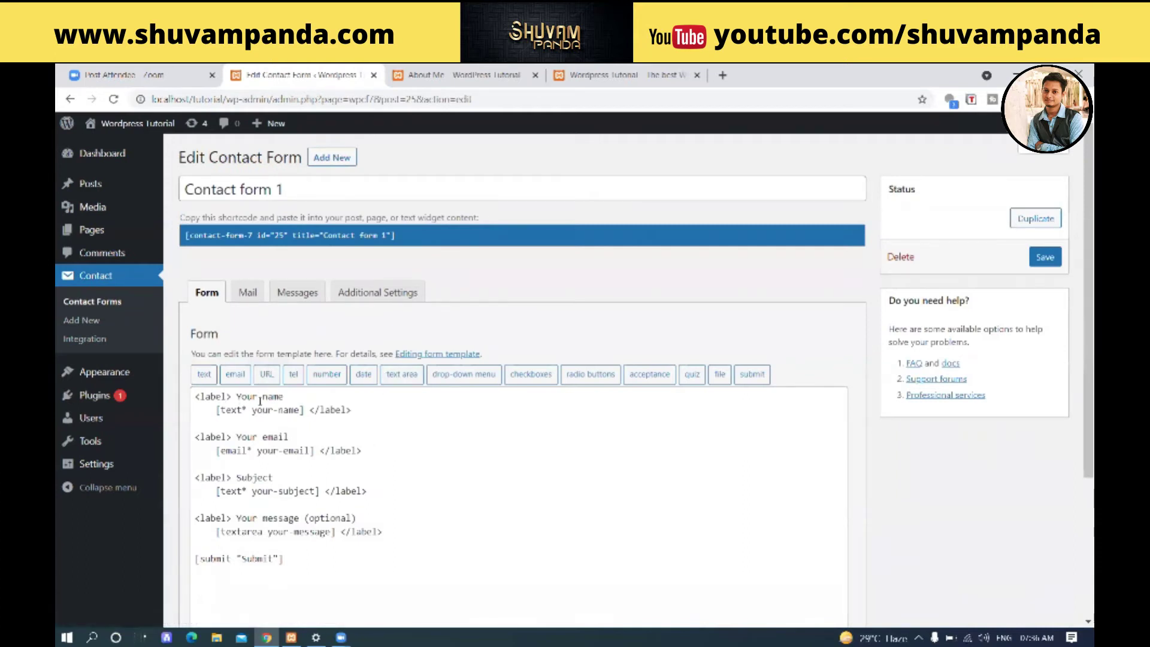
{"action": "left_click_drag", "start_coordinate": [246, 410], "coordinate": [297, 433]}
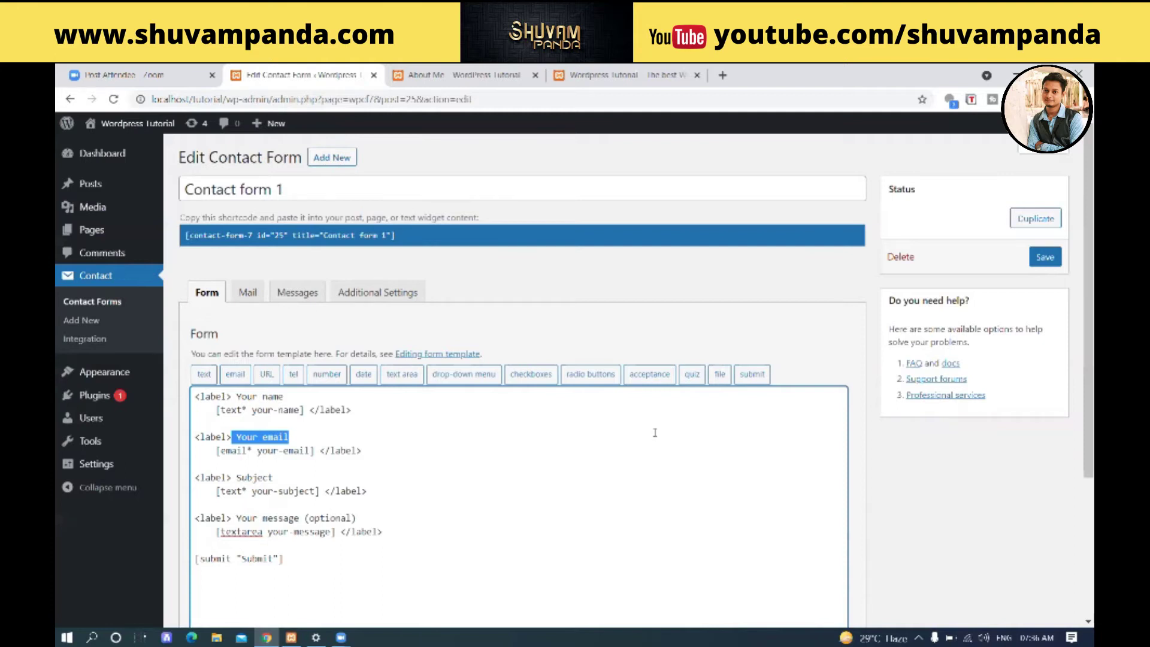
{"action": "left_click_drag", "start_coordinate": [306, 407], "coordinate": [215, 410]}
{"action": "left_click", "coordinate": [316, 461]}
{"action": "left_click", "coordinate": [294, 500]}
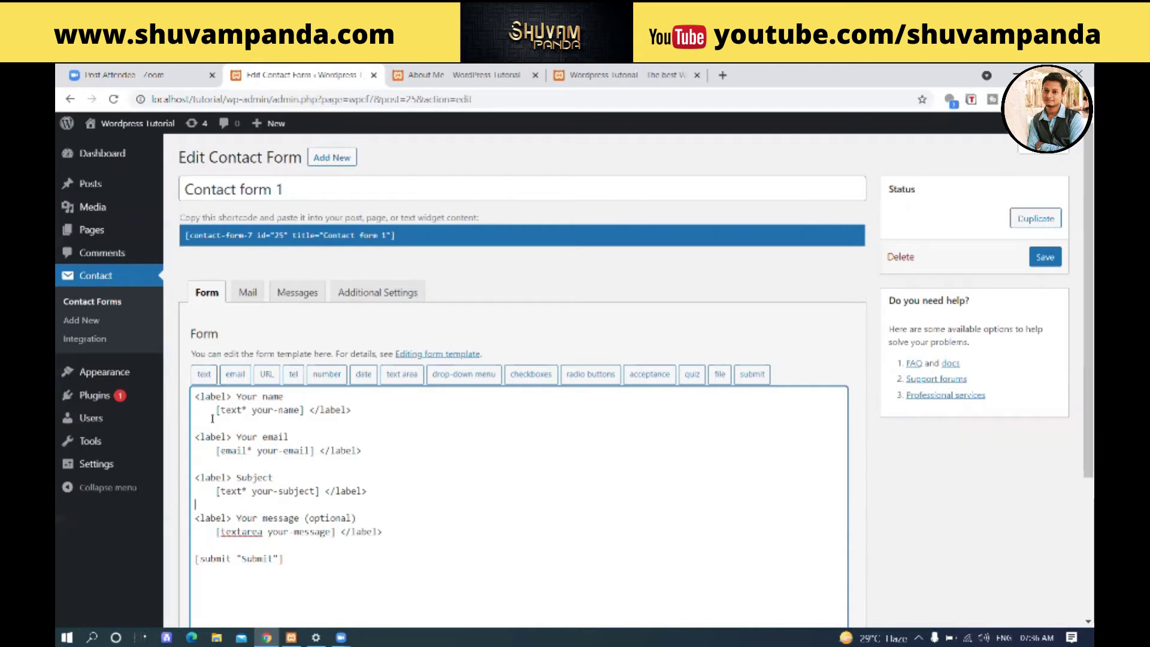
{"action": "scroll", "coordinate": [212, 419], "scroll_direction": "down", "scroll_amount": 1}
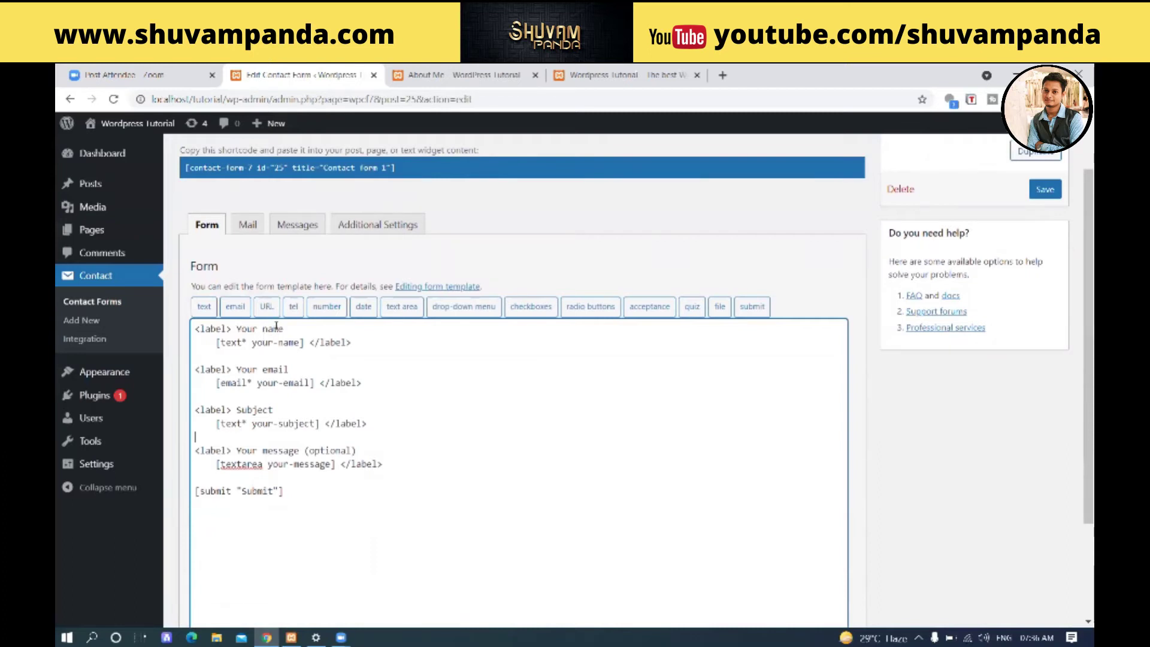
{"action": "left_click", "coordinate": [261, 223]}
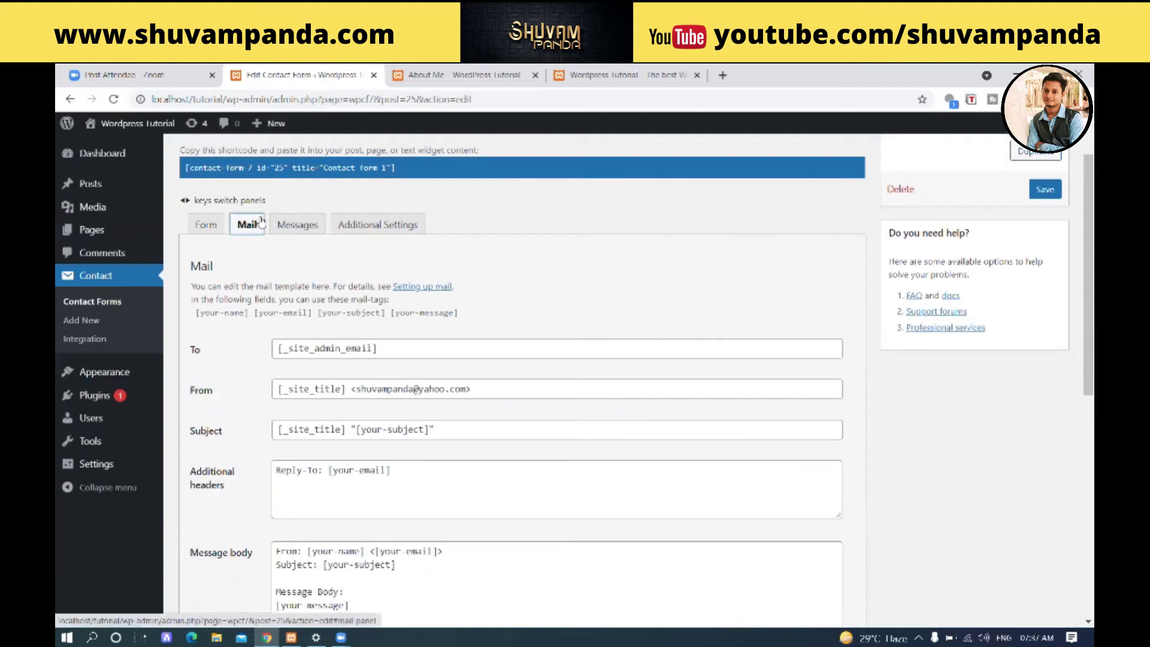
- Replace the Mail tab's To recipient with your own single e-mail address from autocomplete
{"action": "left_click_drag", "start_coordinate": [402, 351], "coordinate": [179, 346]}
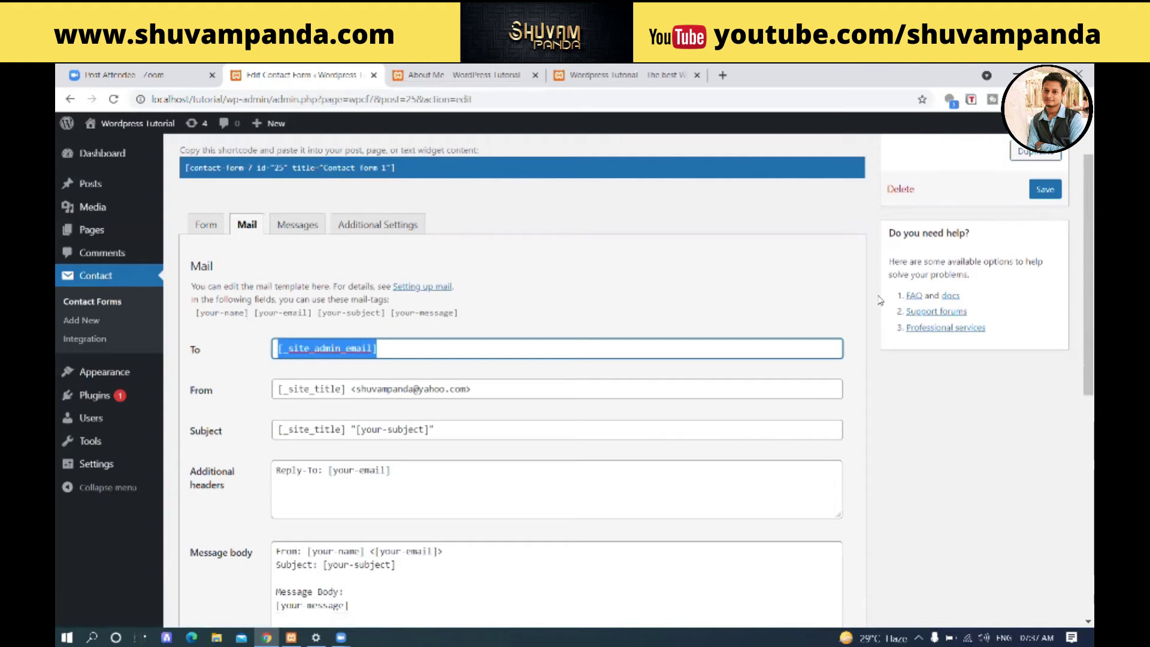
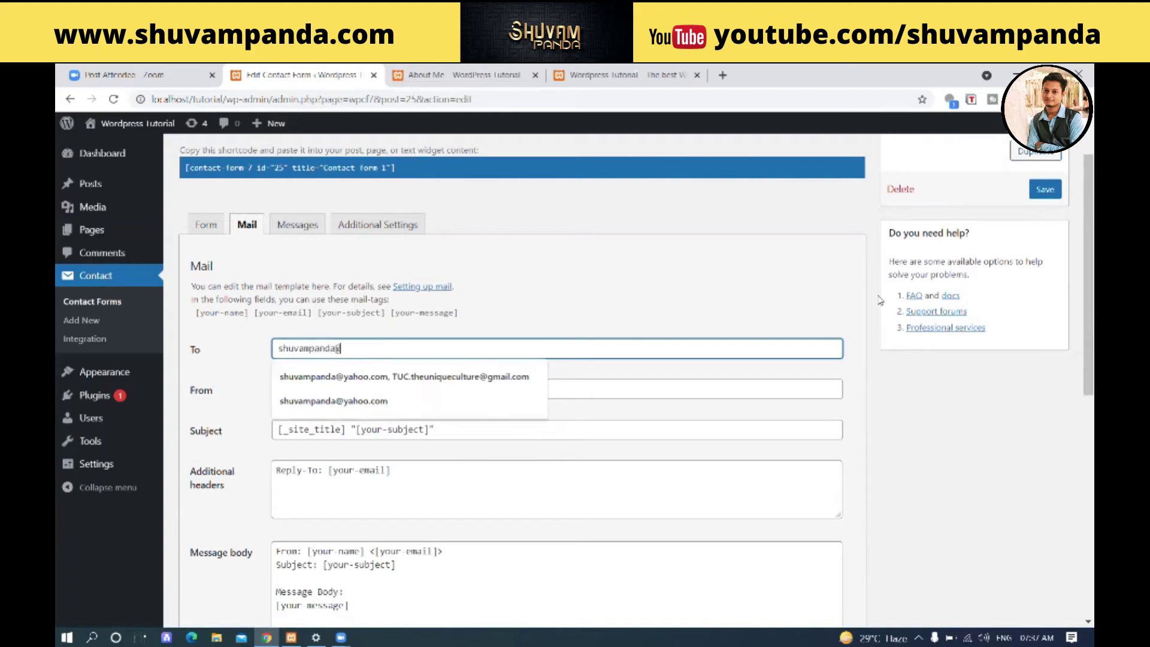
{"action": "key", "text": "Down"}
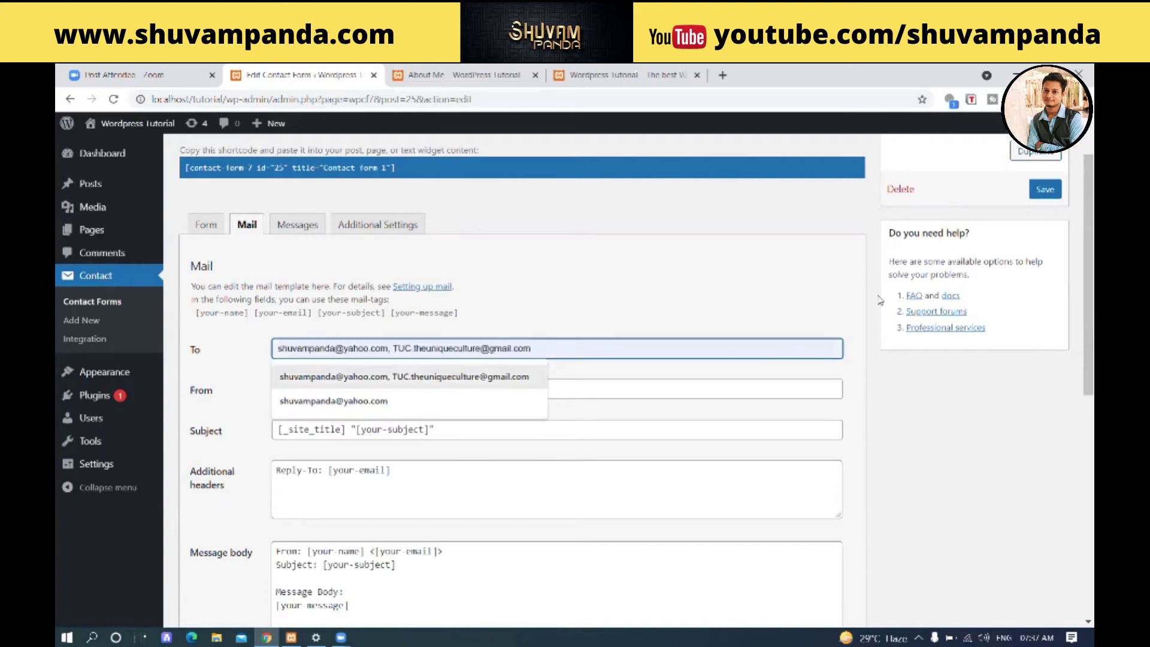
{"action": "key", "text": "Down"}
{"action": "key", "text": "Return"}
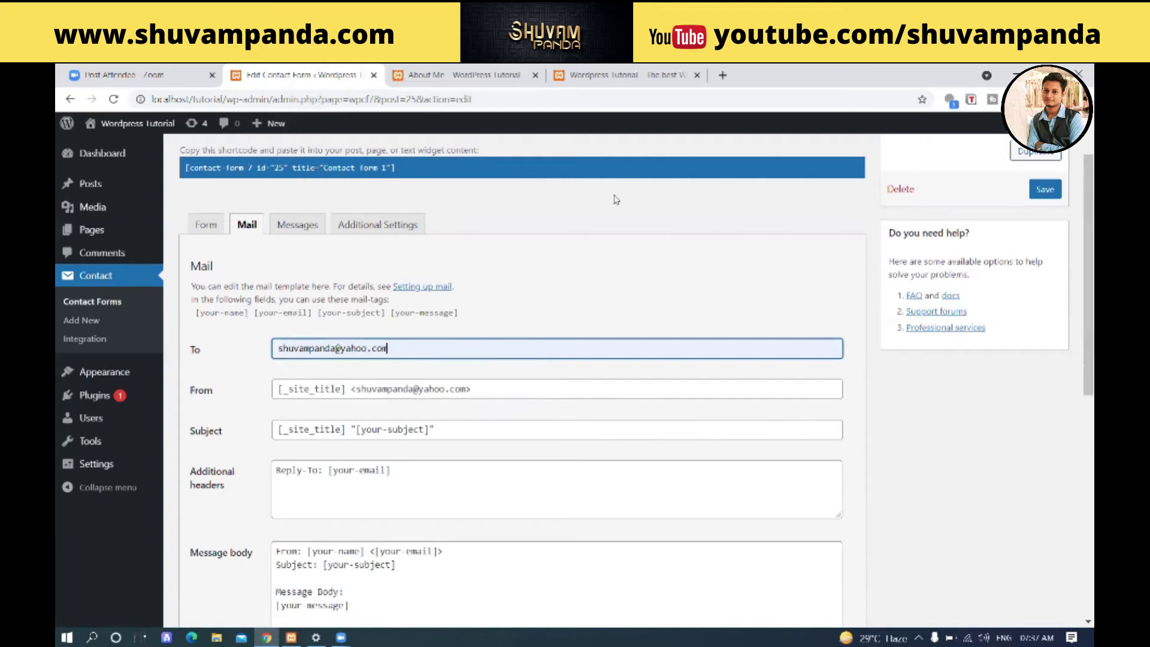
- Check the Form template, return to Mail, and save Contact form 1
{"action": "left_click", "coordinate": [206, 225]}
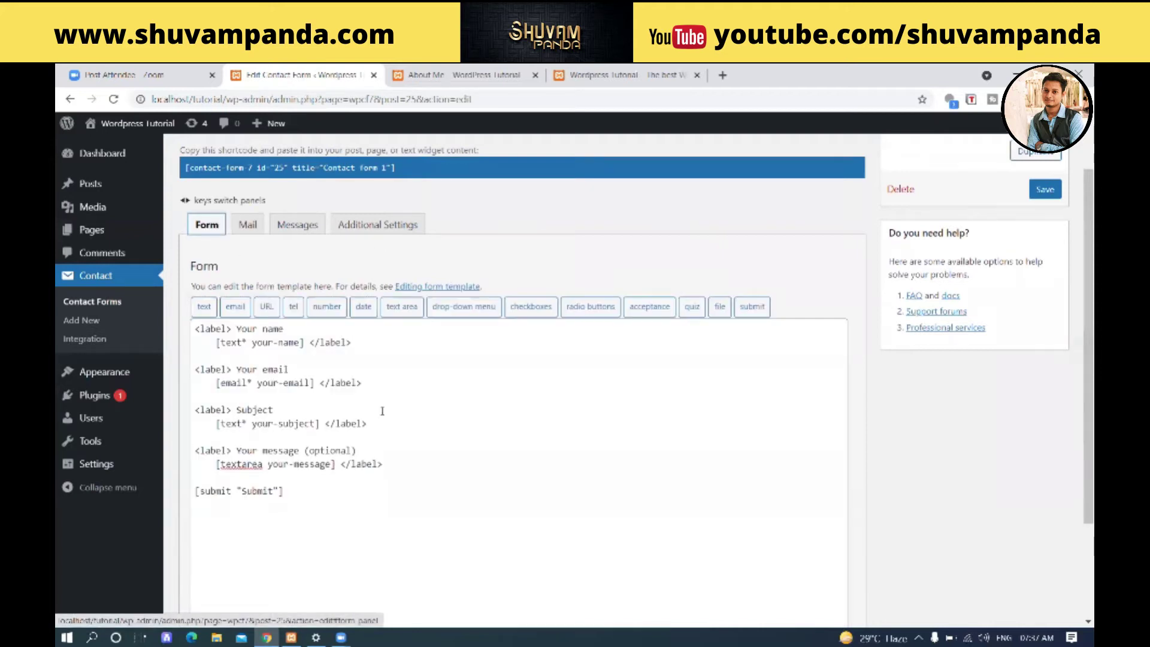
{"action": "scroll", "coordinate": [257, 287], "scroll_direction": "up", "scroll_amount": 1}
{"action": "left_click", "coordinate": [248, 293]}
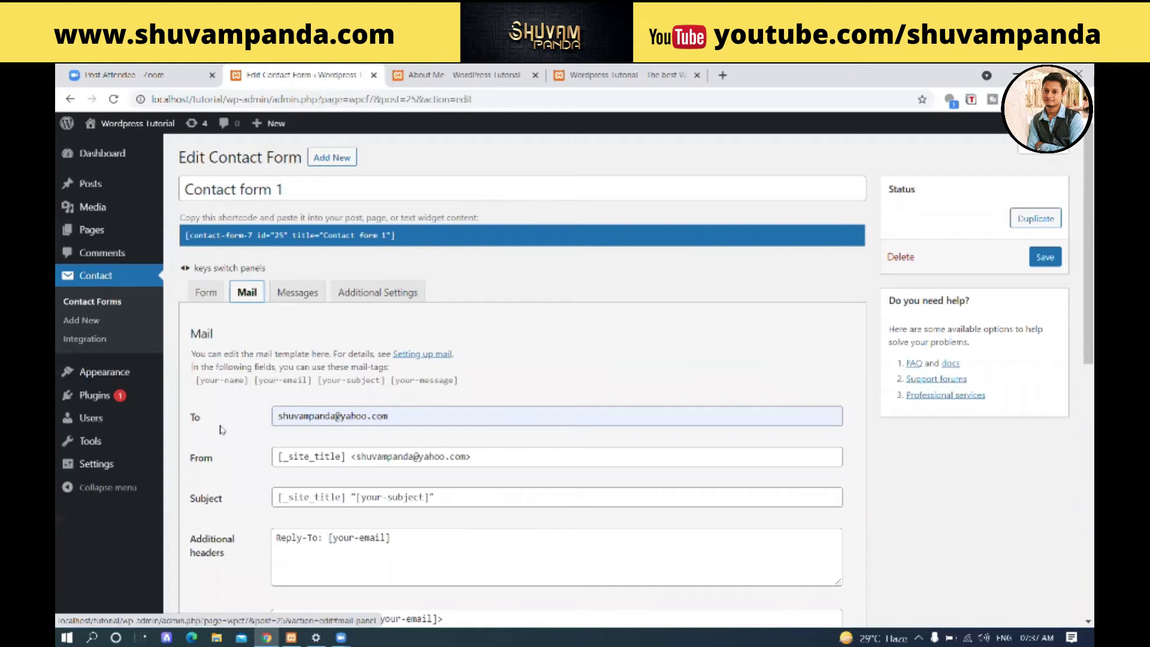
{"action": "left_click", "coordinate": [1041, 257]}
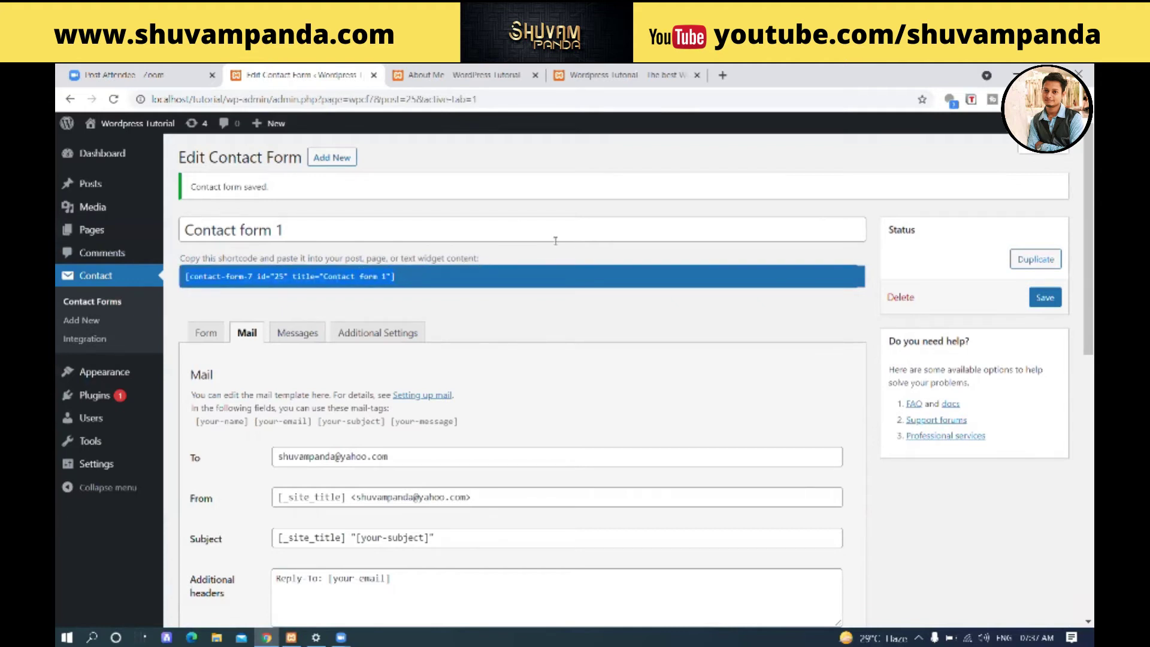
- Copy Contact form 1's highlighted shortcode using the right-click Copy option
{"action": "right_click", "coordinate": [222, 276]}
{"action": "left_click", "coordinate": [257, 288]}
- Check the live About Me tab, then open the admin Pages list with its three pages
{"action": "left_click", "coordinate": [448, 68]}
{"action": "scroll", "coordinate": [308, 327], "scroll_direction": "up", "scroll_amount": 5}
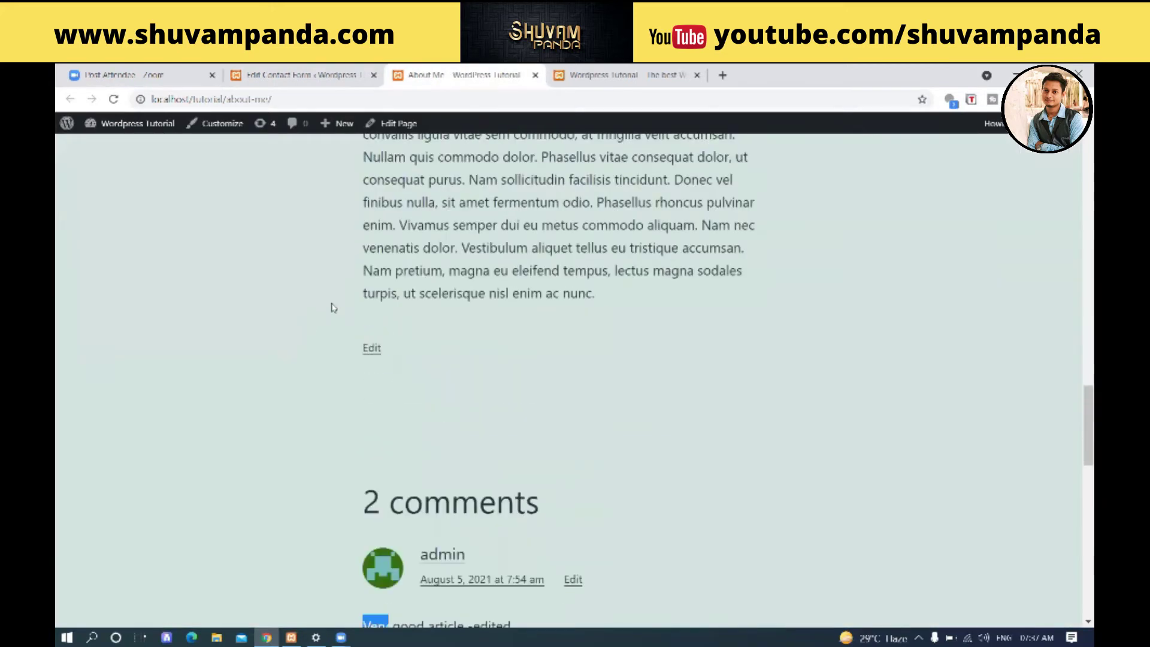
{"action": "scroll", "coordinate": [407, 195], "scroll_direction": "up", "scroll_amount": 1}
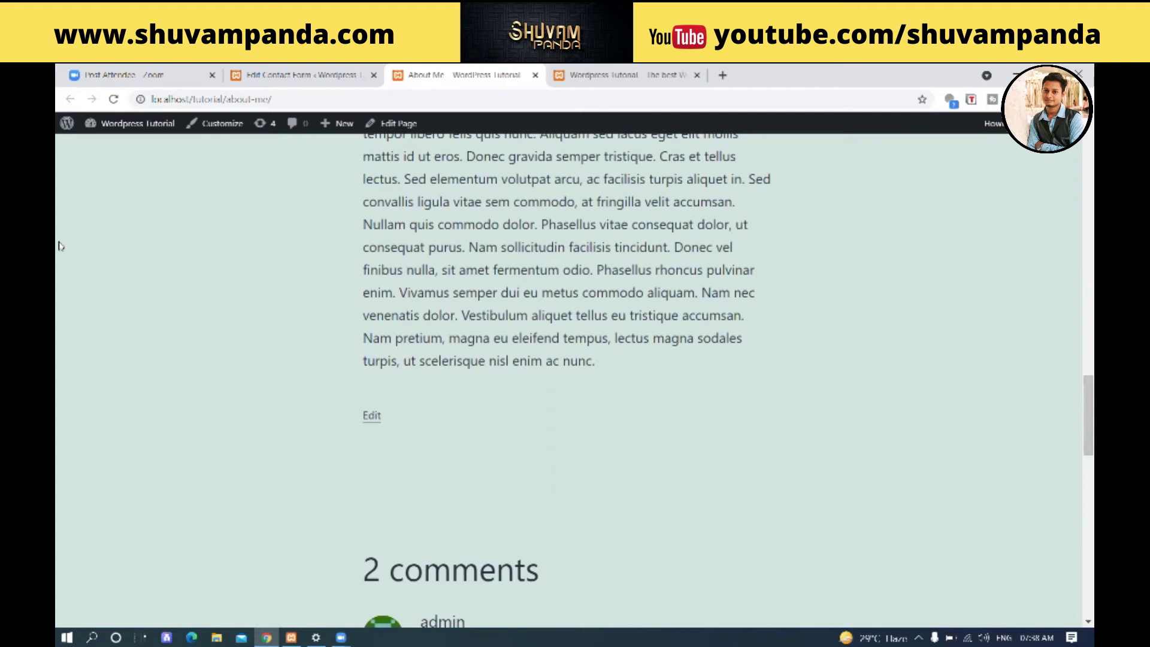
{"action": "scroll", "coordinate": [64, 243], "scroll_direction": "up", "scroll_amount": 5}
{"action": "scroll", "coordinate": [126, 282], "scroll_direction": "up", "scroll_amount": 3}
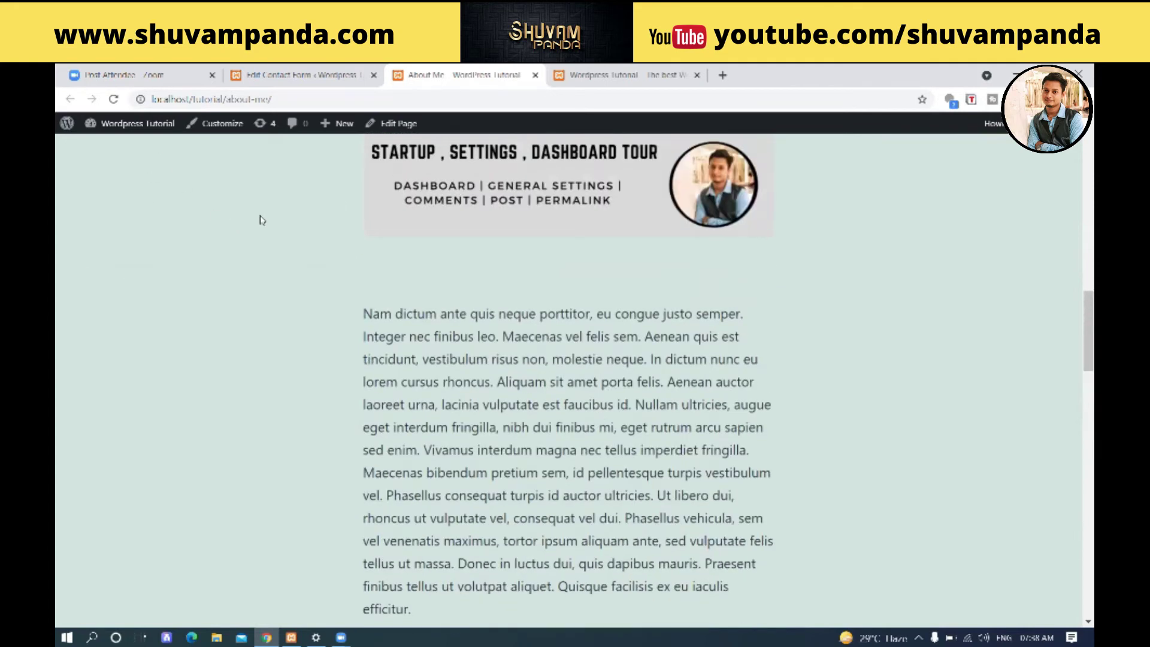
{"action": "left_click", "coordinate": [317, 73]}
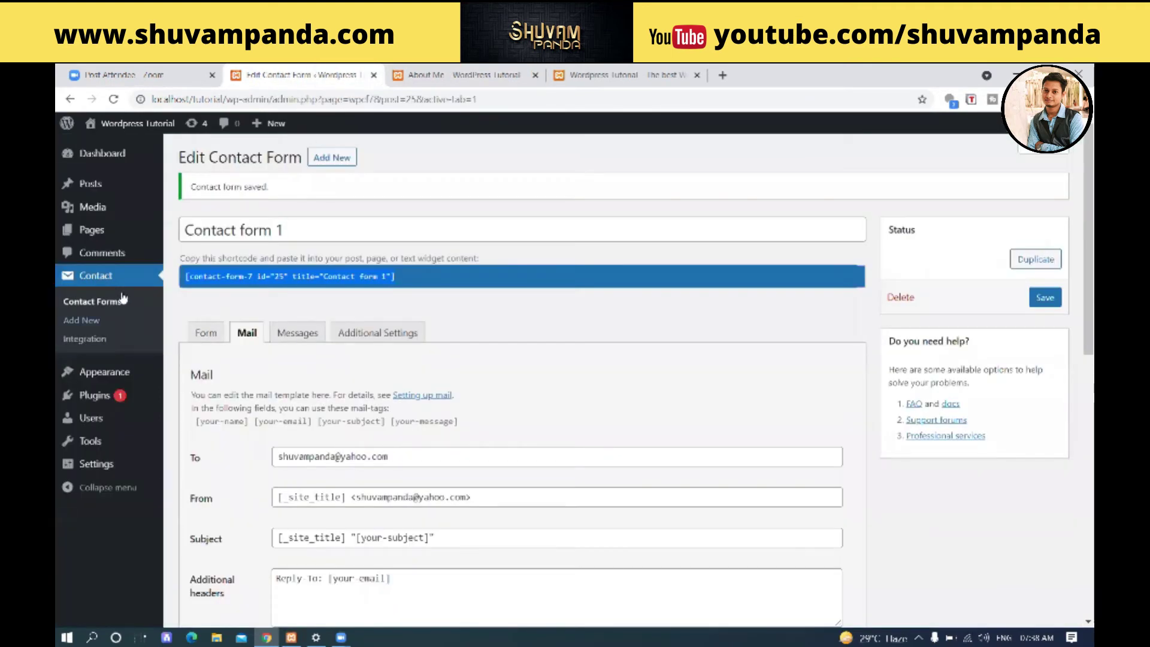
{"action": "left_click", "coordinate": [99, 230]}
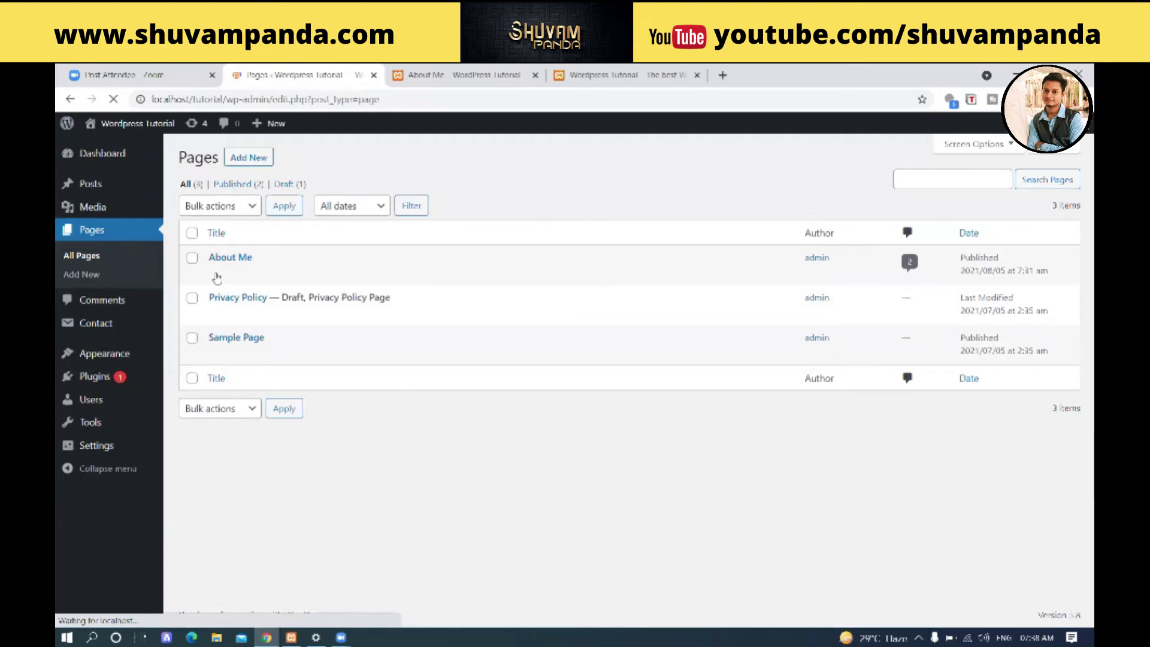
- Reload the About Me page in its tab and open it with Edit Page
{"action": "mouse_move", "coordinate": [252, 282]}
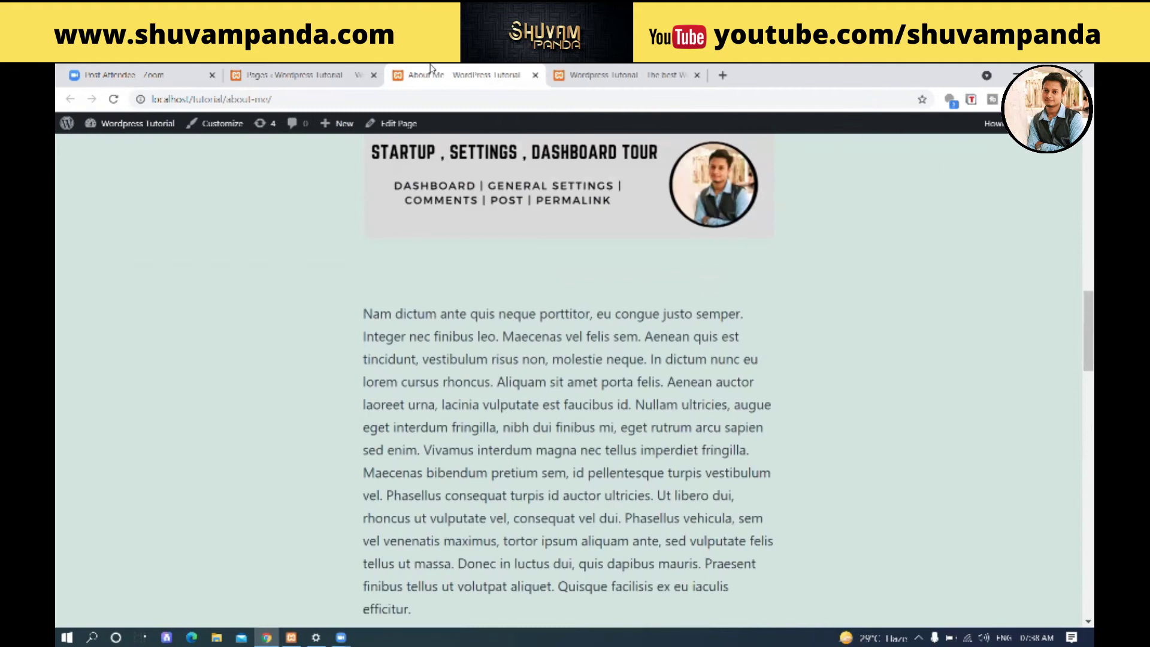
{"action": "left_click", "coordinate": [426, 75]}
{"action": "left_click", "coordinate": [114, 99]}
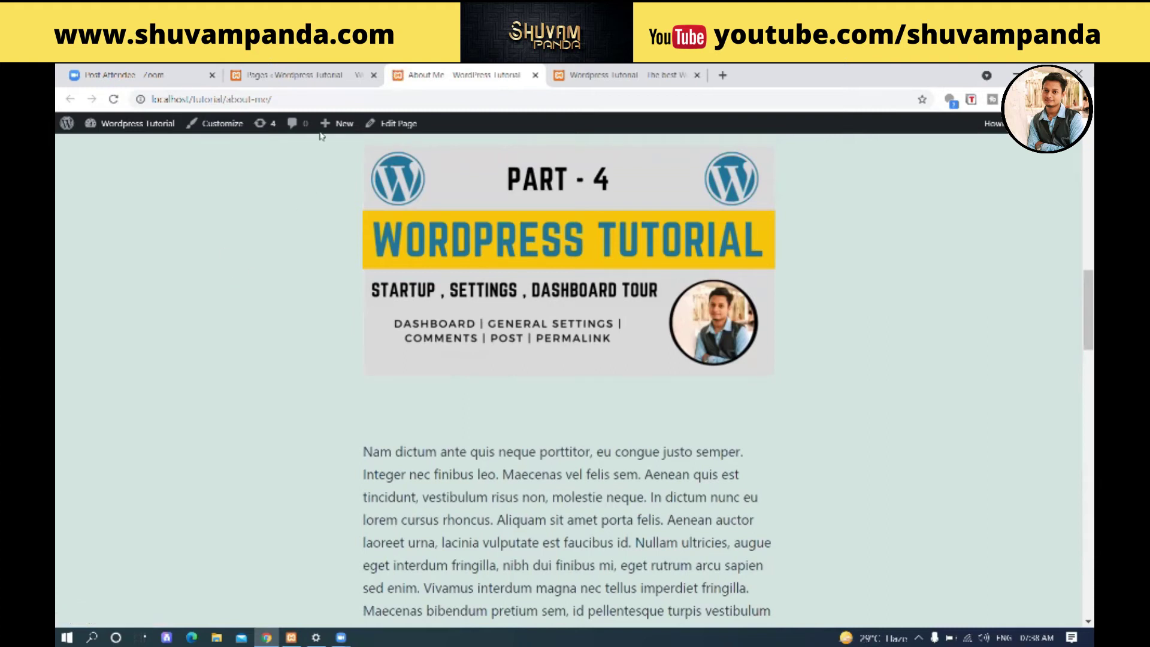
{"action": "left_click", "coordinate": [302, 76]}
{"action": "key", "text": "ctrl+Tab"}
{"action": "left_click", "coordinate": [395, 123]}
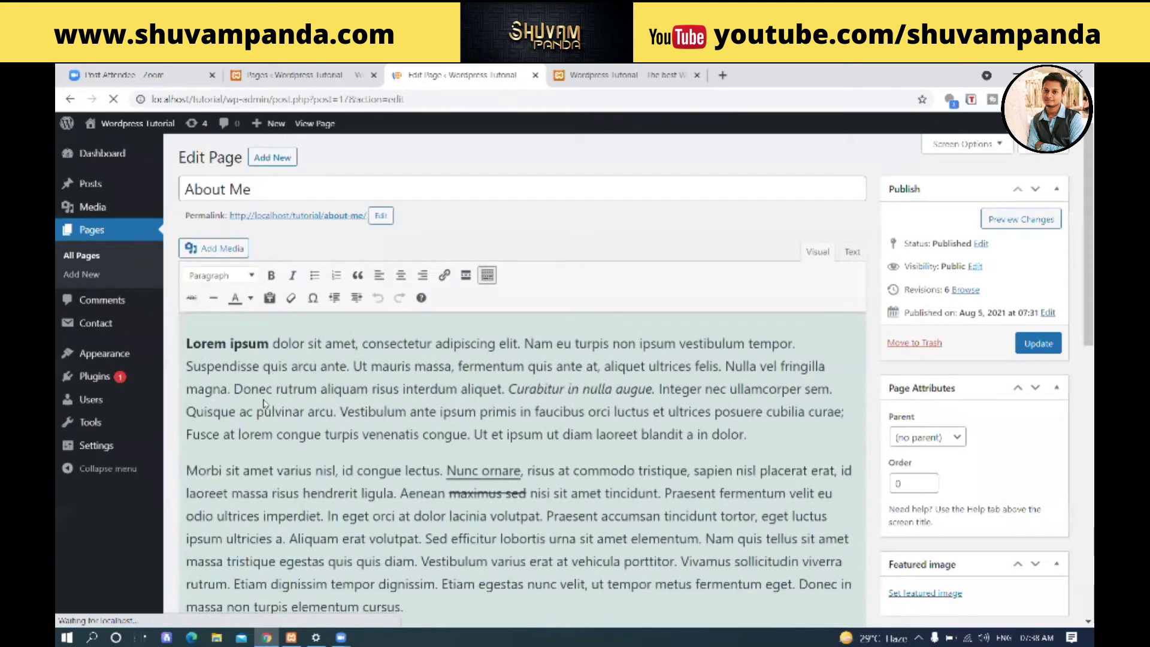
- Paste the Contact form 1 shortcode after the last paragraph, update About Me, and view it
{"action": "scroll", "coordinate": [449, 484], "scroll_direction": "down", "scroll_amount": 15}
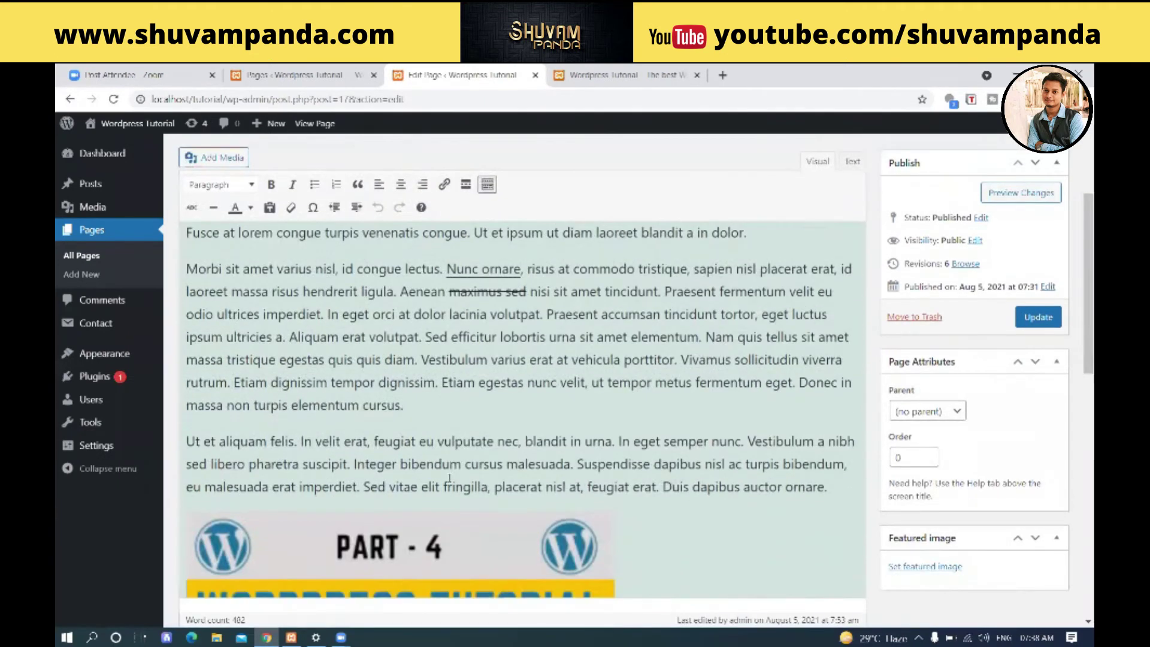
{"action": "scroll", "coordinate": [453, 494], "scroll_direction": "down", "scroll_amount": 2}
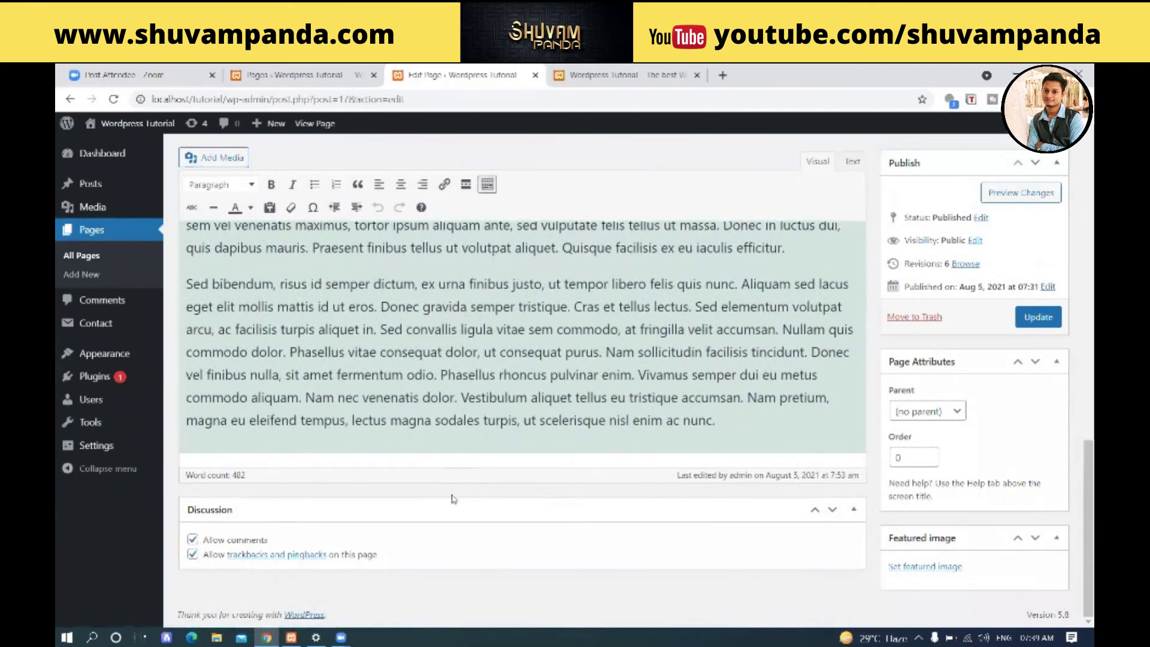
{"action": "left_click", "coordinate": [753, 419]}
{"action": "key", "text": "Return"}
{"action": "key", "text": "Return"}
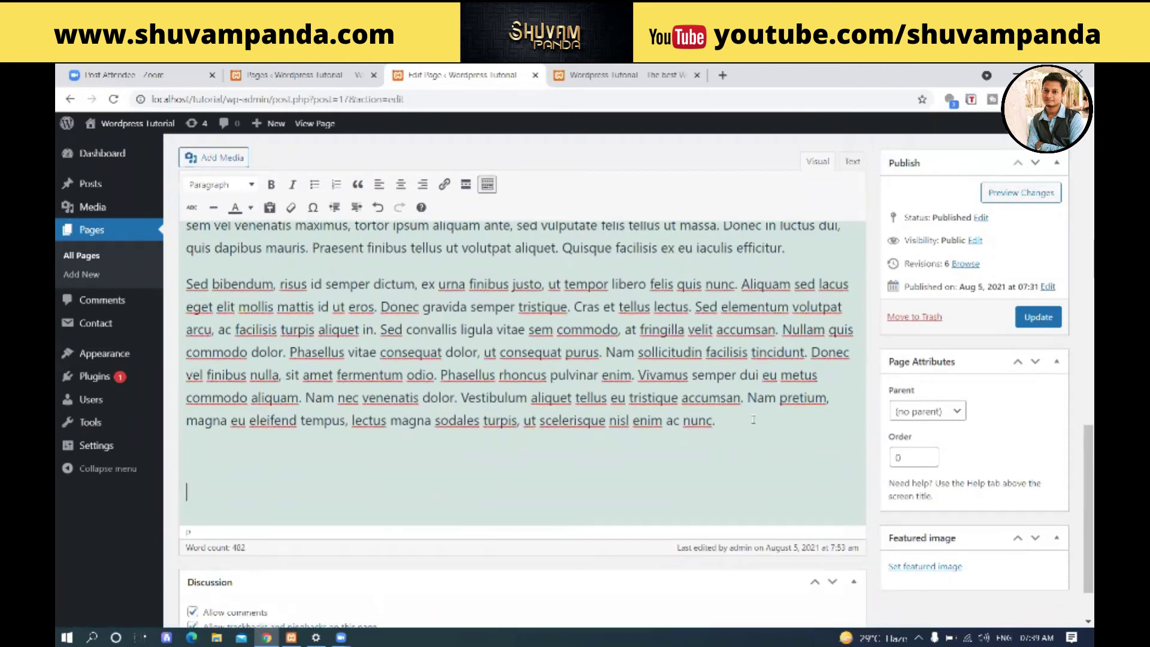
{"action": "key", "text": "ctrl+v"}
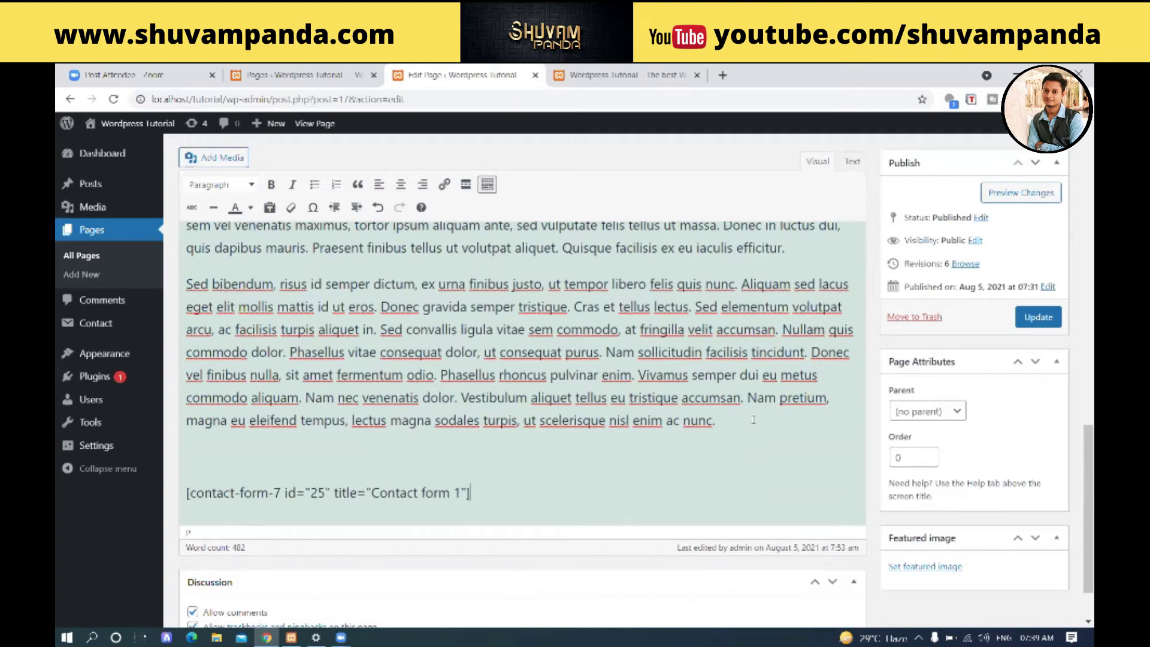
{"action": "left_click", "coordinate": [1038, 316]}
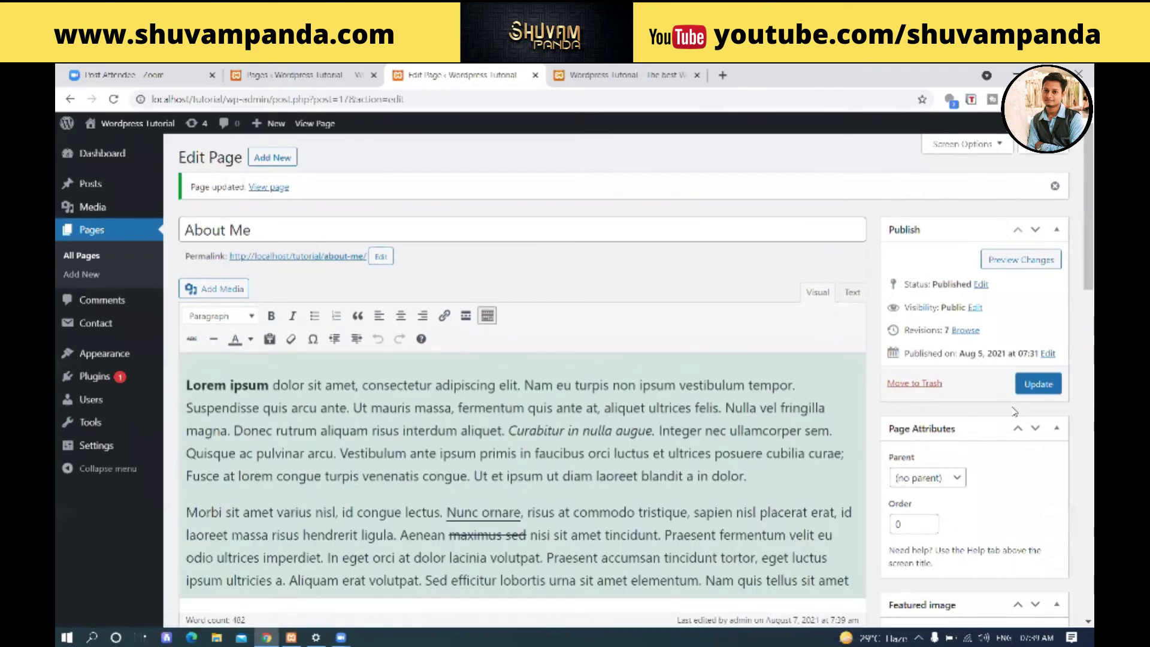
{"action": "left_click", "coordinate": [268, 189]}
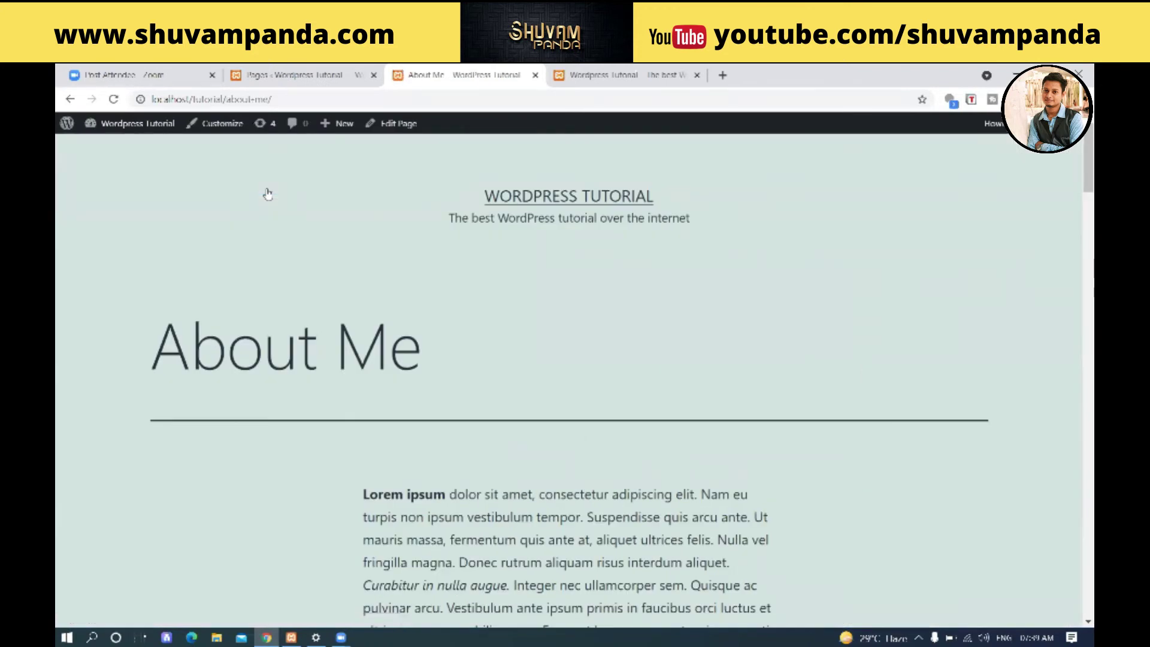
- Scroll the About Me page down to Contact form 1, then return to the Pages admin tab
{"action": "scroll", "coordinate": [422, 204], "scroll_direction": "down", "scroll_amount": 12}
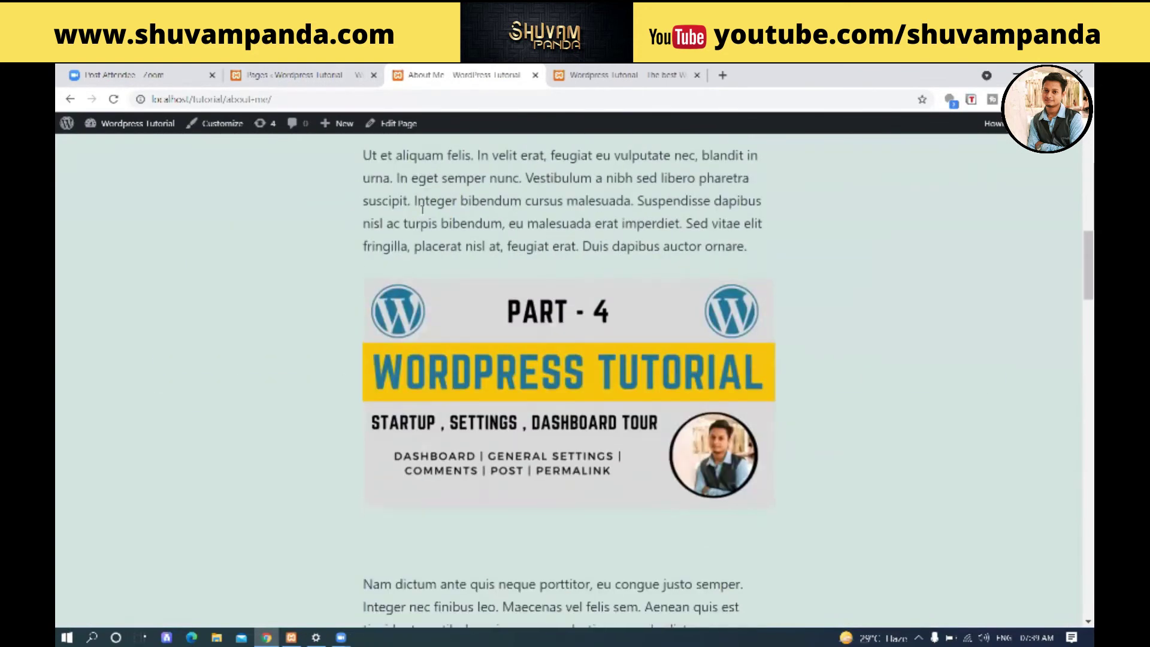
{"action": "scroll", "coordinate": [423, 208], "scroll_direction": "down", "scroll_amount": 15}
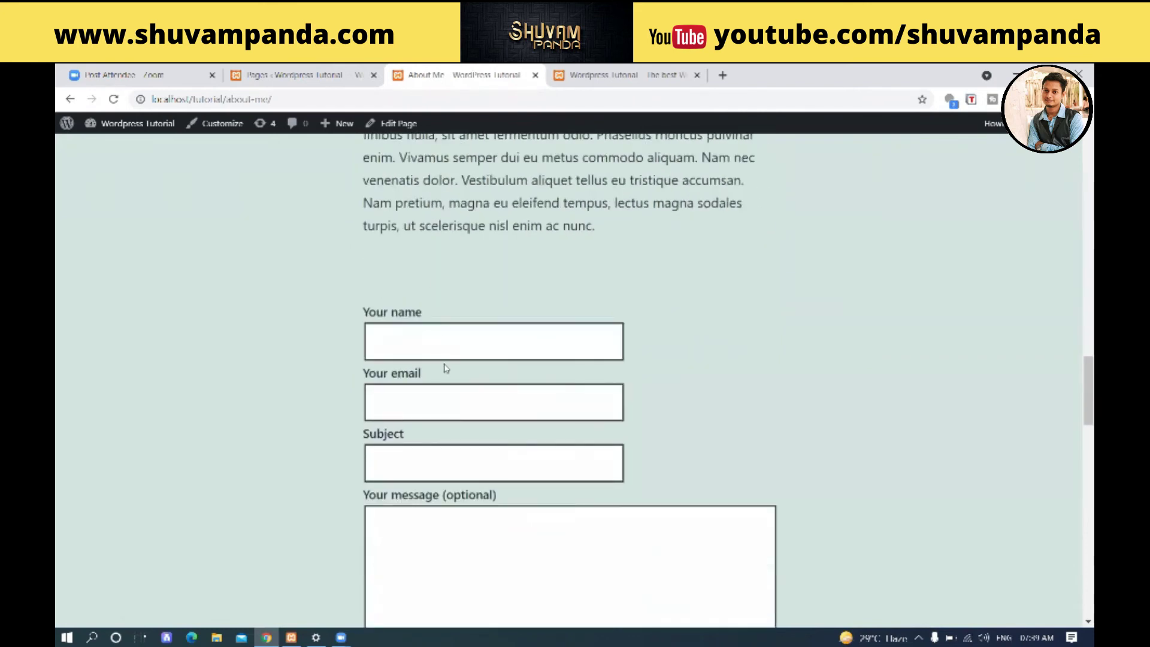
{"action": "scroll", "coordinate": [473, 335], "scroll_direction": "down", "scroll_amount": 2}
{"action": "scroll", "coordinate": [596, 336], "scroll_direction": "down", "scroll_amount": 1}
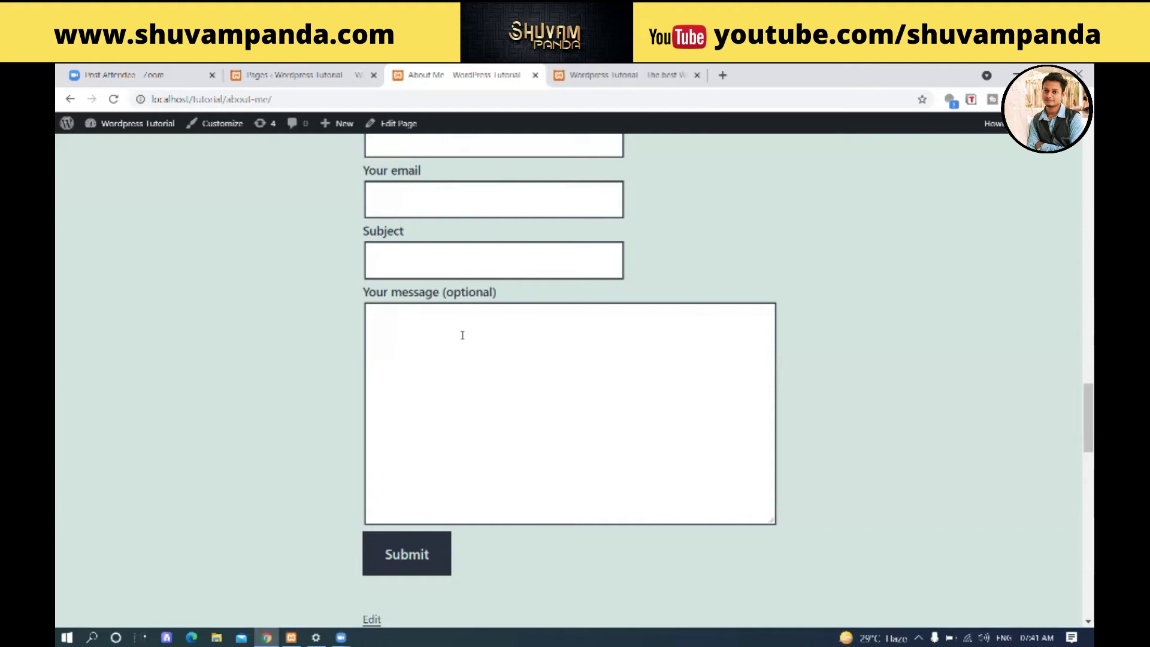
{"action": "left_click", "coordinate": [296, 75]}
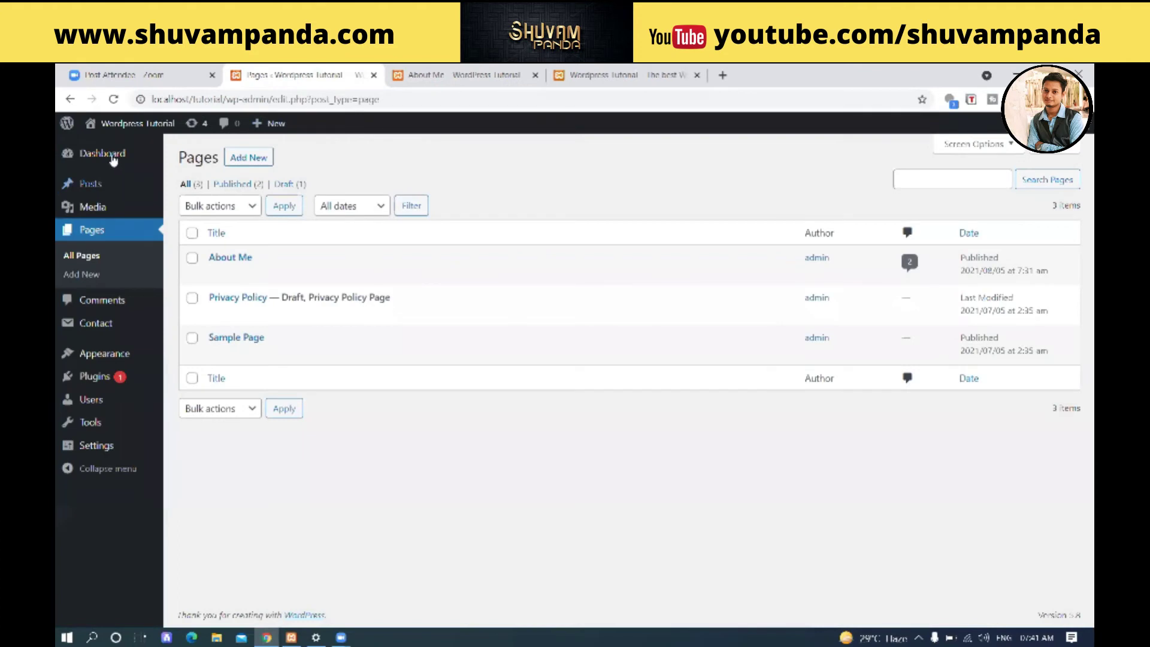
- Go from the Dashboard to the Users screen, which lists only the admin account
{"action": "left_click", "coordinate": [89, 154]}
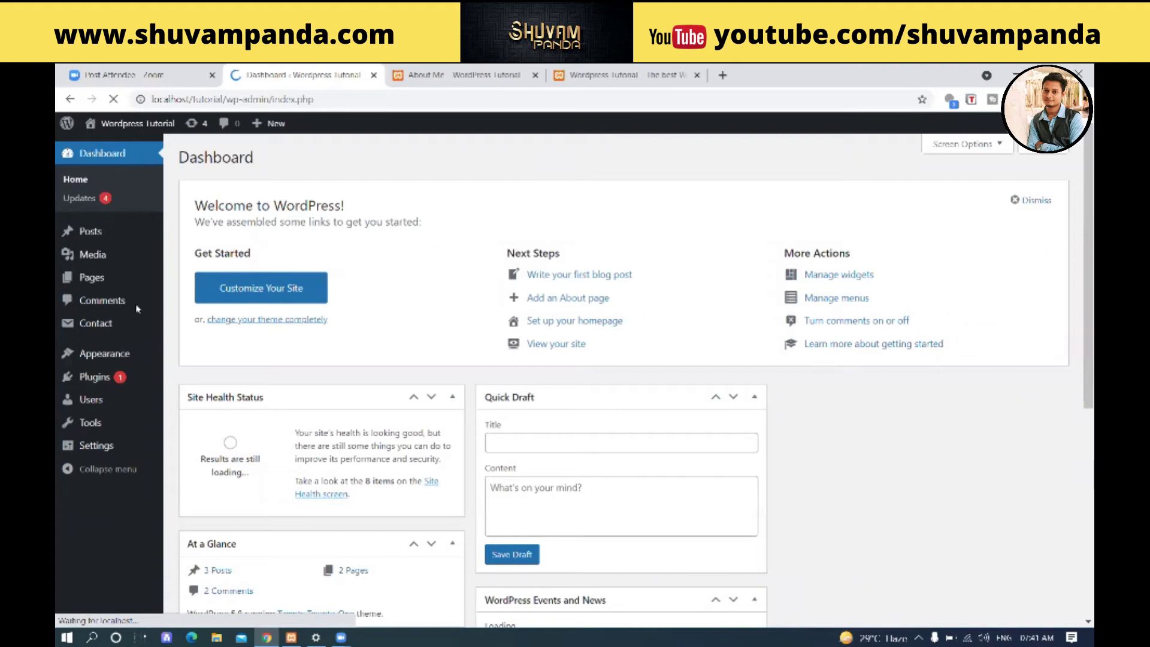
{"action": "left_click", "coordinate": [111, 408]}
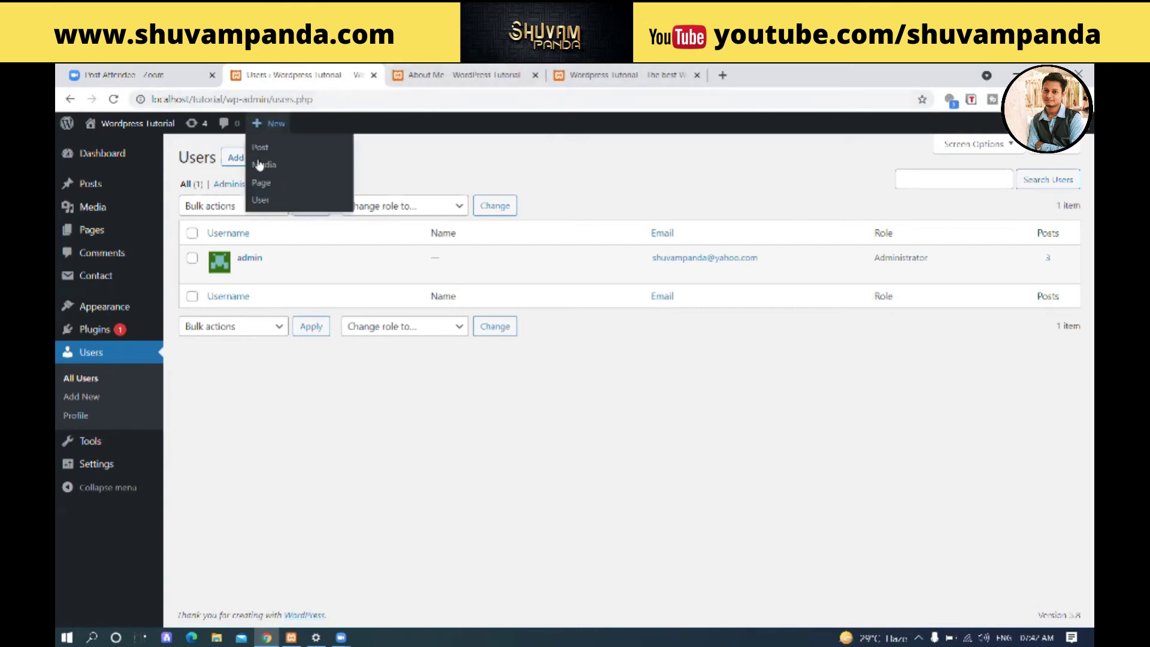
{"action": "mouse_move", "coordinate": [283, 266]}
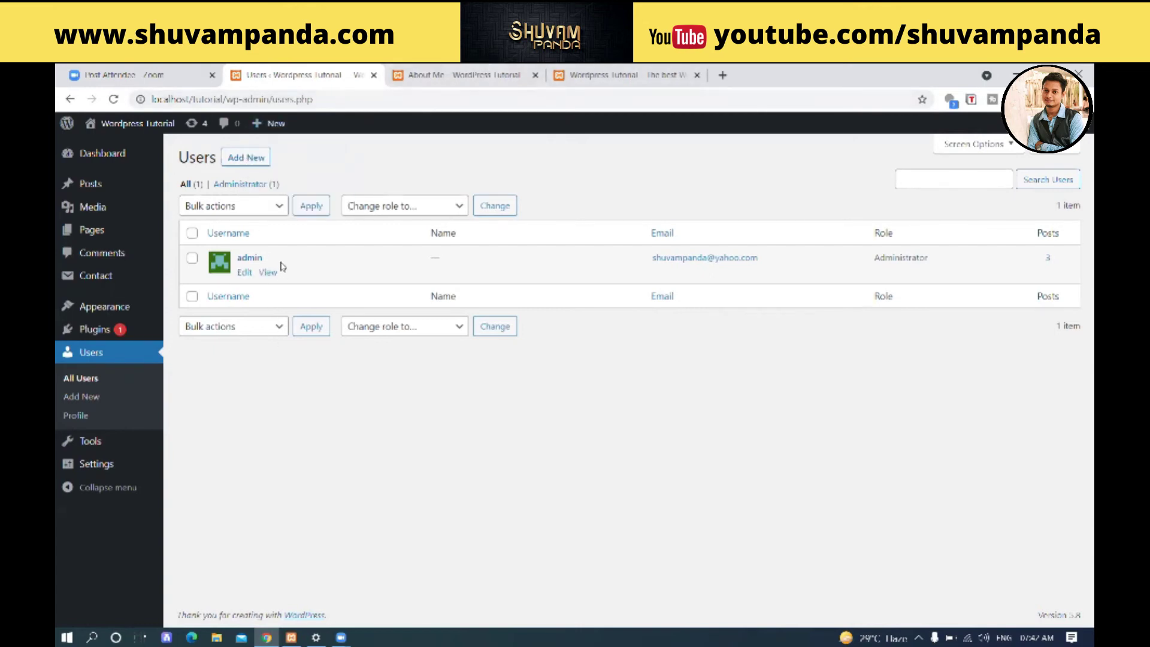
{"action": "left_click", "coordinate": [245, 272]}
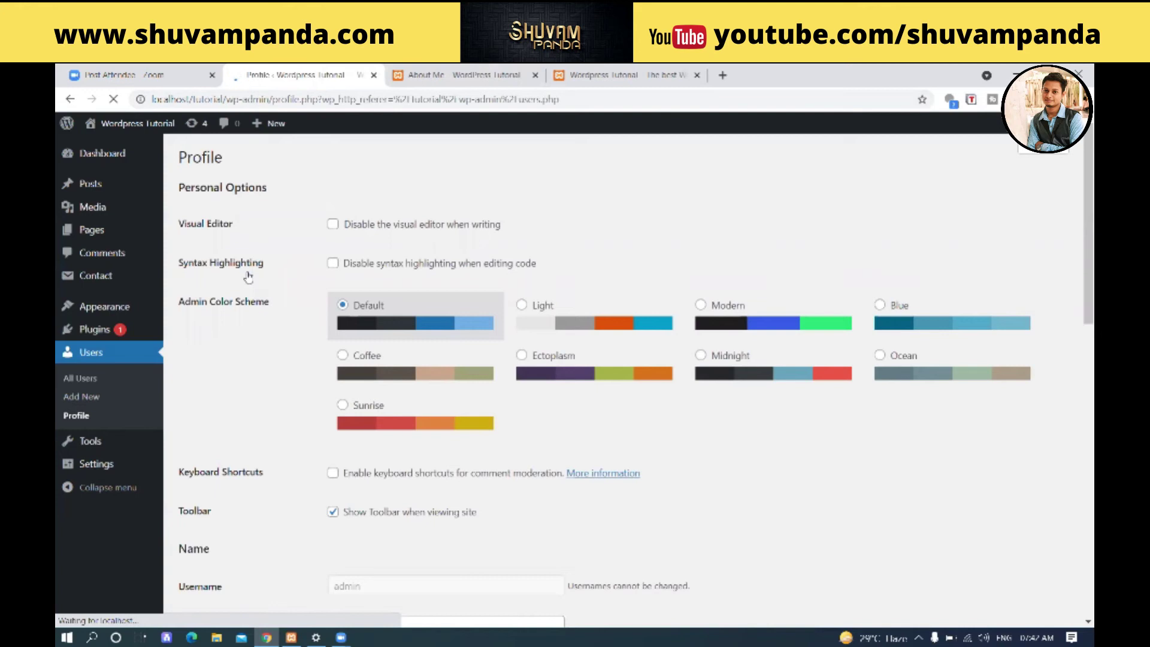
{"action": "scroll", "coordinate": [248, 276], "scroll_direction": "down", "scroll_amount": 9}
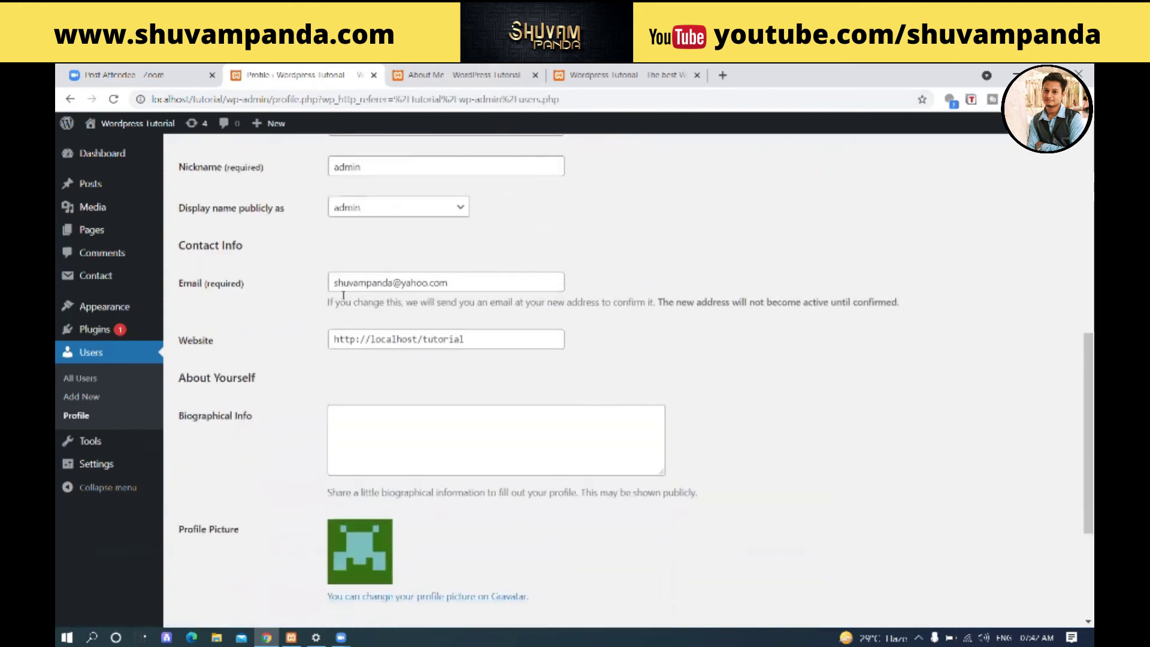
{"action": "scroll", "coordinate": [269, 332], "scroll_direction": "up", "scroll_amount": 9}
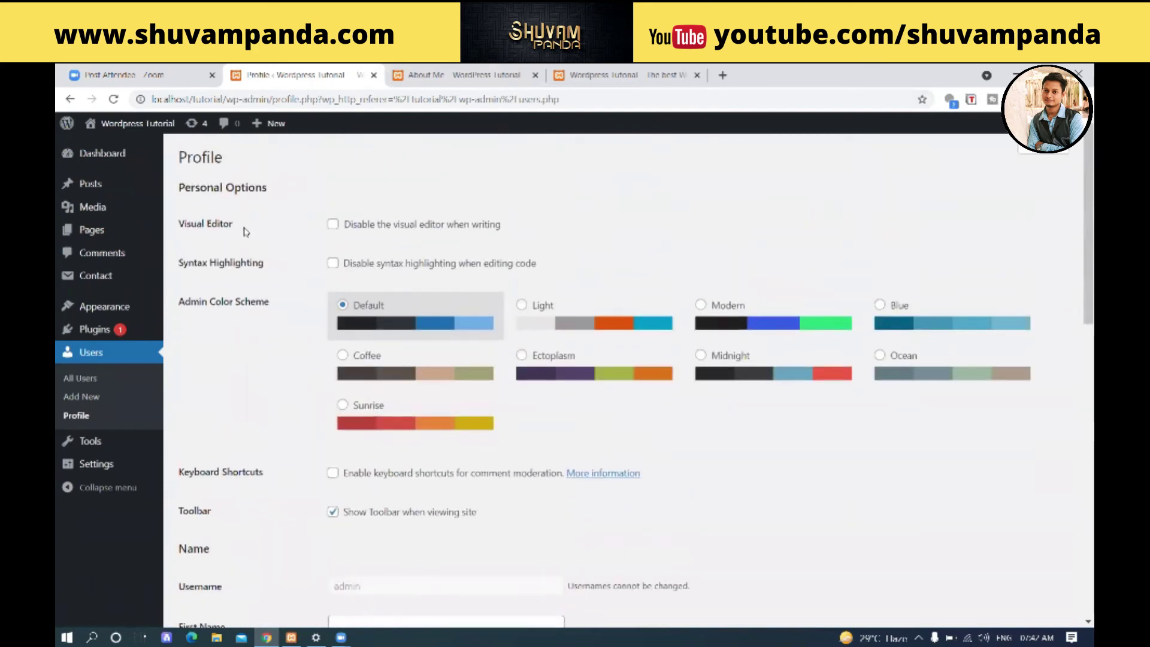
{"action": "scroll", "coordinate": [263, 264], "scroll_direction": "down", "scroll_amount": 4}
{"action": "scroll", "coordinate": [263, 264], "scroll_direction": "down", "scroll_amount": 8}
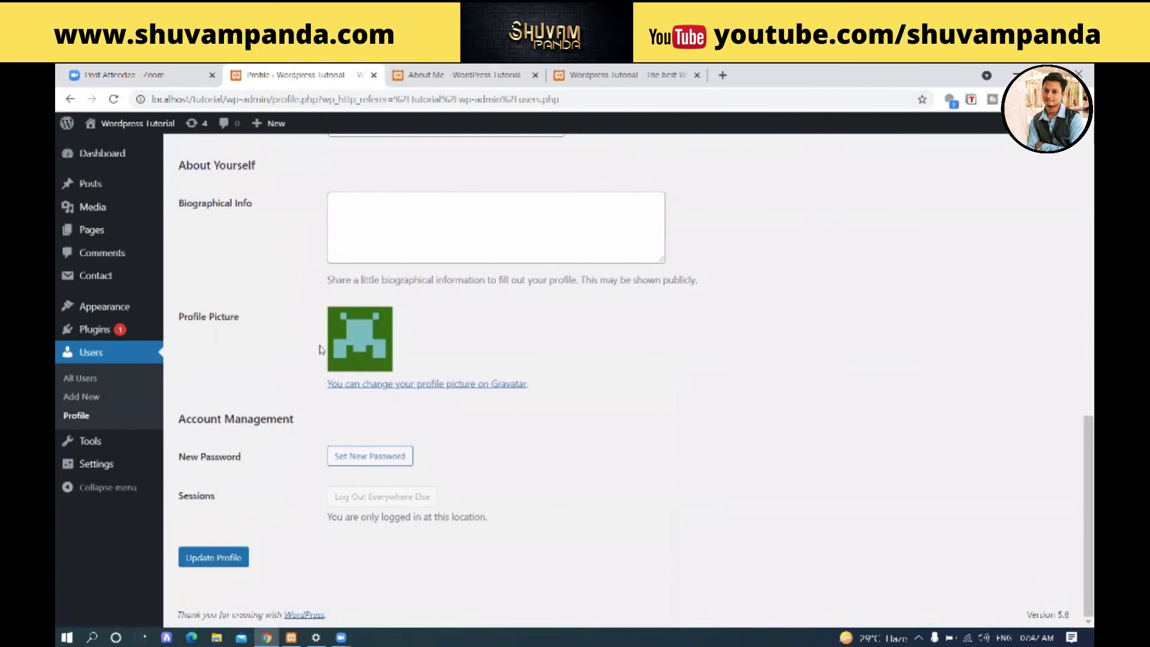
{"action": "scroll", "coordinate": [383, 386], "scroll_direction": "up", "scroll_amount": 4}
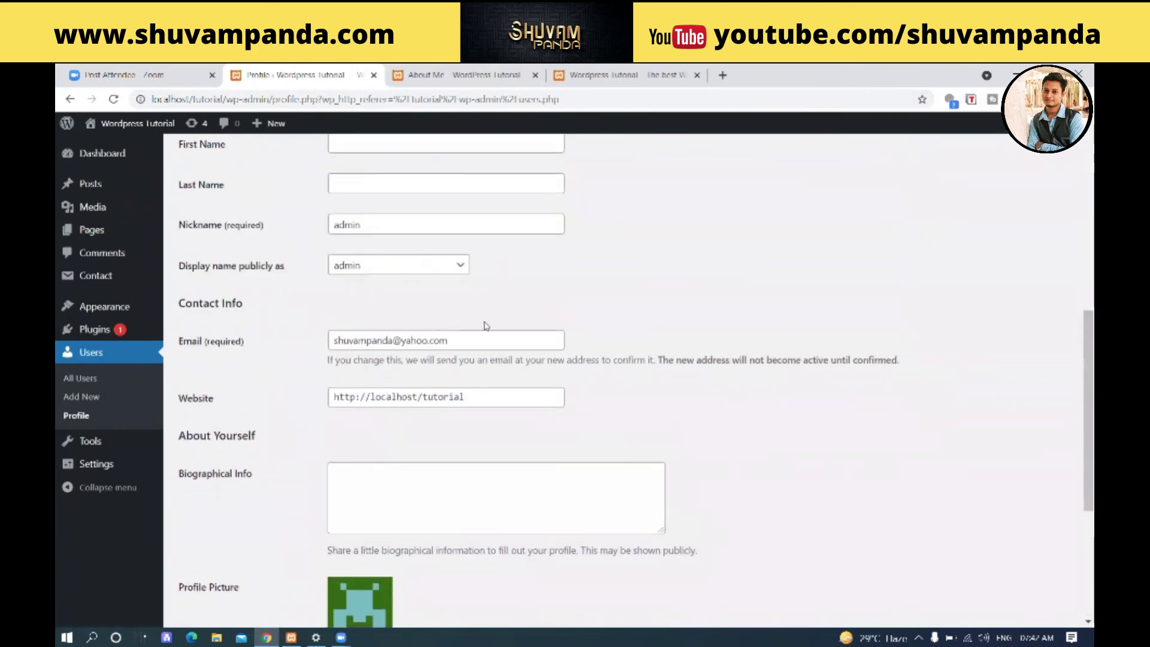
{"action": "scroll", "coordinate": [383, 386], "scroll_direction": "up", "scroll_amount": 3}
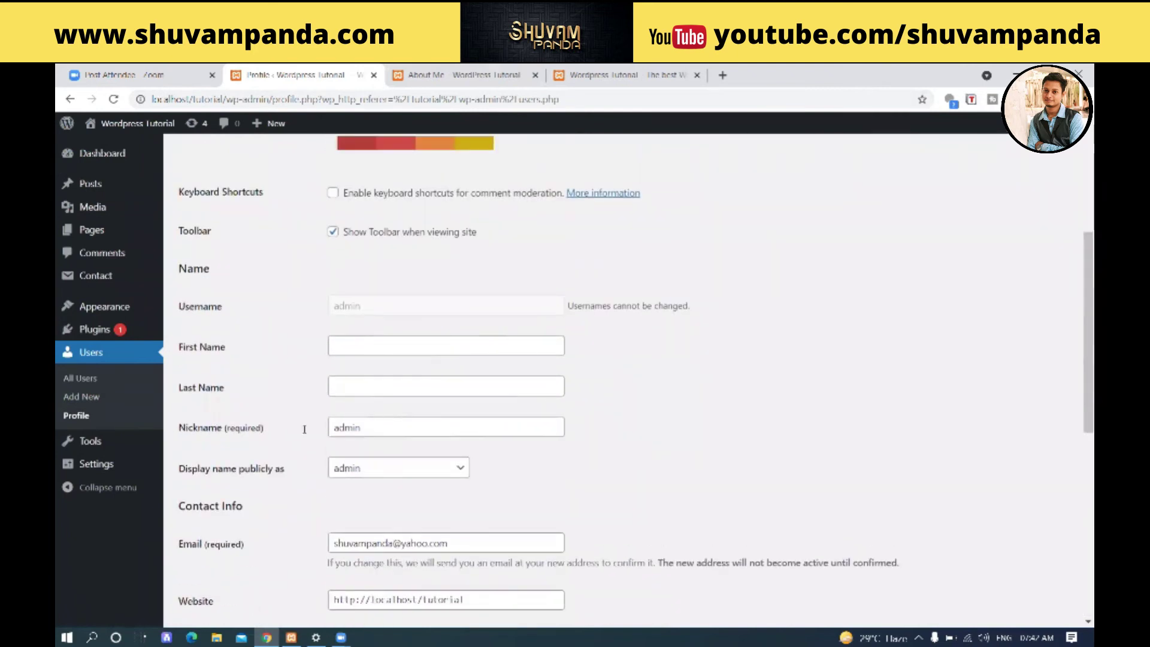
{"action": "scroll", "coordinate": [288, 409], "scroll_direction": "up", "scroll_amount": 3}
{"action": "scroll", "coordinate": [288, 409], "scroll_direction": "up", "scroll_amount": 2}
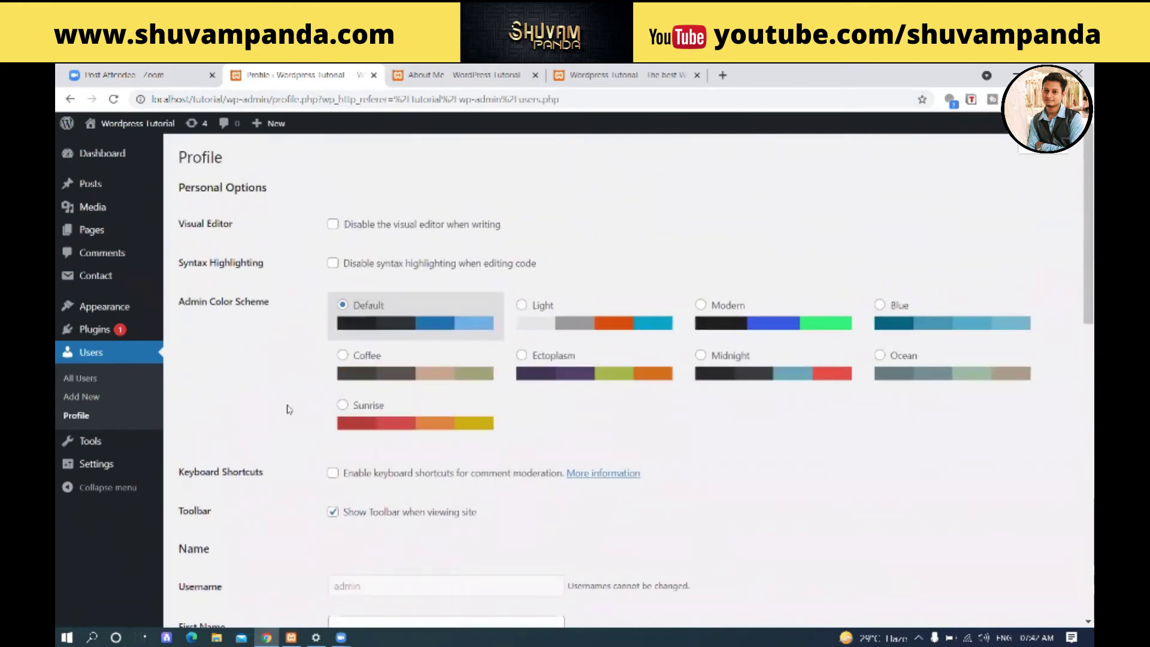
{"action": "left_click", "coordinate": [61, 384]}
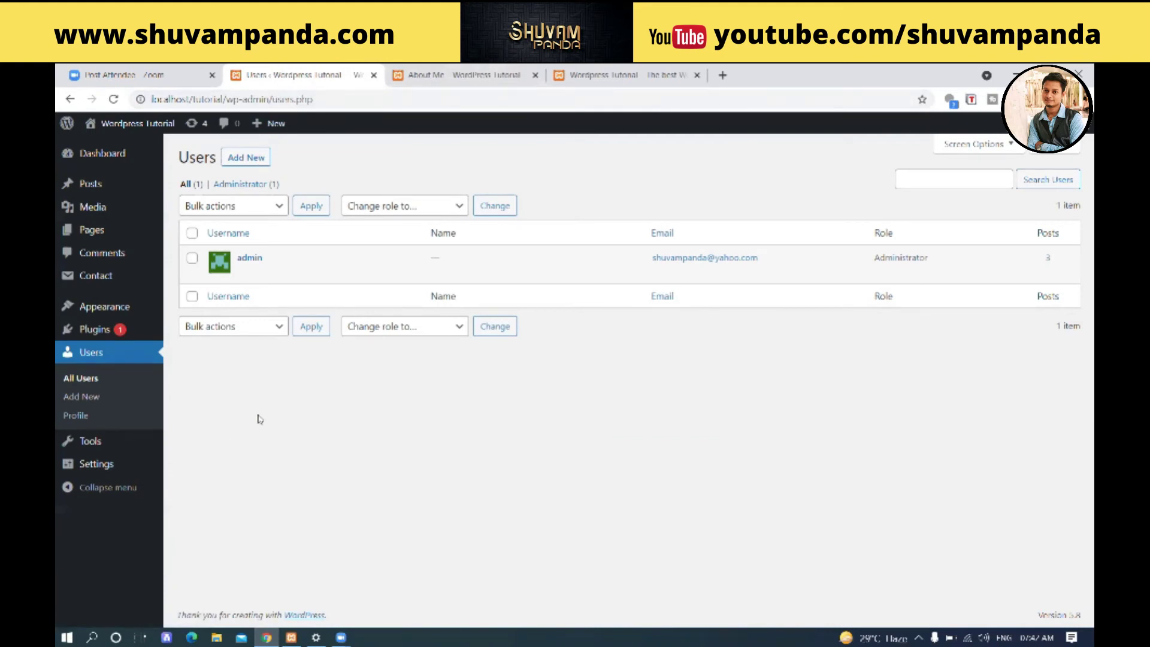
- Start a new user and fill in a saved username and the new user's e-mail address
{"action": "left_click", "coordinate": [245, 158]}
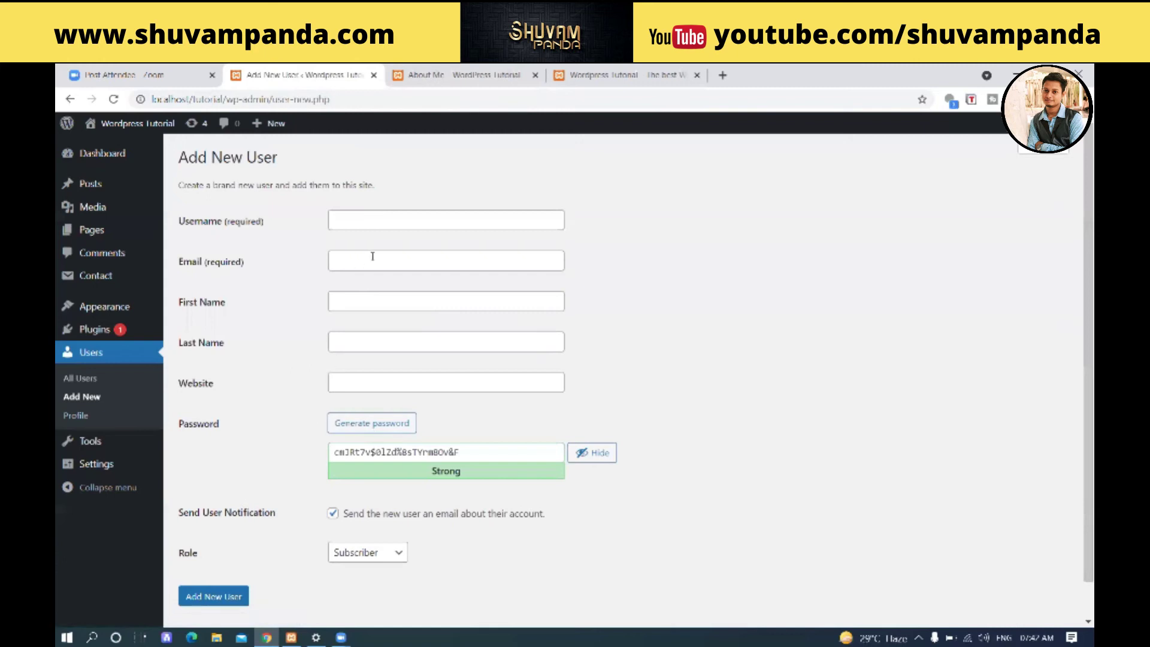
{"action": "left_click", "coordinate": [379, 216]}
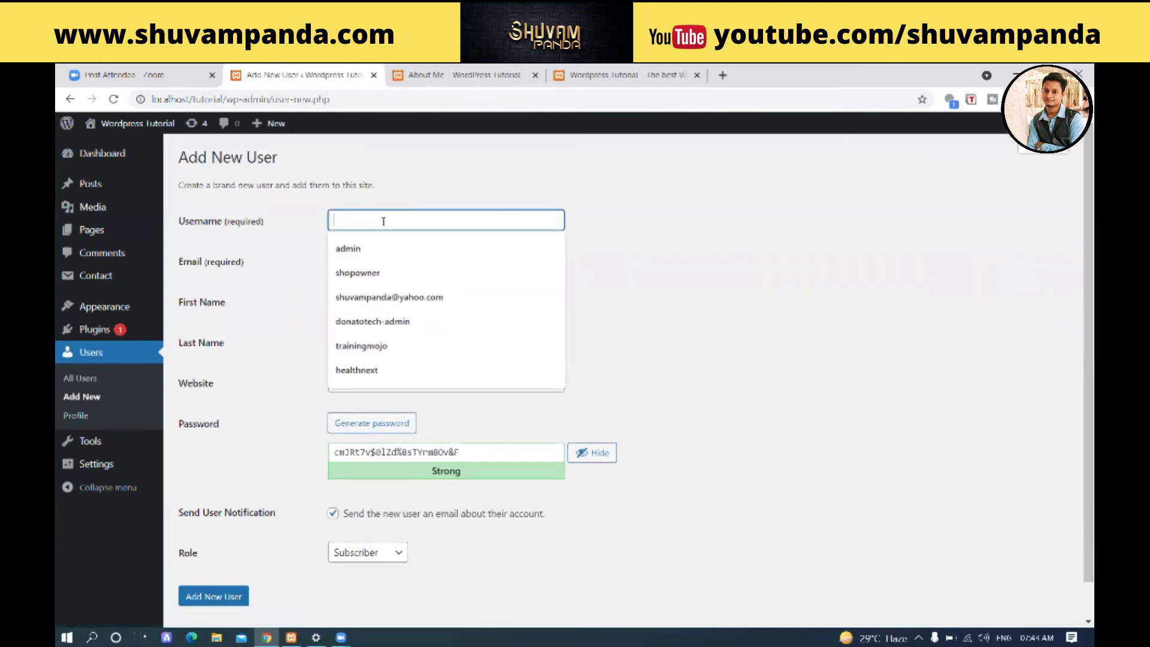
{"action": "left_click", "coordinate": [397, 370]}
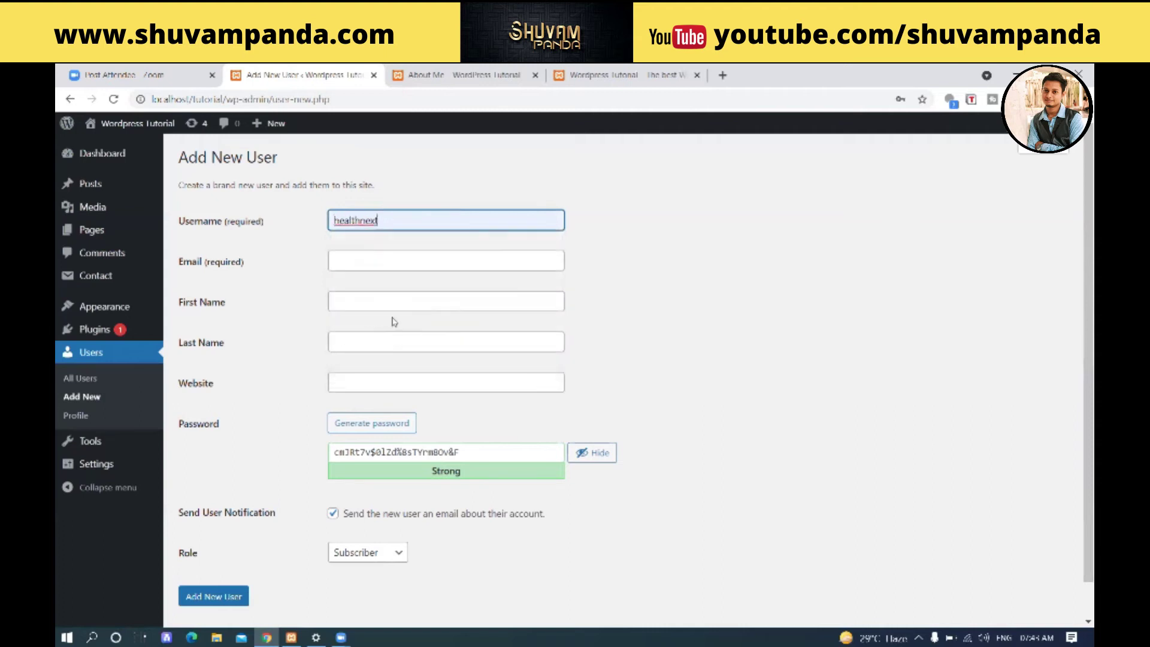
{"action": "left_click", "coordinate": [366, 263]}
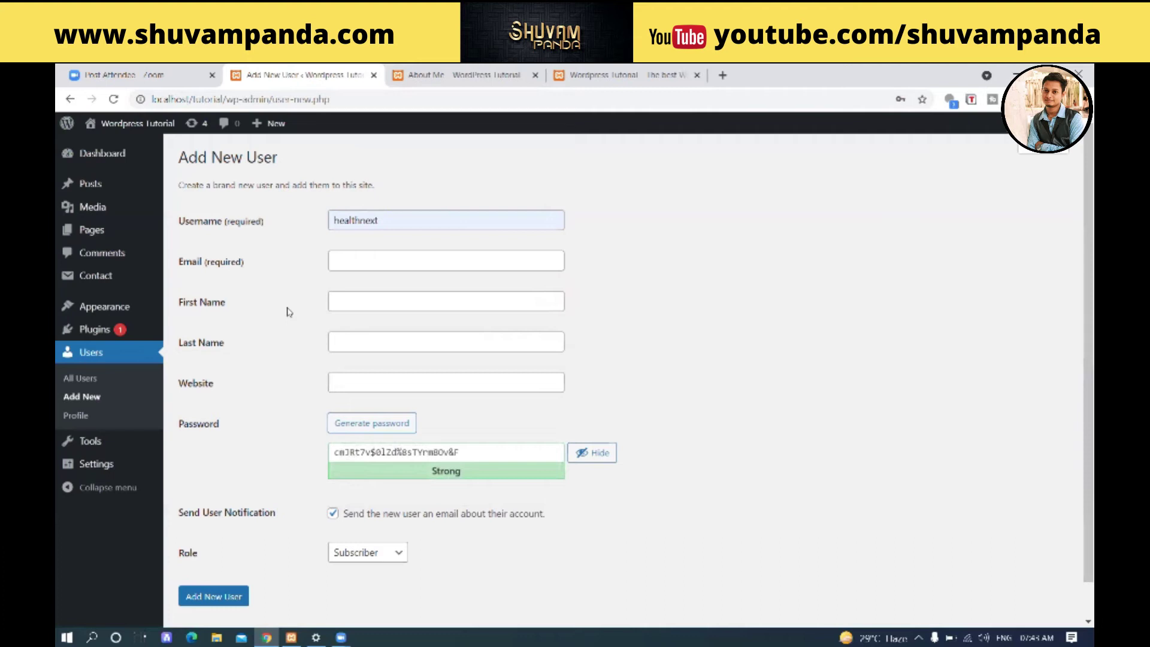
{"action": "left_click", "coordinate": [393, 262]}
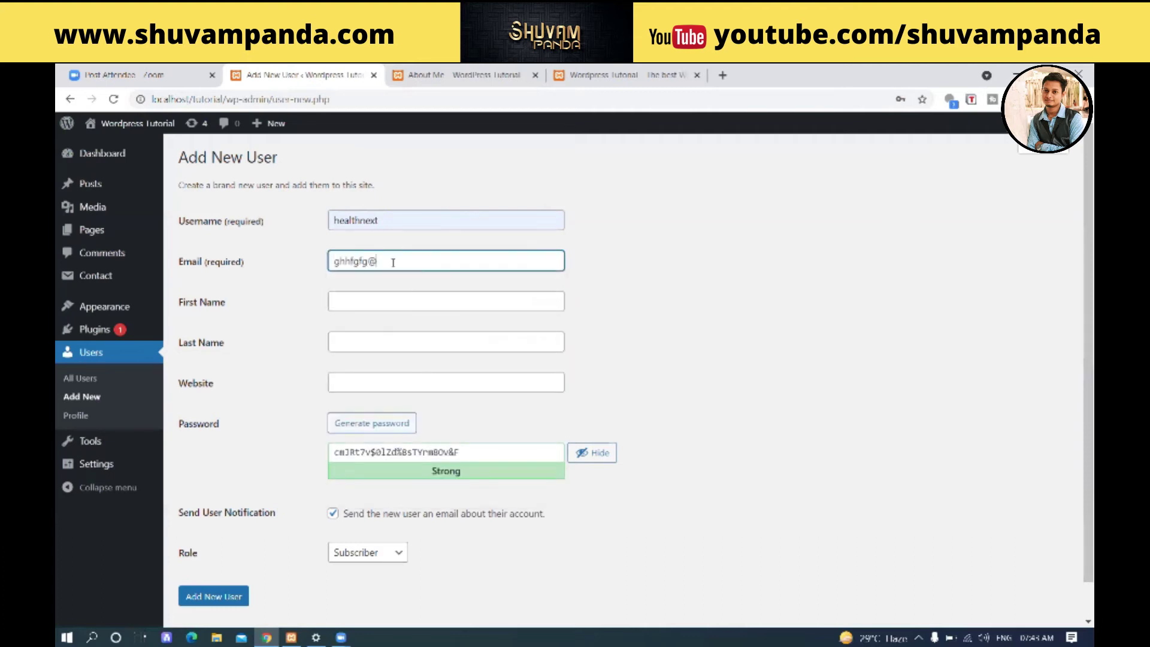
- Replace the generated password with a weak password and confirm using it
{"action": "triple_click", "coordinate": [467, 450]}
{"action": "mouse_move", "coordinate": [142, 466]}
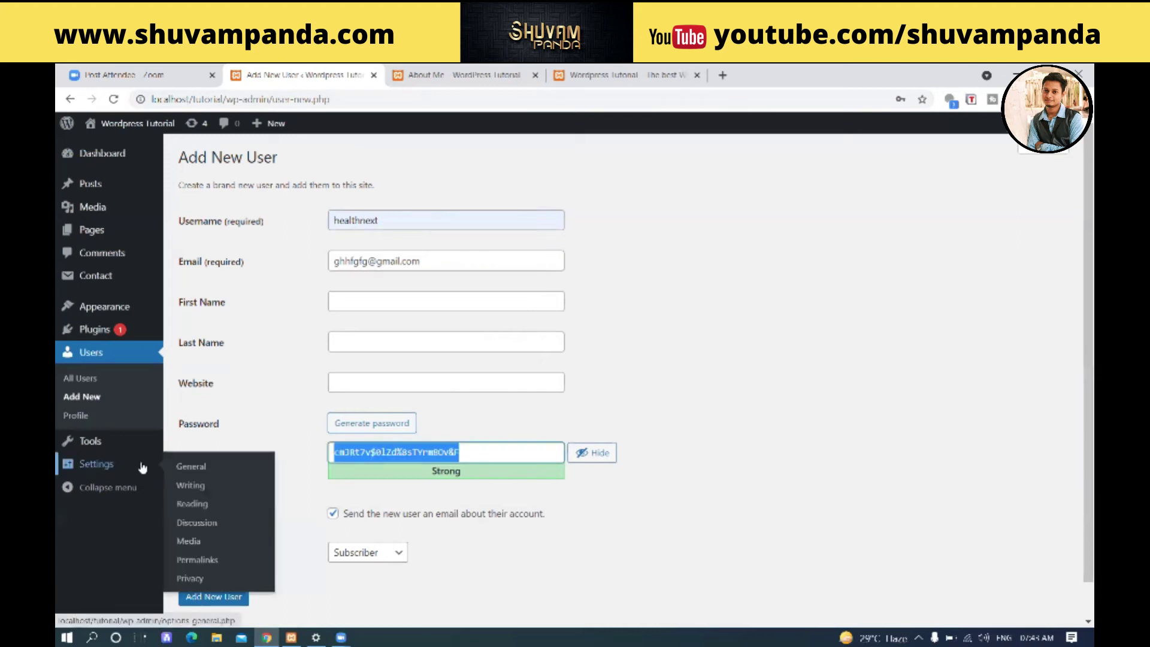
{"action": "type", "text": "admin"}
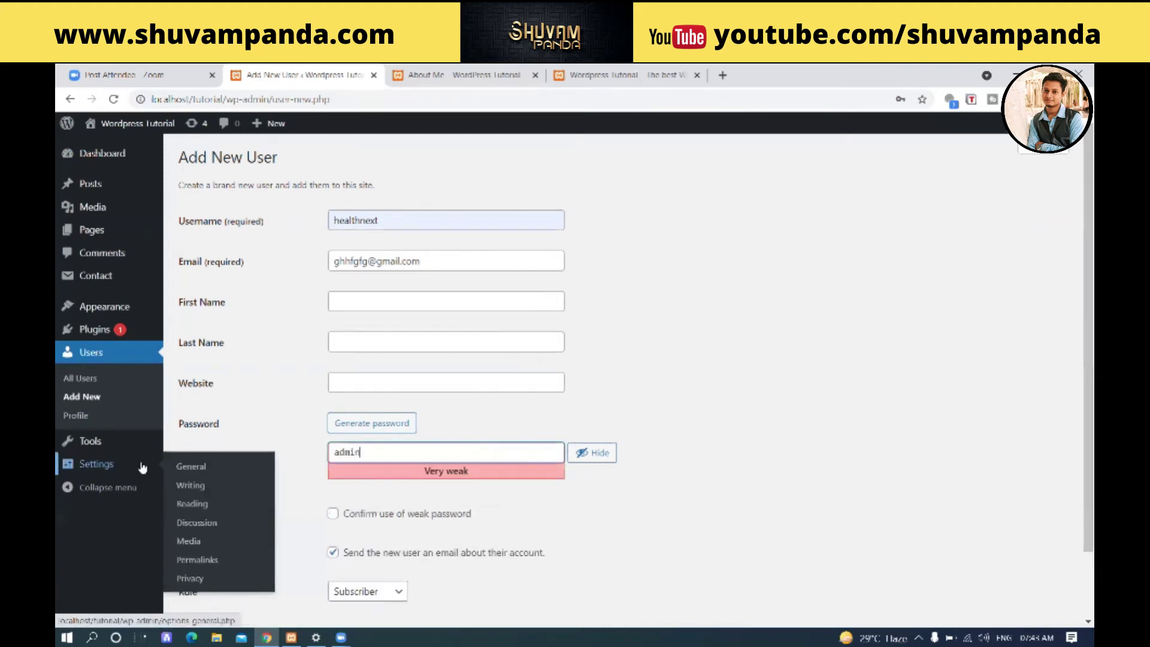
{"action": "left_click", "coordinate": [311, 341]}
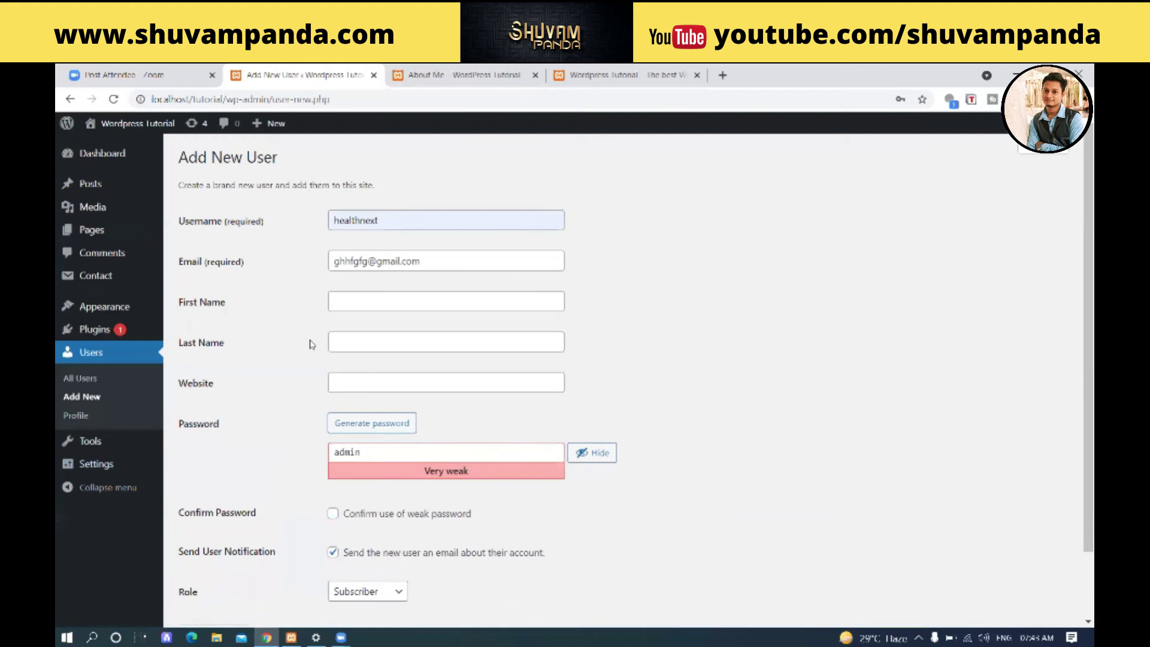
{"action": "left_click_drag", "start_coordinate": [378, 220], "coordinate": [300, 240]}
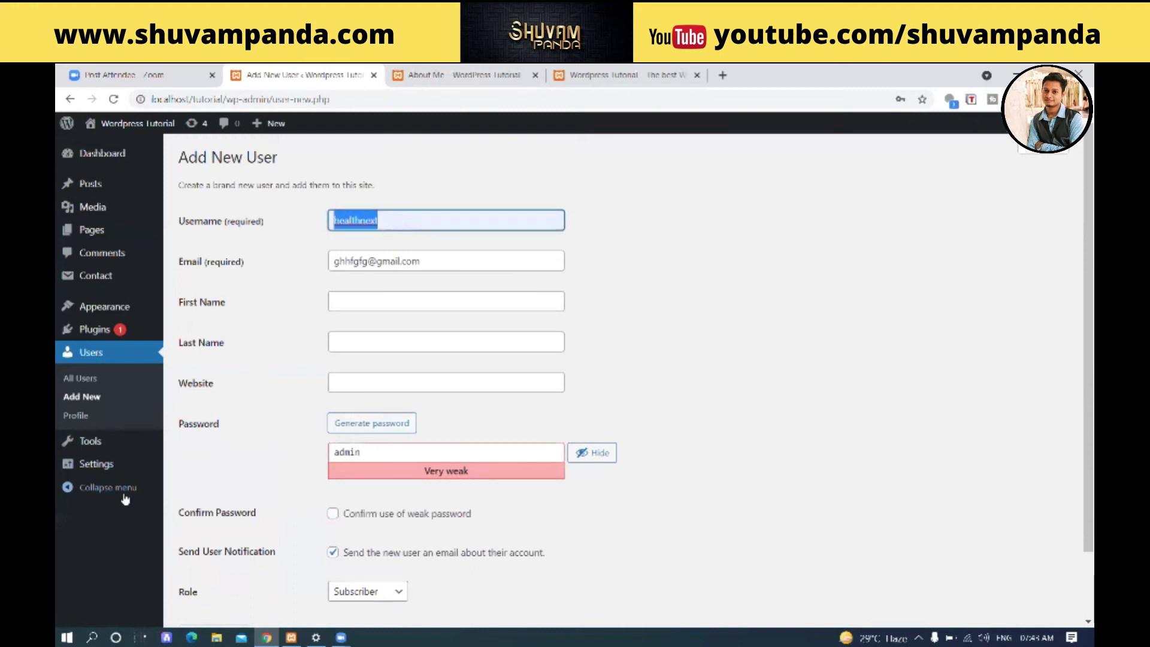
{"action": "left_click", "coordinate": [333, 513]}
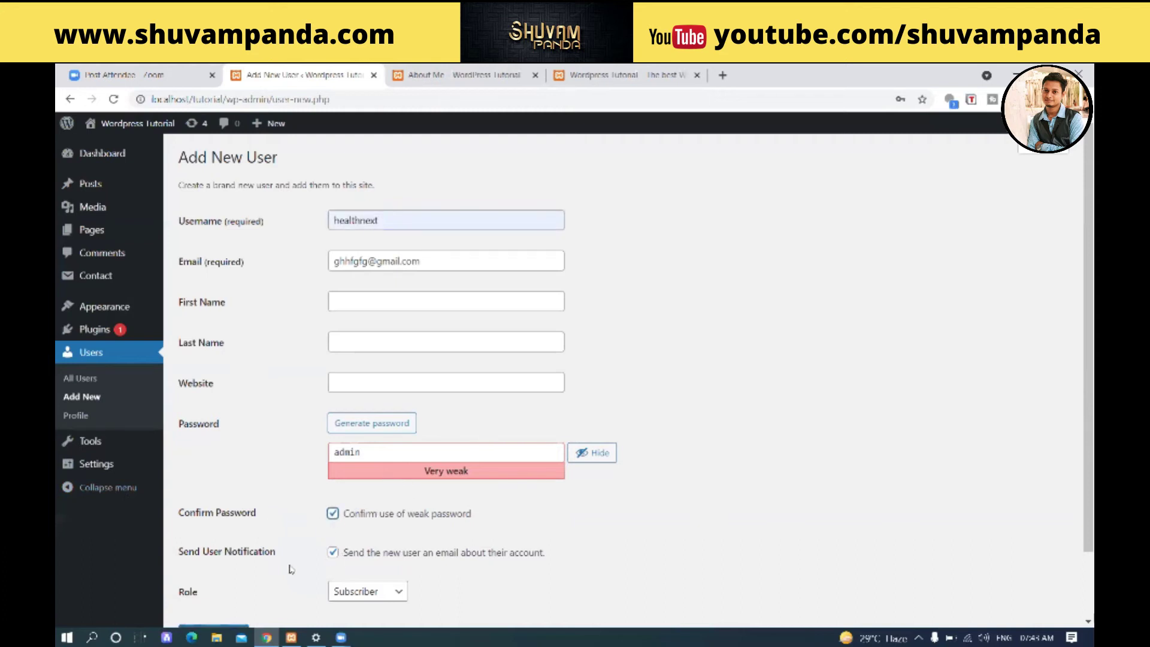
{"action": "scroll", "coordinate": [277, 562], "scroll_direction": "down", "scroll_amount": 2}
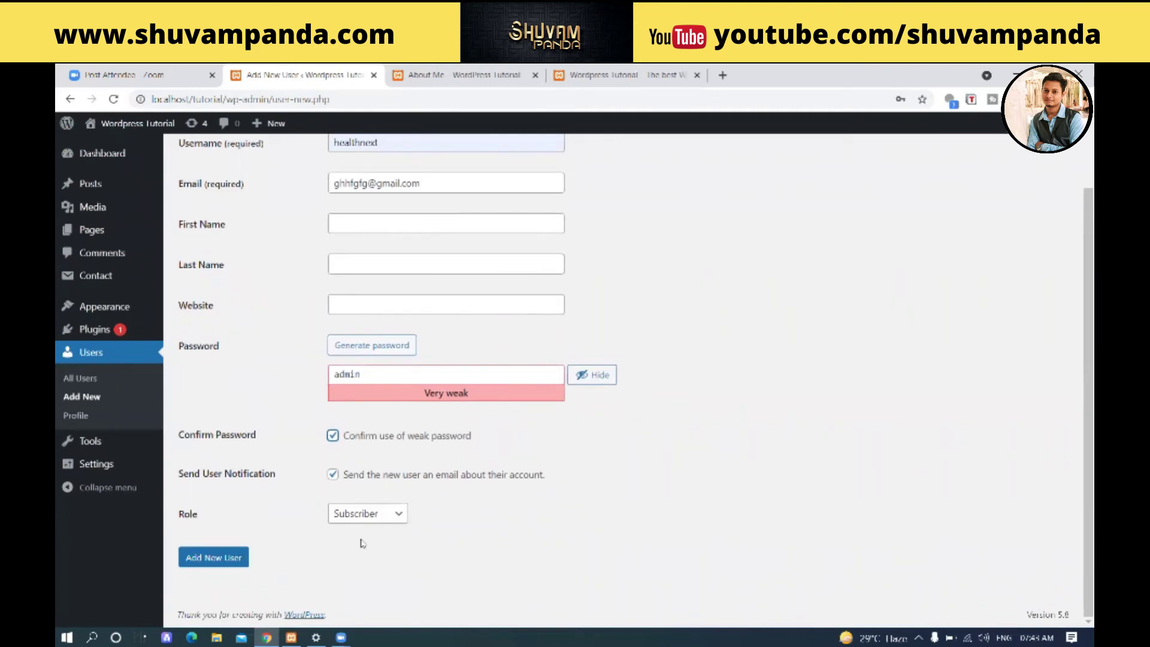
- Highlight the e-mail and new-user notification fields, then open the Role dropdown
{"action": "left_click", "coordinate": [429, 187]}
{"action": "left_click_drag", "start_coordinate": [429, 187], "coordinate": [211, 223]}
{"action": "left_click_drag", "start_coordinate": [195, 475], "coordinate": [575, 473]}
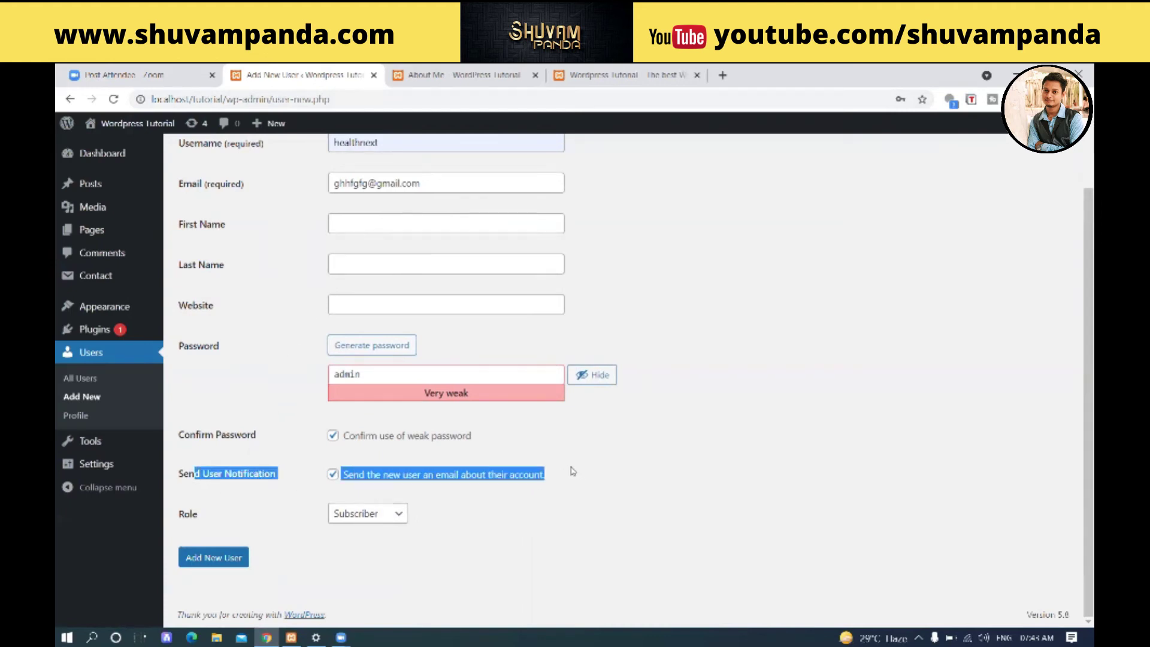
{"action": "left_click", "coordinate": [570, 468]}
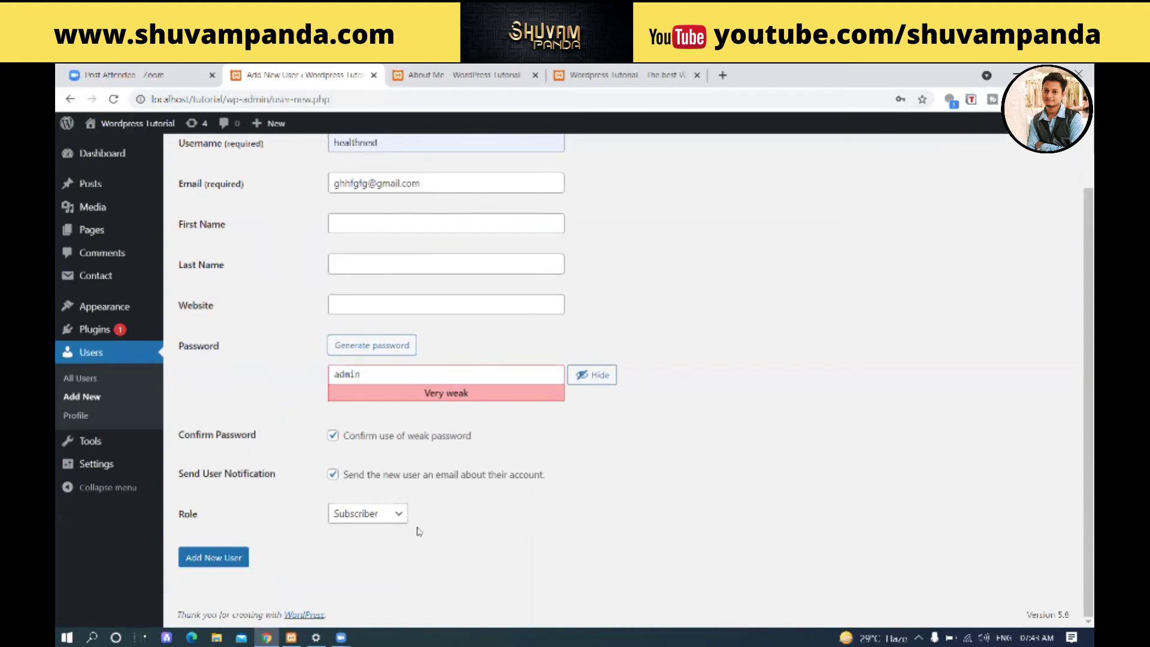
{"action": "left_click", "coordinate": [364, 520]}
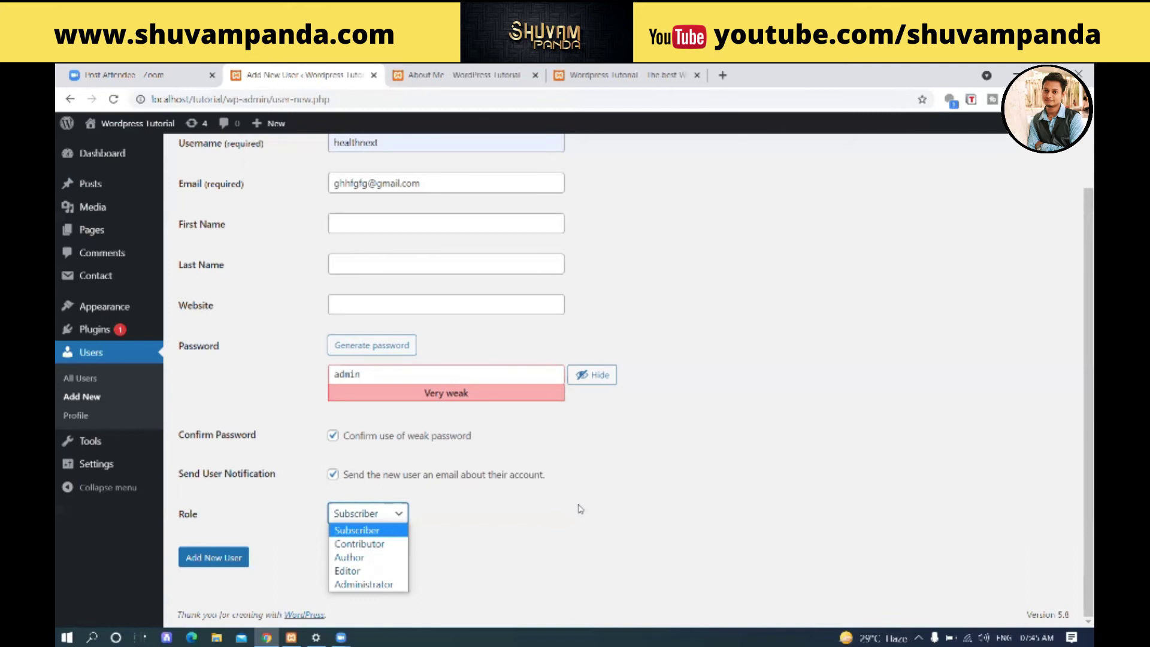
- Arrow past Contributor and Author to set the new user's role to Editor
{"action": "key", "text": "Down"}
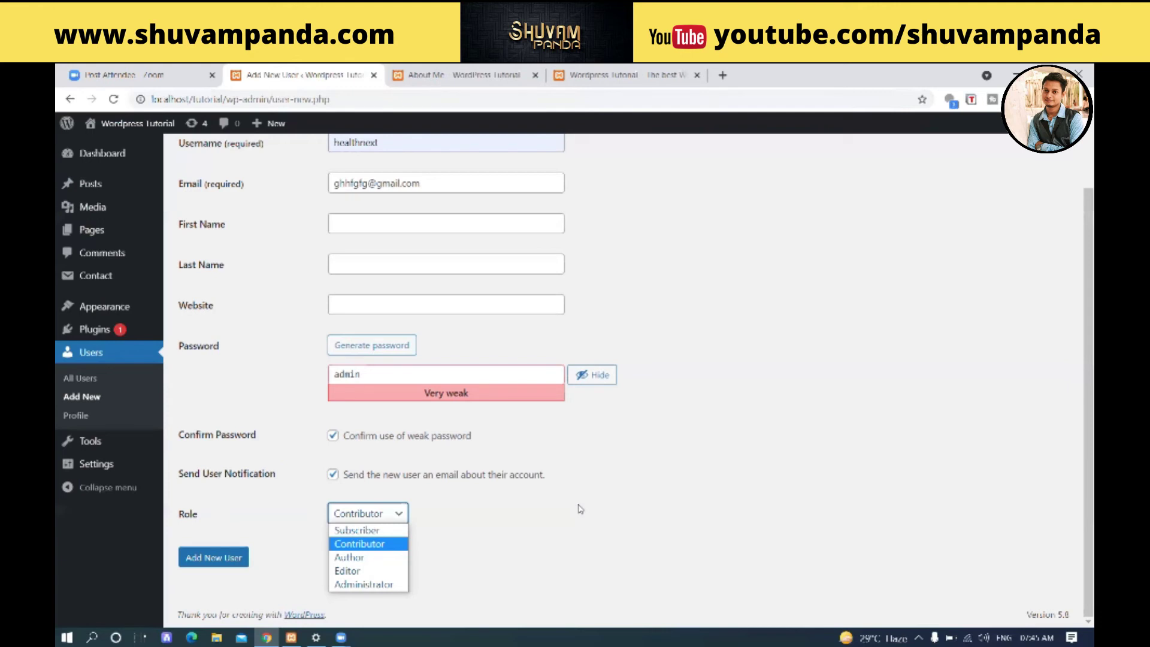
{"action": "key", "text": "Down"}
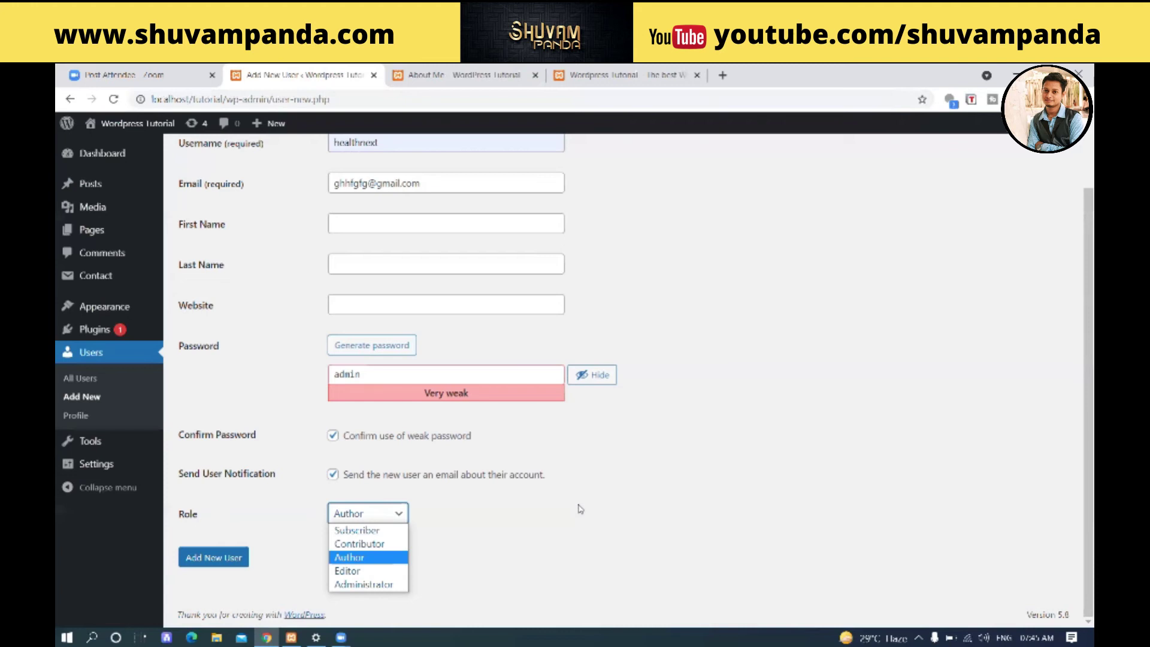
{"action": "key", "text": "Down"}
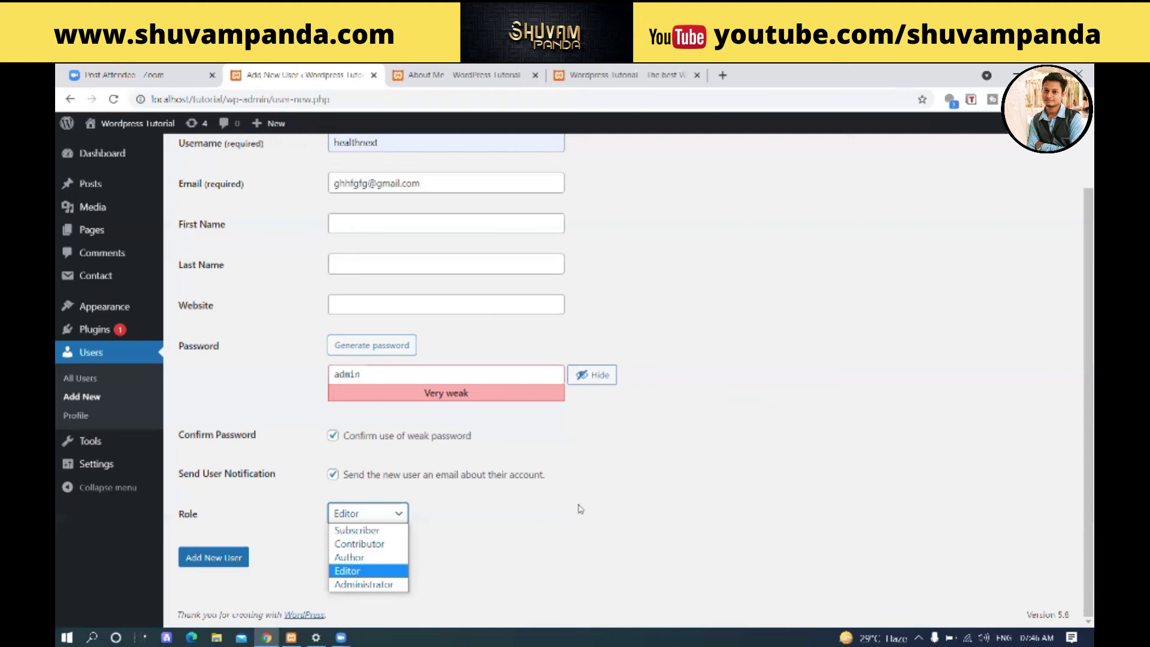
- Try Administrator as the role, then reopen the role list and pick Contributor
{"action": "key", "text": "Down"}
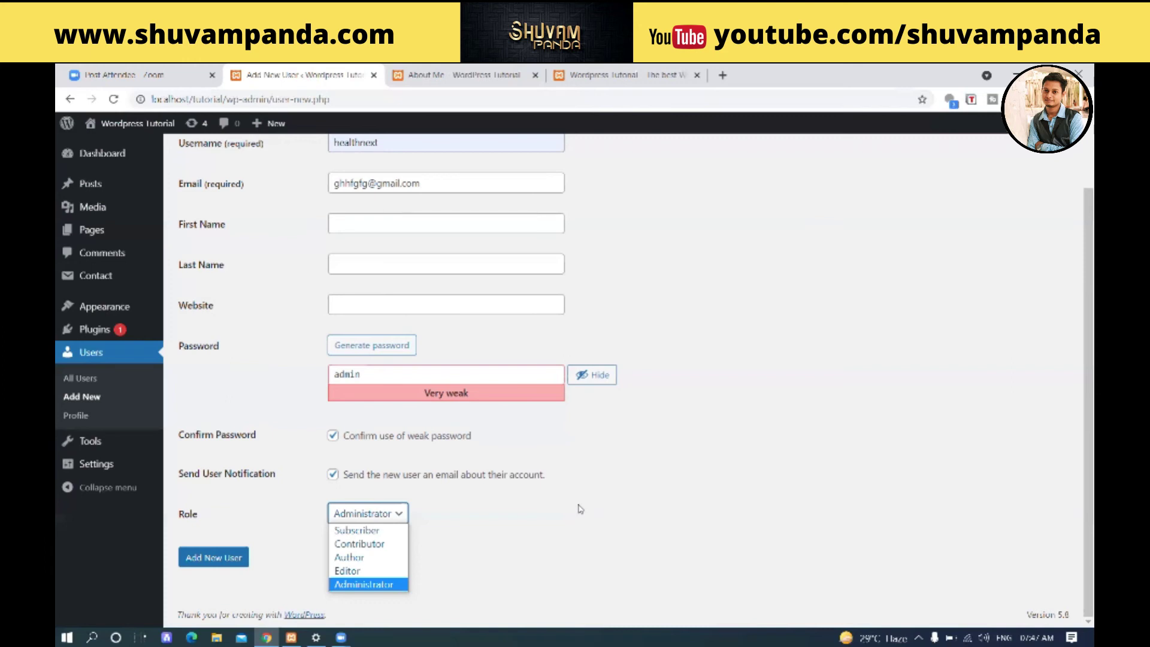
{"action": "left_click", "coordinate": [579, 508]}
{"action": "scroll", "coordinate": [566, 524], "scroll_direction": "up", "scroll_amount": 1}
{"action": "scroll", "coordinate": [279, 584], "scroll_direction": "down", "scroll_amount": 1}
{"action": "left_click", "coordinate": [385, 512]}
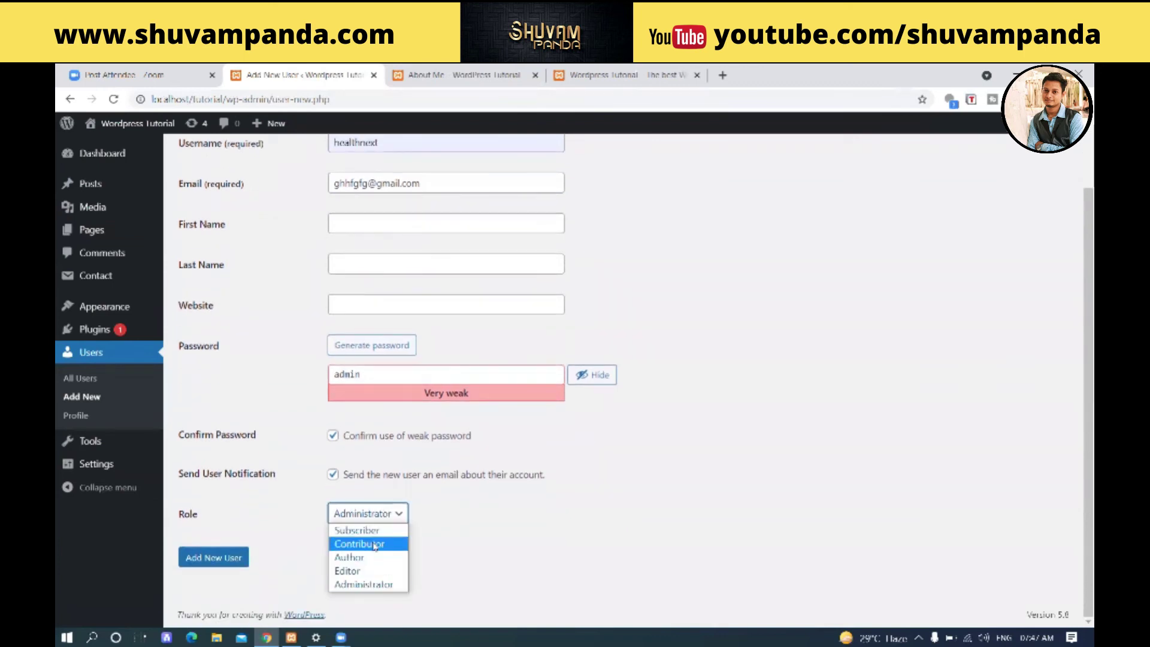
{"action": "left_click", "coordinate": [365, 542]}
- Submit the form so the new Contributor appears beside admin in the Users list
{"action": "left_click", "coordinate": [235, 557]}
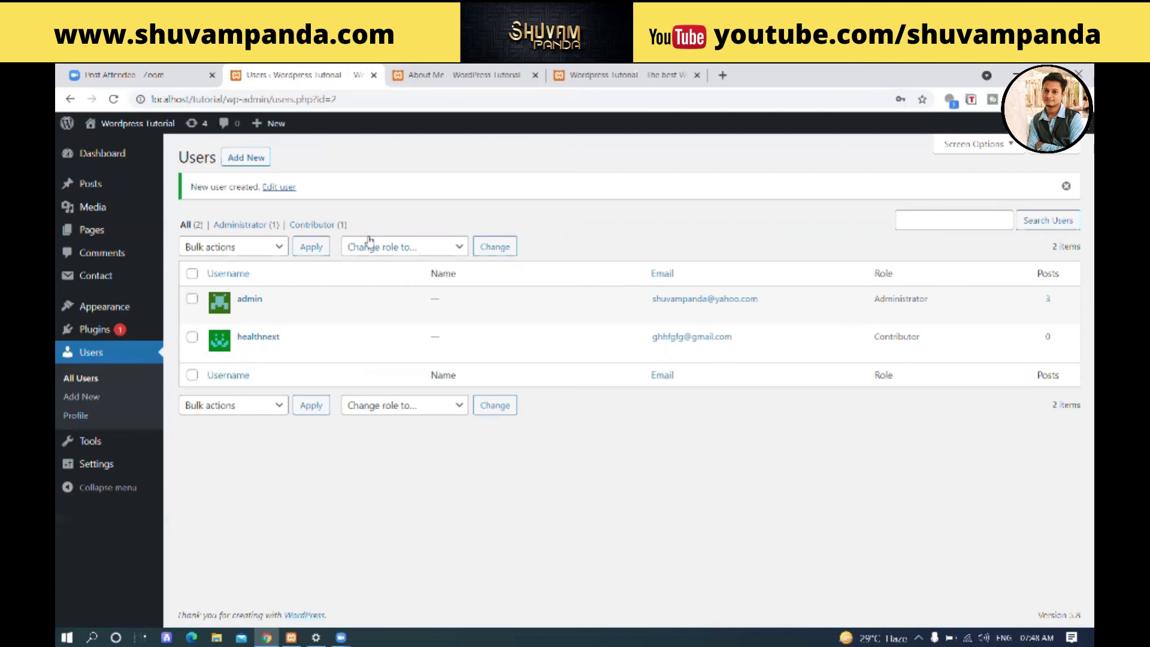
{"action": "mouse_move", "coordinate": [244, 361]}
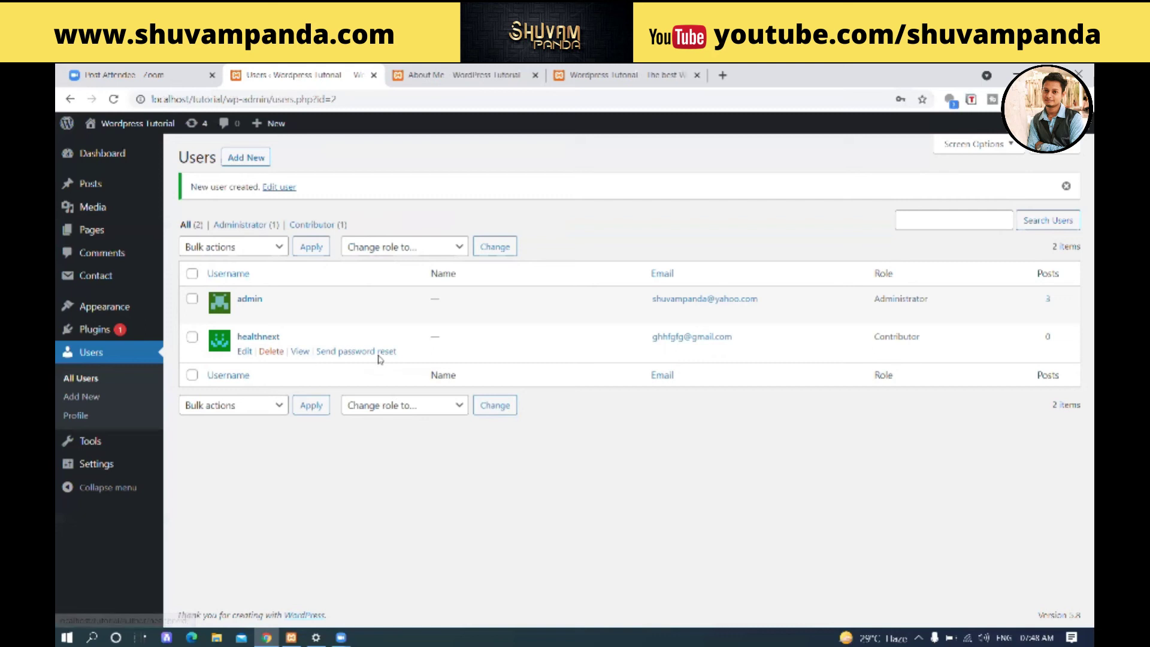
- Delete the new Contributor user and confirm the deletion
{"action": "left_click", "coordinate": [272, 352]}
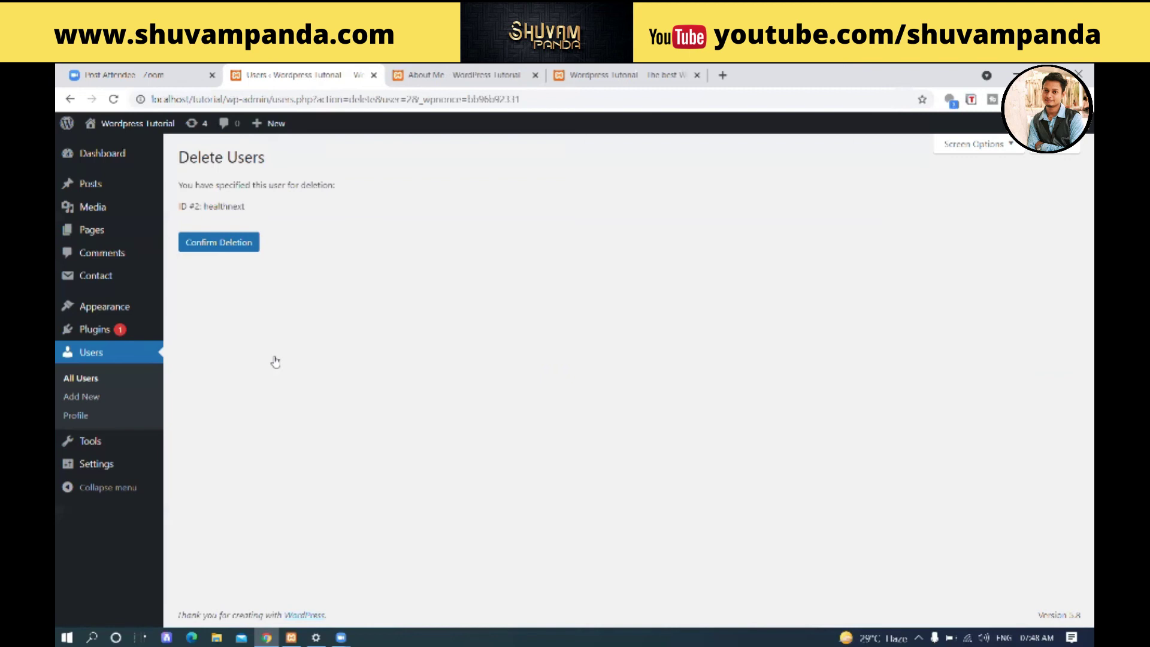
{"action": "left_click", "coordinate": [206, 247]}
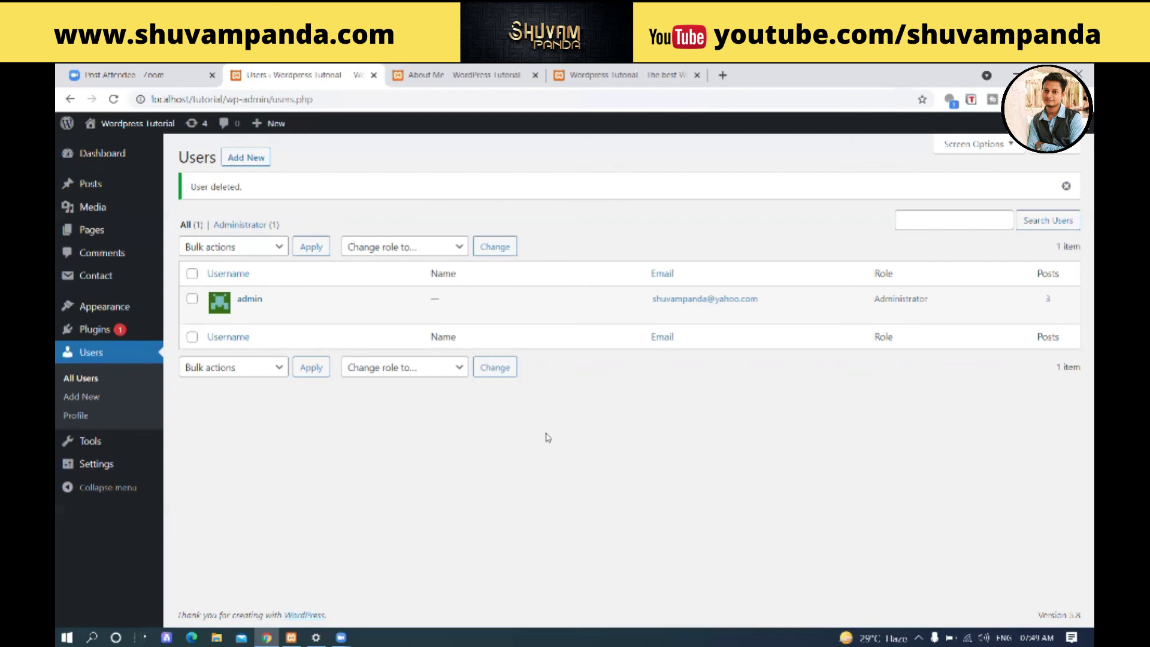
{"action": "mouse_move", "coordinate": [123, 313]}
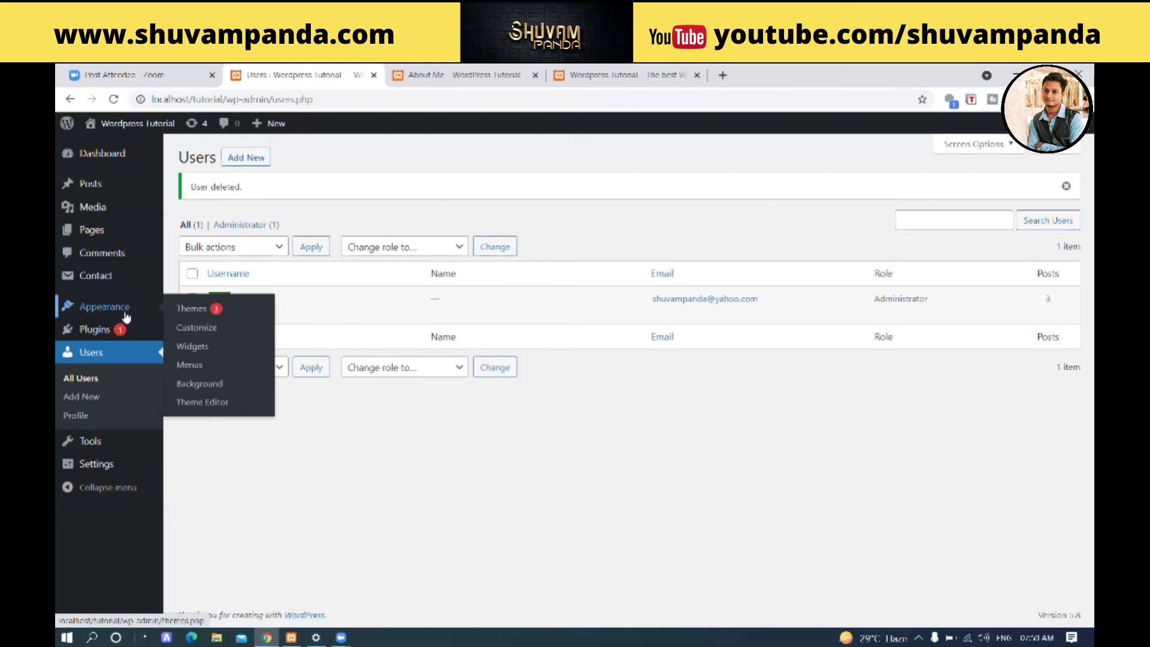
- Open Appearance > Themes and update Twenty Nineteen to its newest version
{"action": "left_click", "coordinate": [191, 312]}
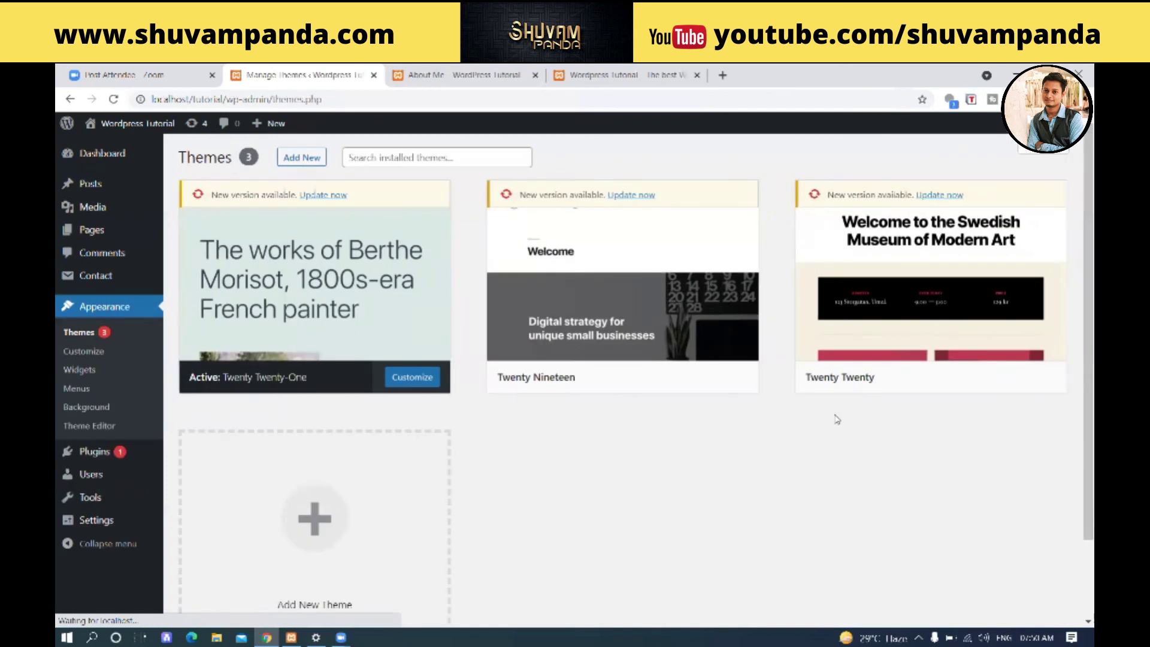
{"action": "mouse_move", "coordinate": [713, 370]}
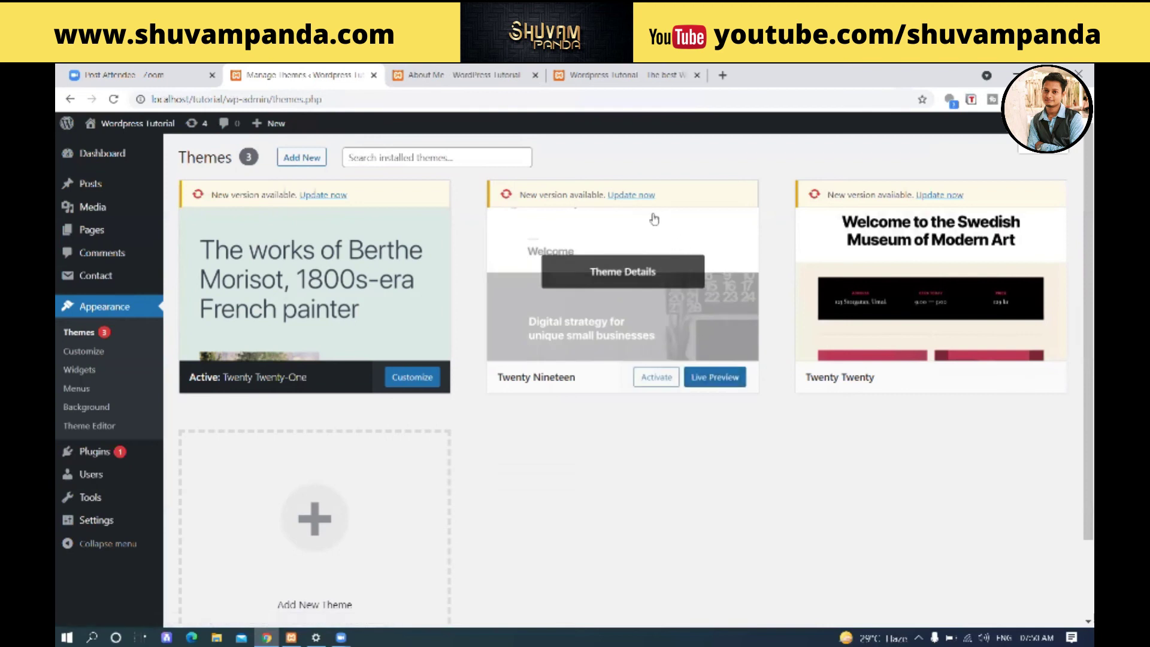
{"action": "left_click", "coordinate": [647, 195]}
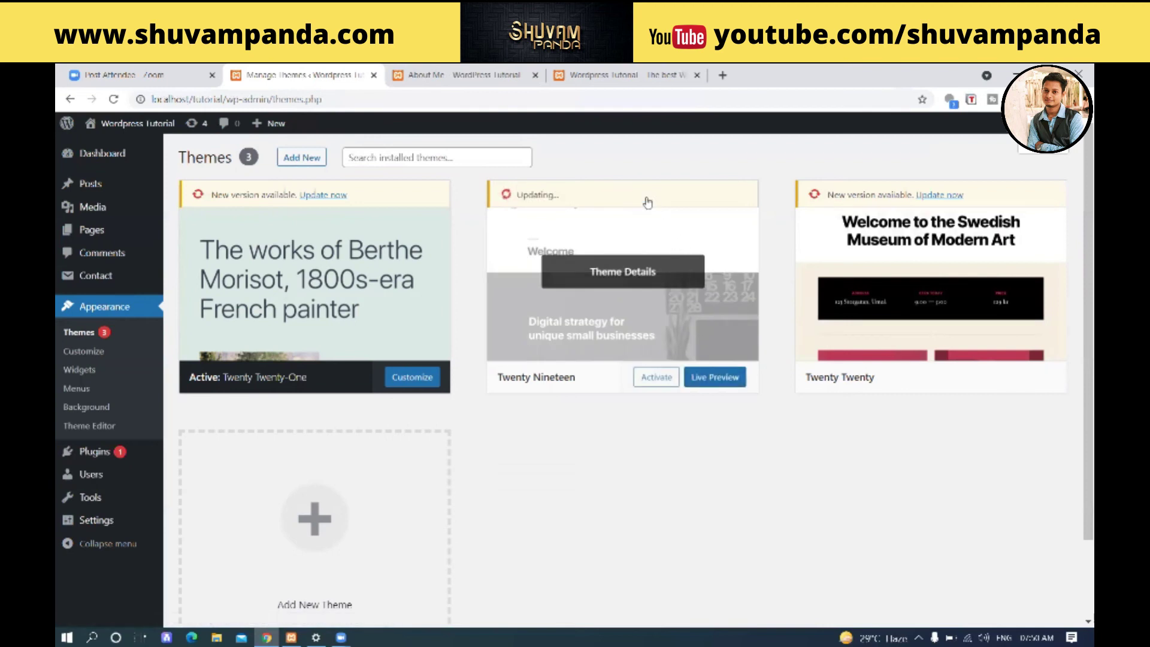
- Glance at the About Me page tab, then return to the installed themes page
{"action": "left_click", "coordinate": [443, 75]}
{"action": "scroll", "coordinate": [443, 287], "scroll_direction": "up", "scroll_amount": 2}
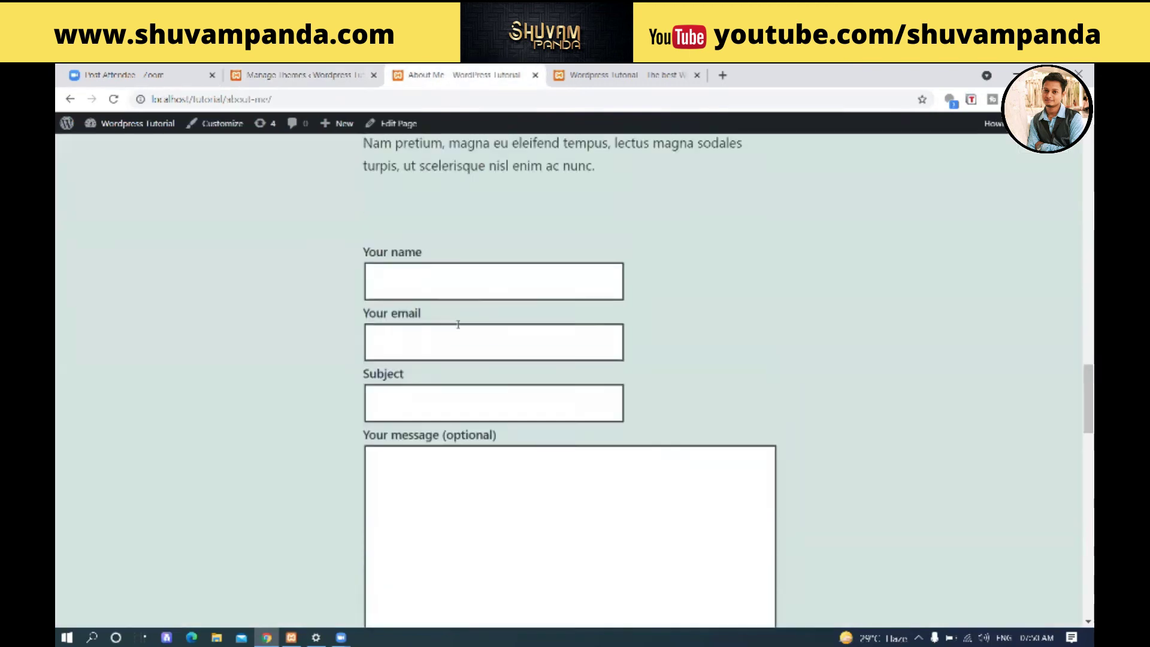
{"action": "scroll", "coordinate": [458, 324], "scroll_direction": "up", "scroll_amount": 15}
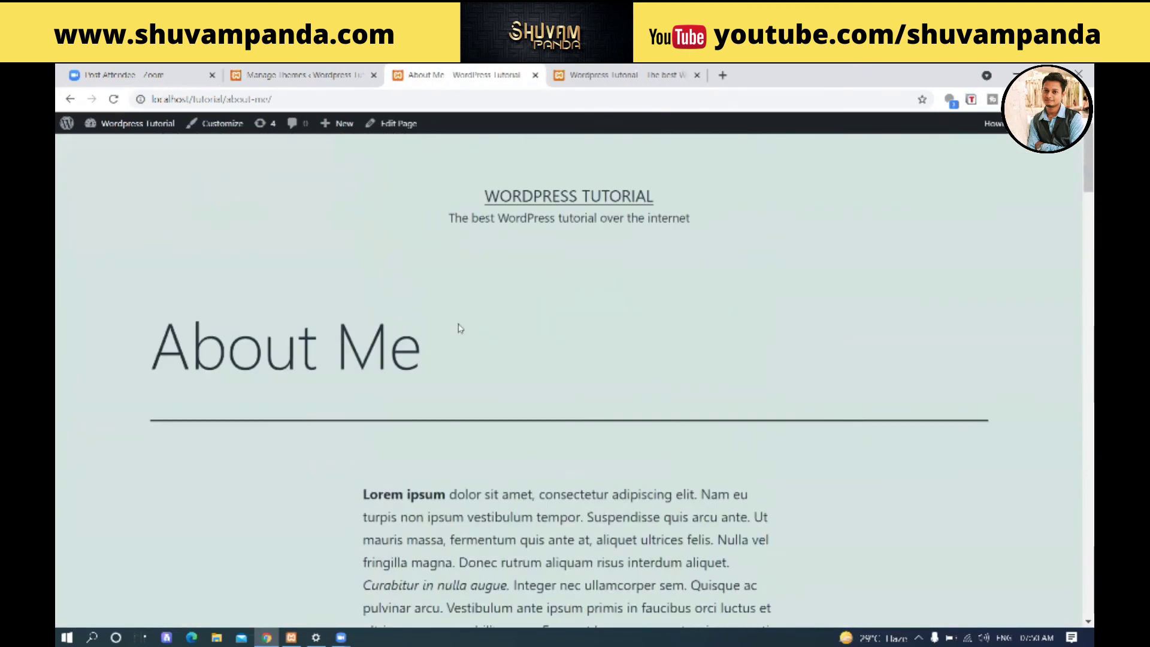
{"action": "left_click", "coordinate": [279, 73]}
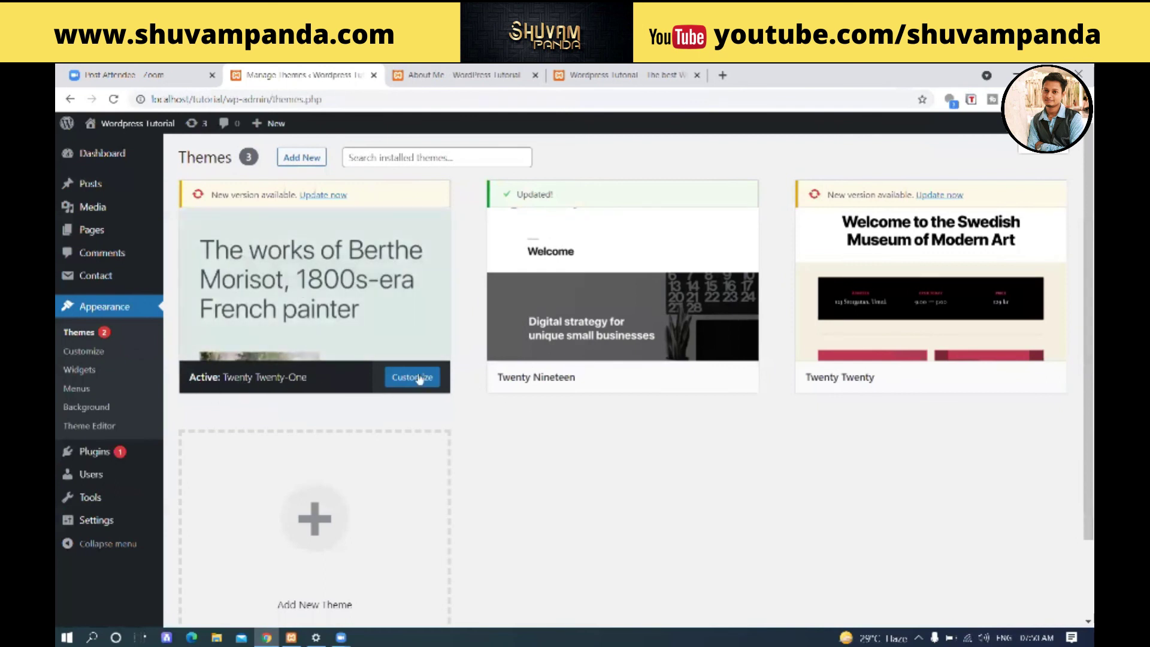
{"action": "mouse_move", "coordinate": [583, 333]}
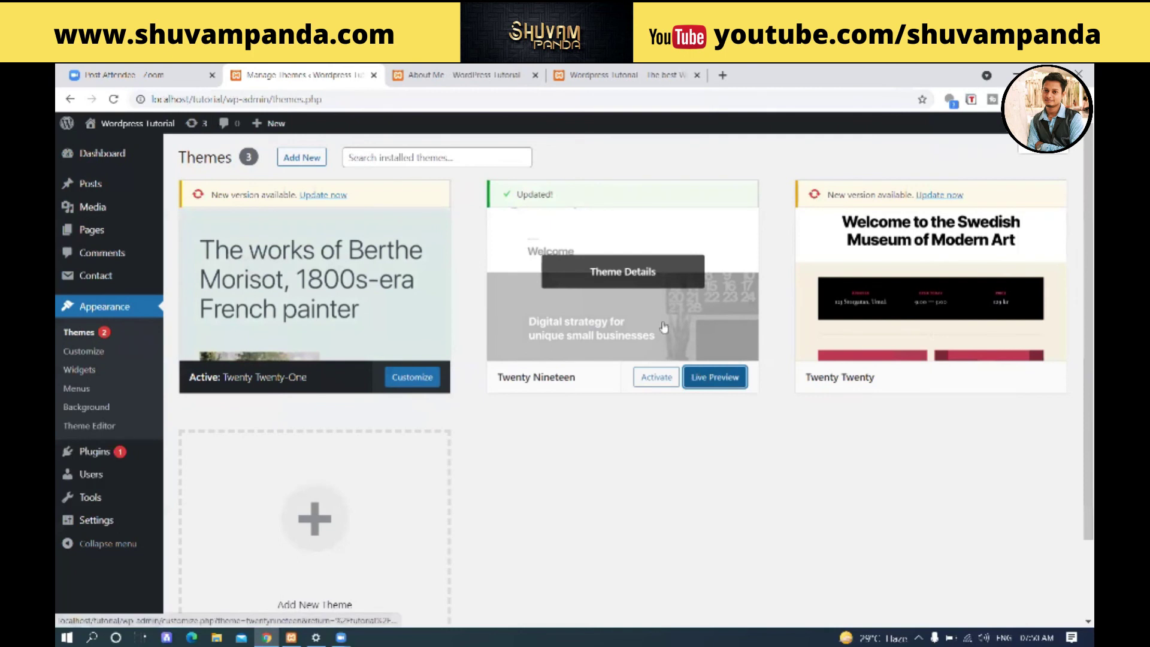
- Activate Twenty Nineteen and reload the About Me page to view its new design
{"action": "left_click", "coordinate": [658, 378]}
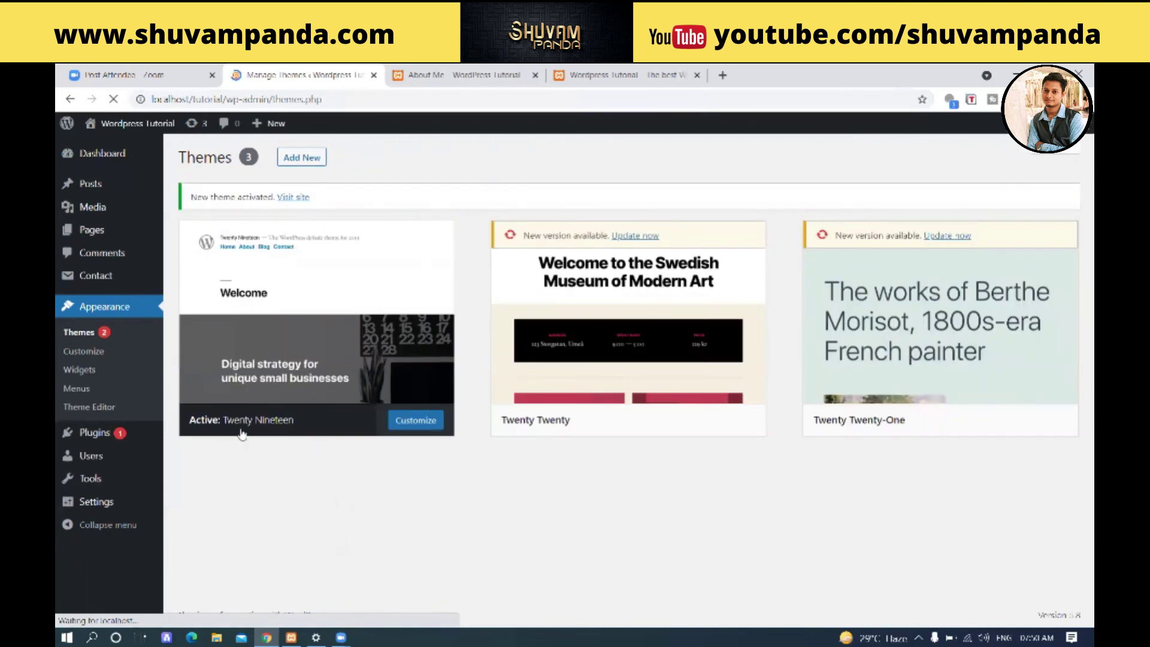
{"action": "left_click", "coordinate": [455, 74]}
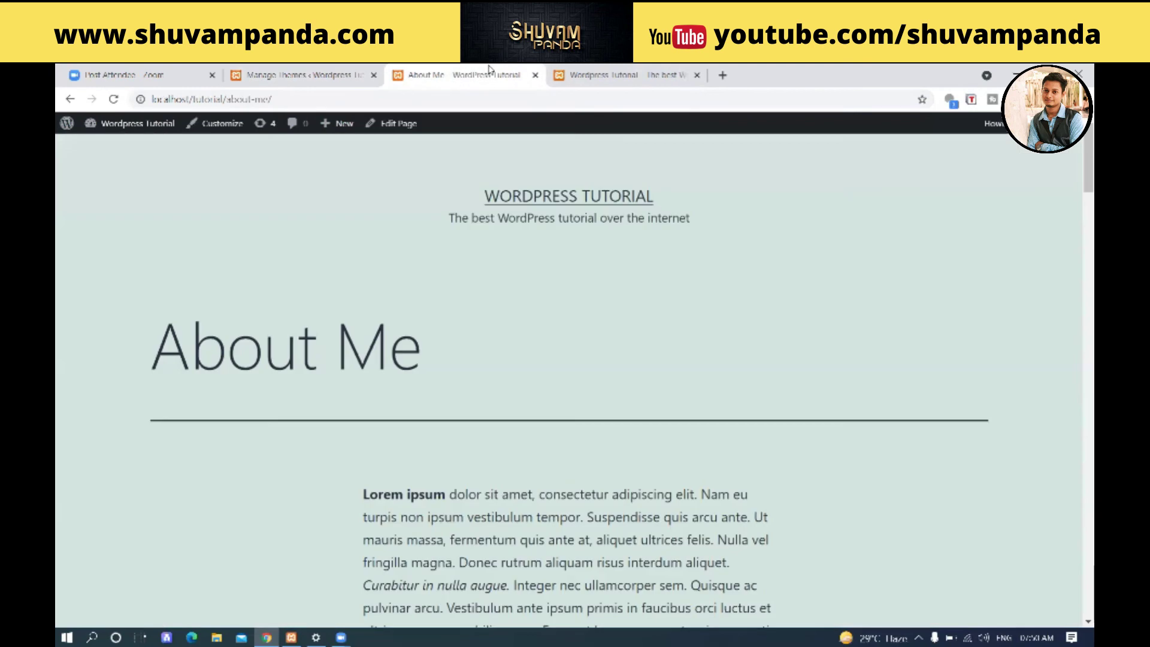
{"action": "left_click", "coordinate": [114, 99]}
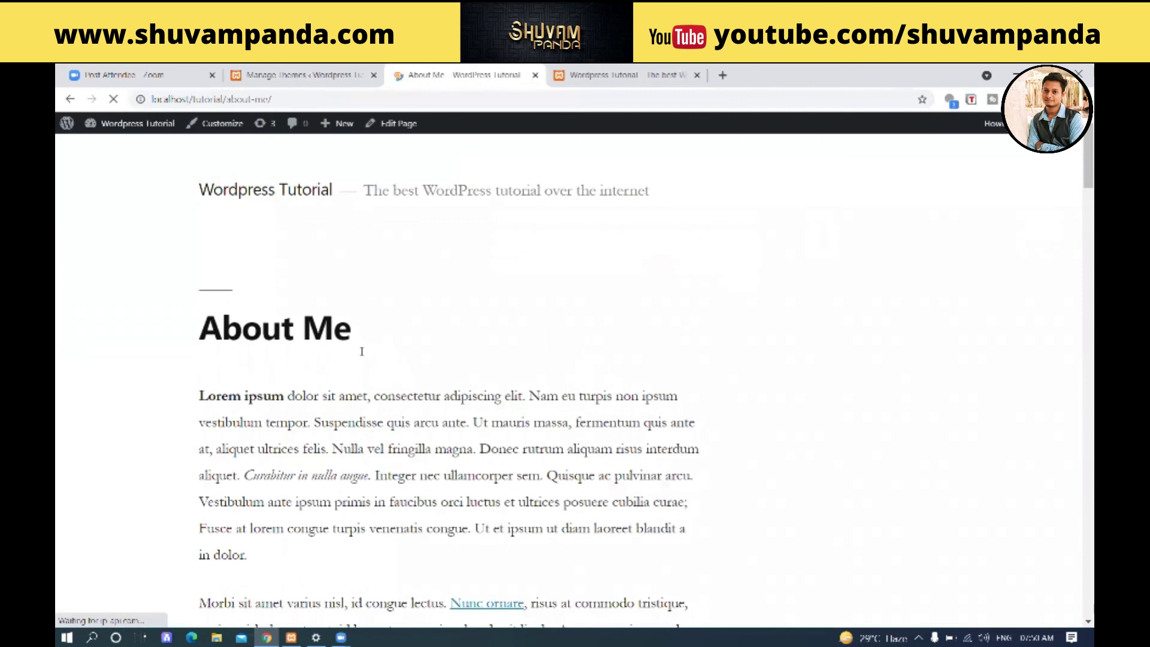
{"action": "scroll", "coordinate": [361, 351], "scroll_direction": "down", "scroll_amount": 1}
{"action": "scroll", "coordinate": [361, 352], "scroll_direction": "down", "scroll_amount": 4}
{"action": "scroll", "coordinate": [368, 355], "scroll_direction": "up", "scroll_amount": 5}
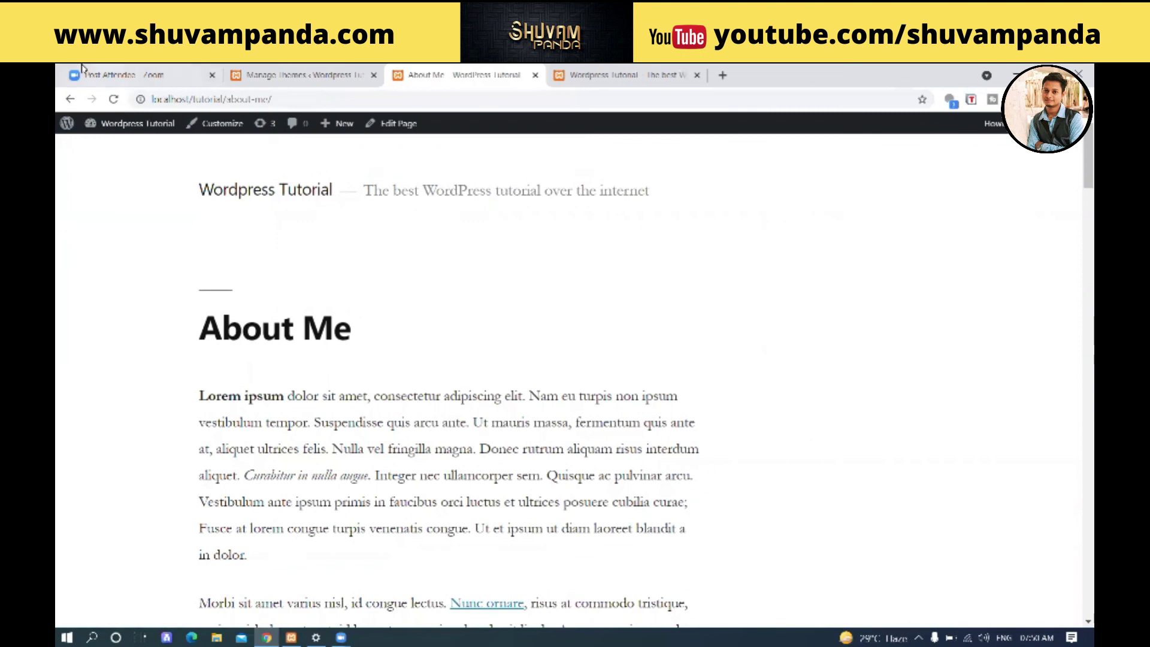
- Back on Manage Themes, update Twenty Twenty and bring up link options for its Live Preview
{"action": "left_click", "coordinate": [299, 75]}
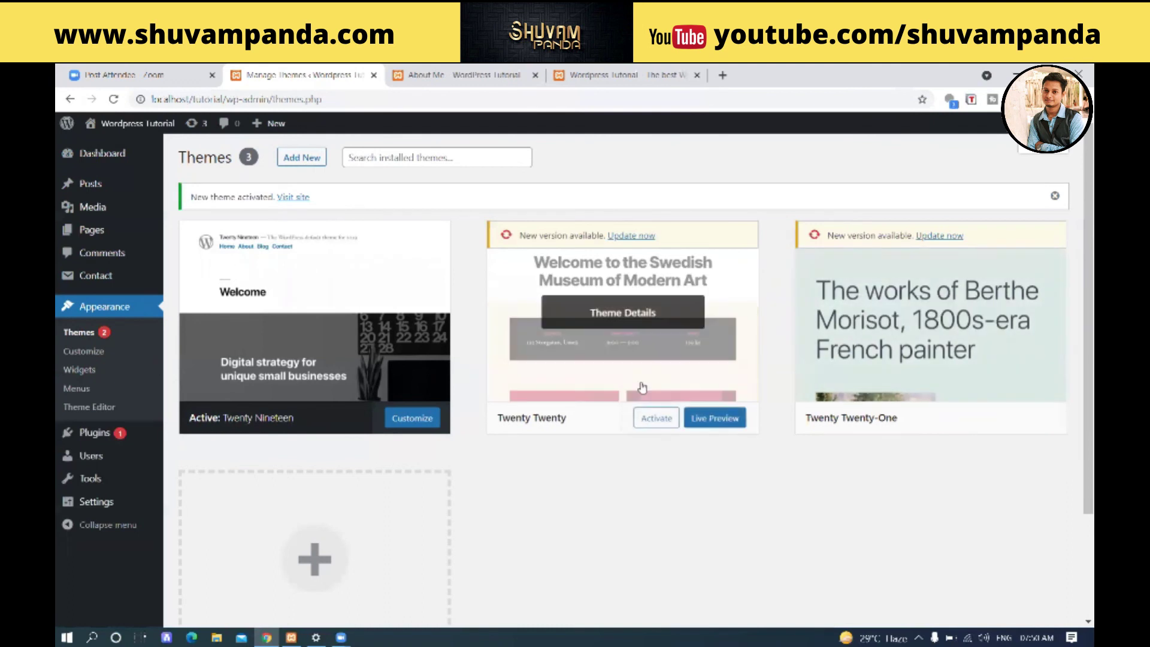
{"action": "left_click", "coordinate": [638, 236]}
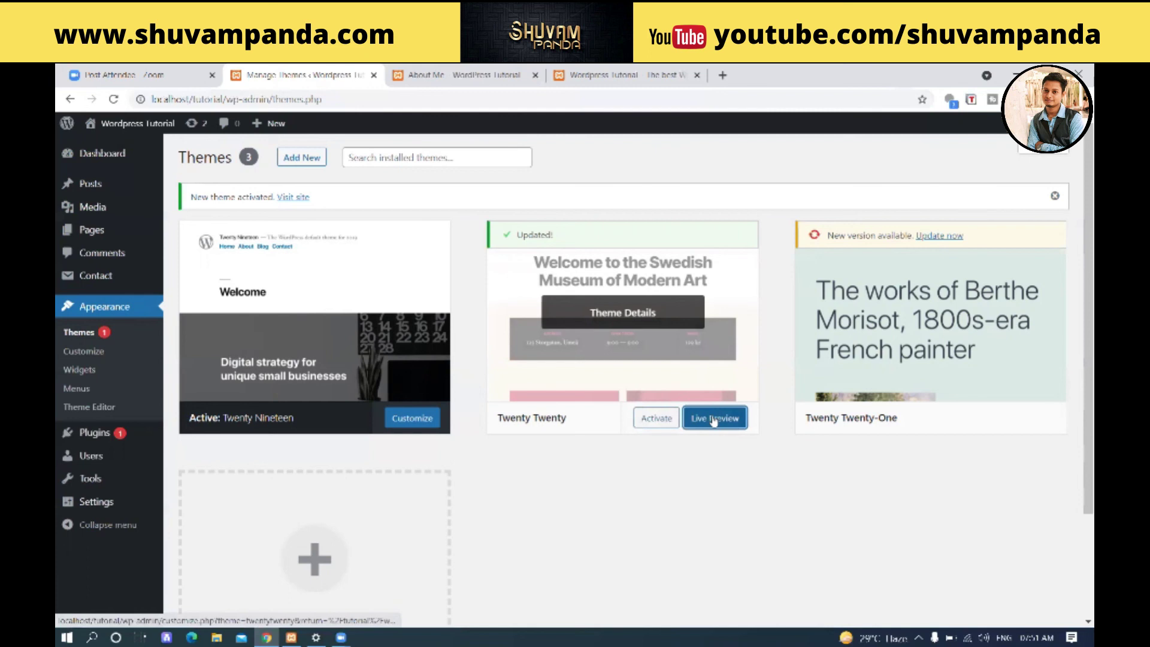
{"action": "right_click", "coordinate": [713, 421]}
- Open the Twenty Twenty live preview in a new tab, look it over, then return to Themes
{"action": "left_click", "coordinate": [727, 431]}
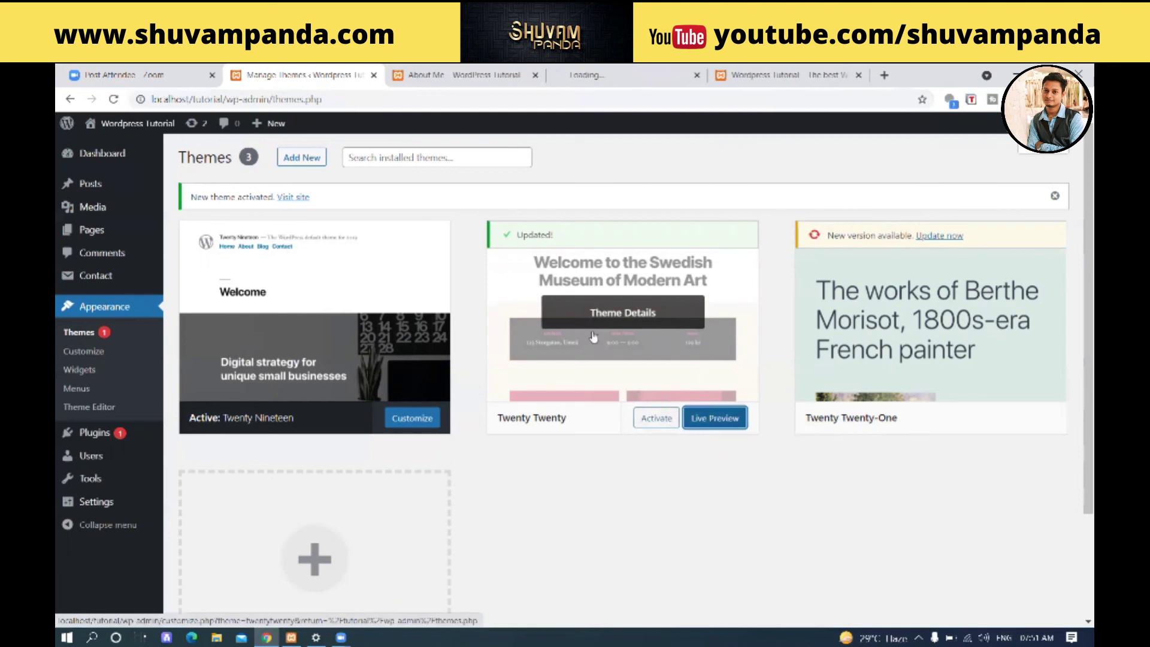
{"action": "left_click", "coordinate": [606, 74]}
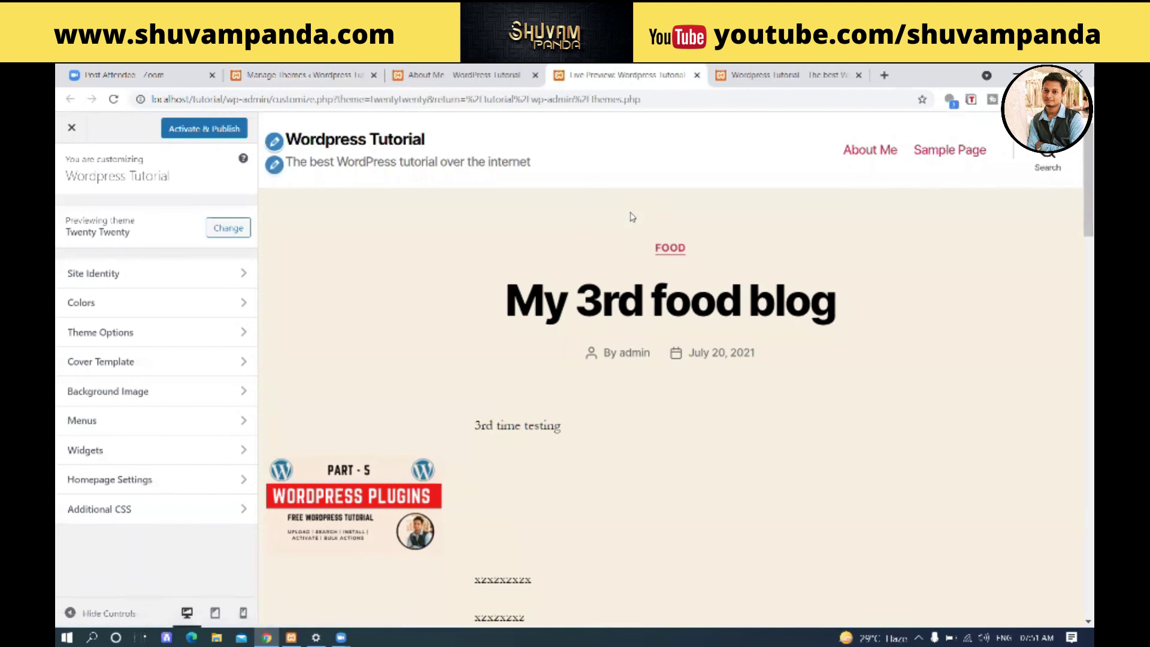
{"action": "scroll", "coordinate": [562, 354], "scroll_direction": "down", "scroll_amount": 12}
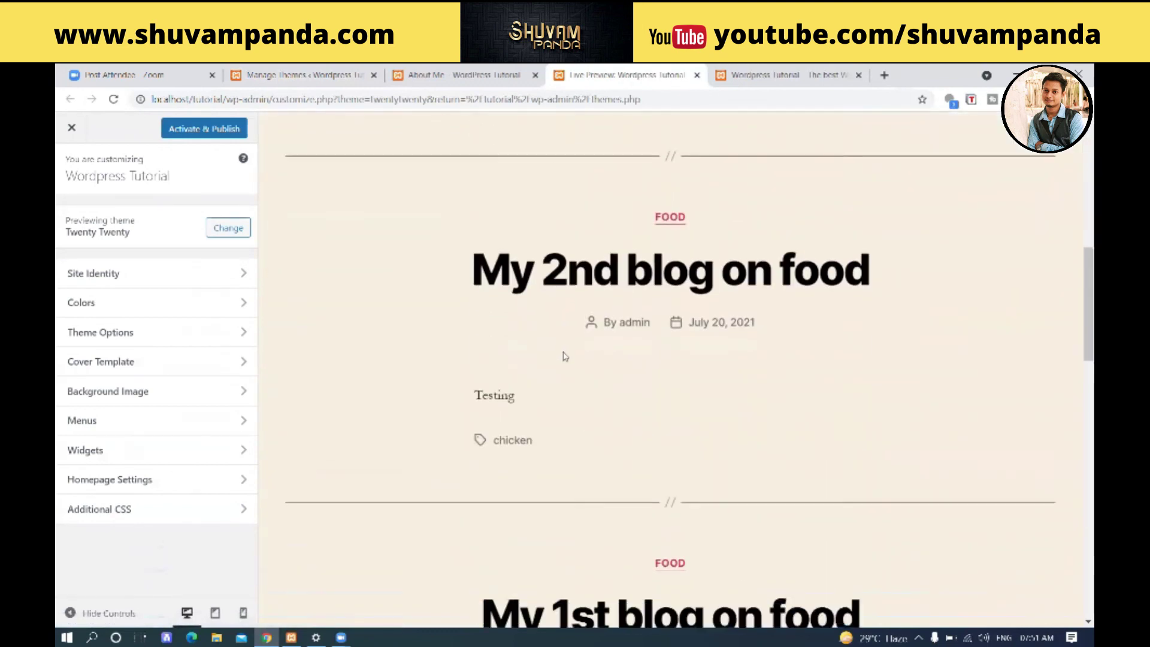
{"action": "scroll", "coordinate": [565, 354], "scroll_direction": "up", "scroll_amount": 8}
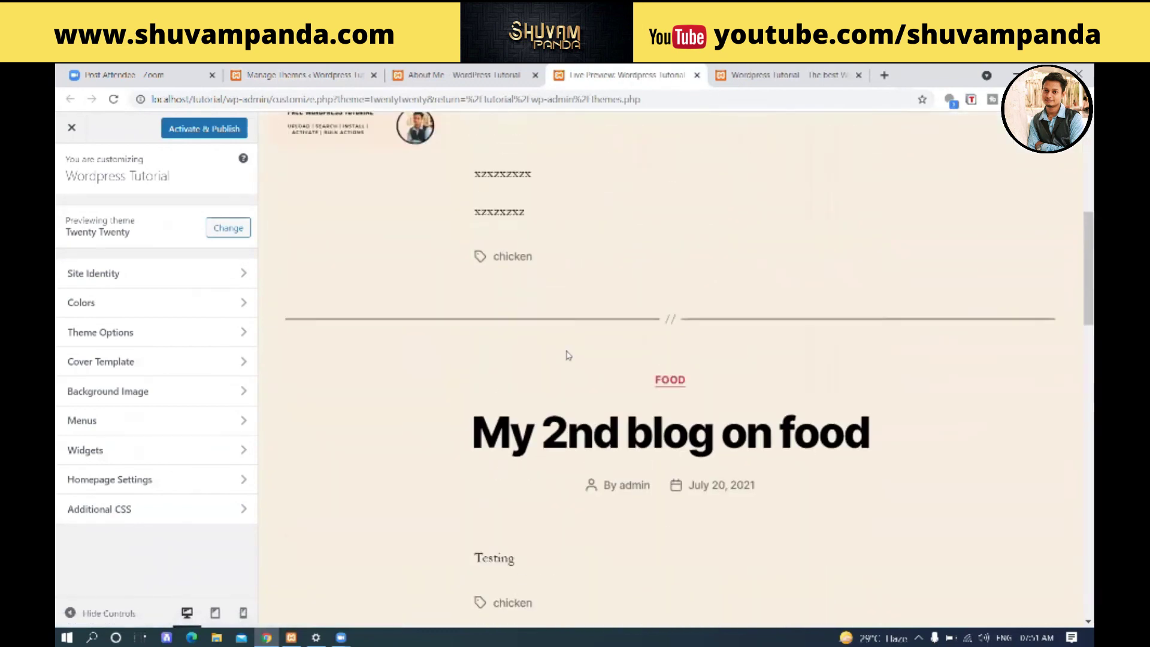
{"action": "left_click", "coordinate": [494, 70]}
{"action": "left_click", "coordinate": [335, 74]}
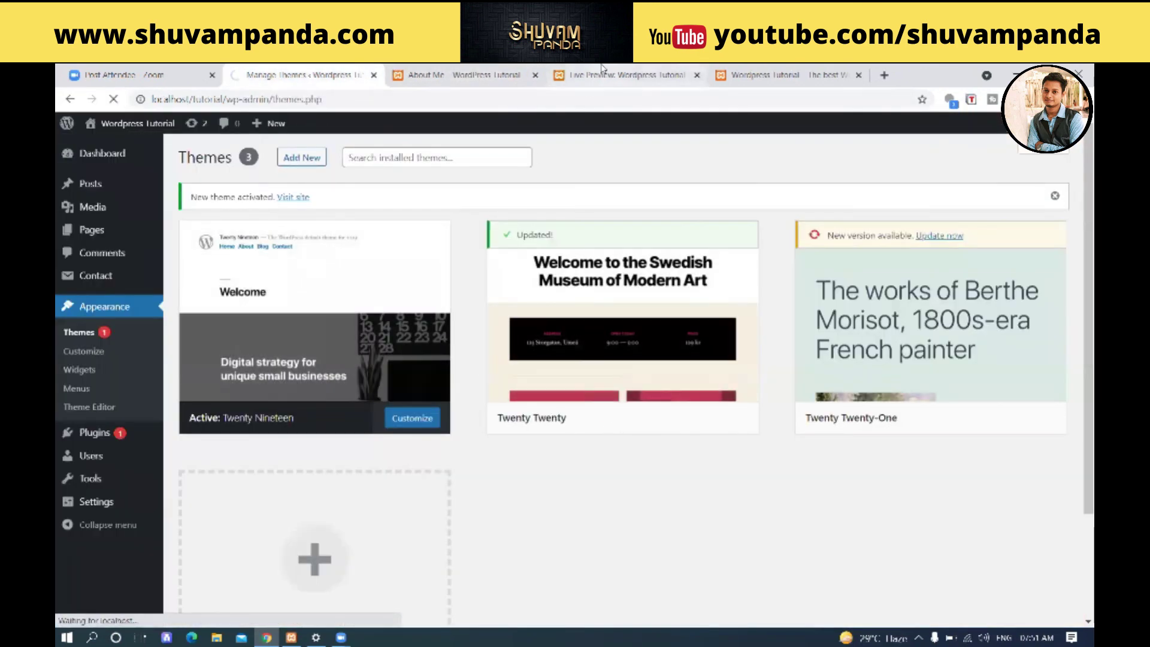
- Close the Twenty Twenty live preview tab and reload About Me in the new theme
{"action": "left_click", "coordinate": [682, 76]}
{"action": "left_click", "coordinate": [696, 74]}
{"action": "left_click", "coordinate": [347, 75]}
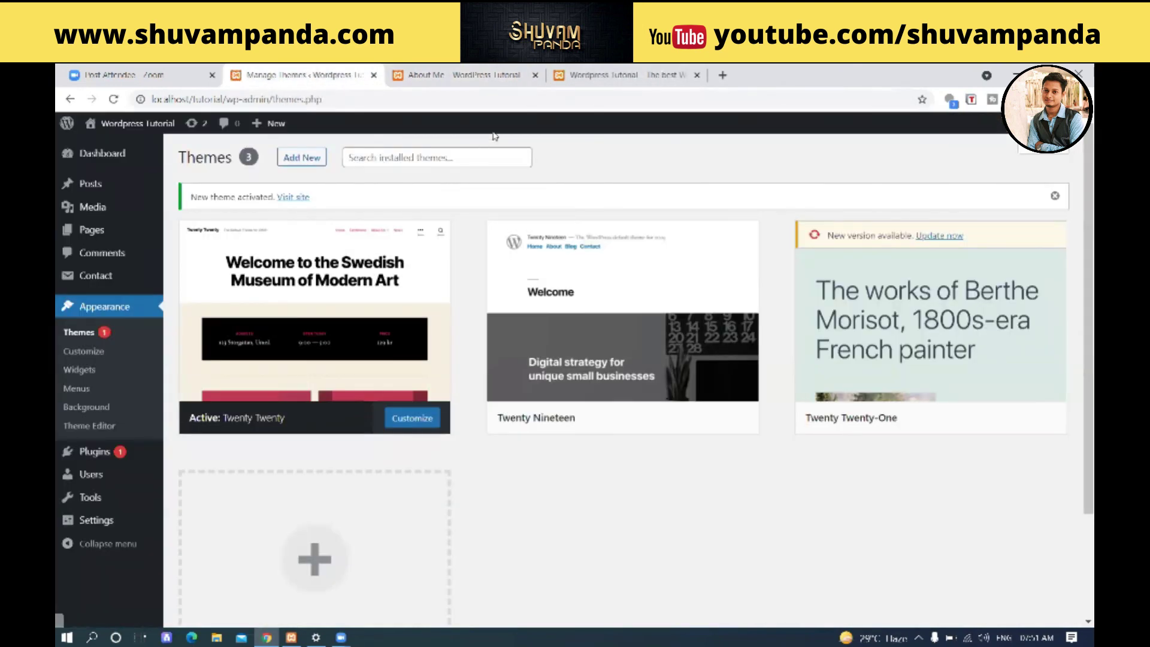
{"action": "left_click", "coordinate": [485, 75]}
{"action": "left_click", "coordinate": [113, 99]}
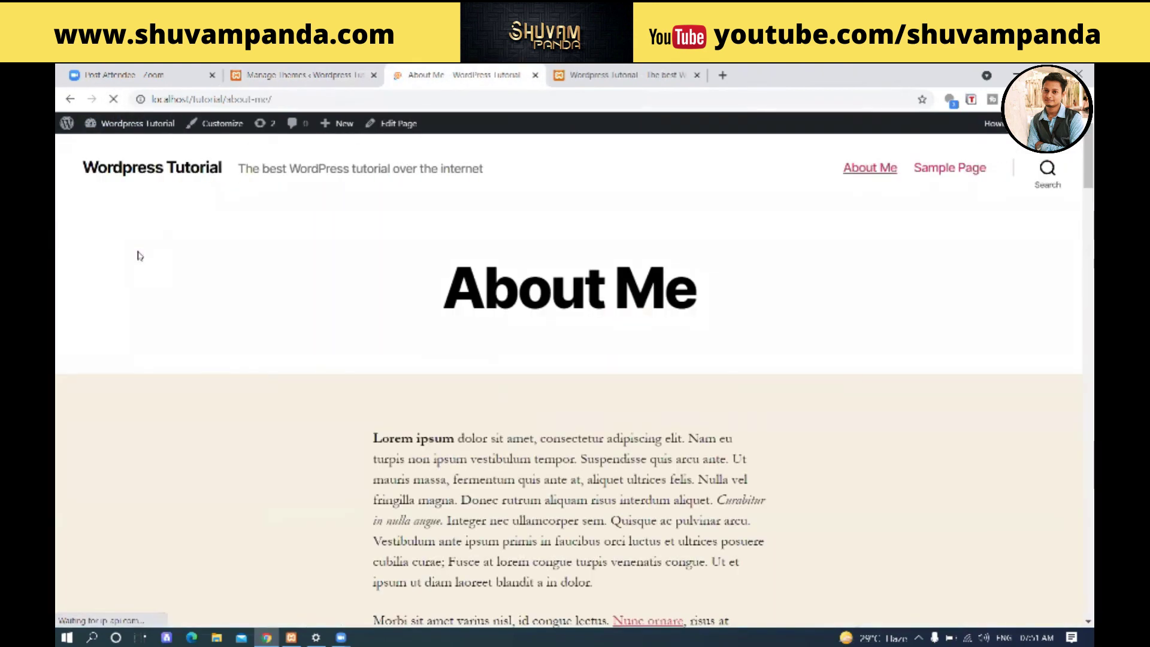
- Scroll through the About Me page in Twenty Twenty, then go back to the Themes admin page
{"action": "scroll", "coordinate": [328, 372], "scroll_direction": "down", "scroll_amount": 10}
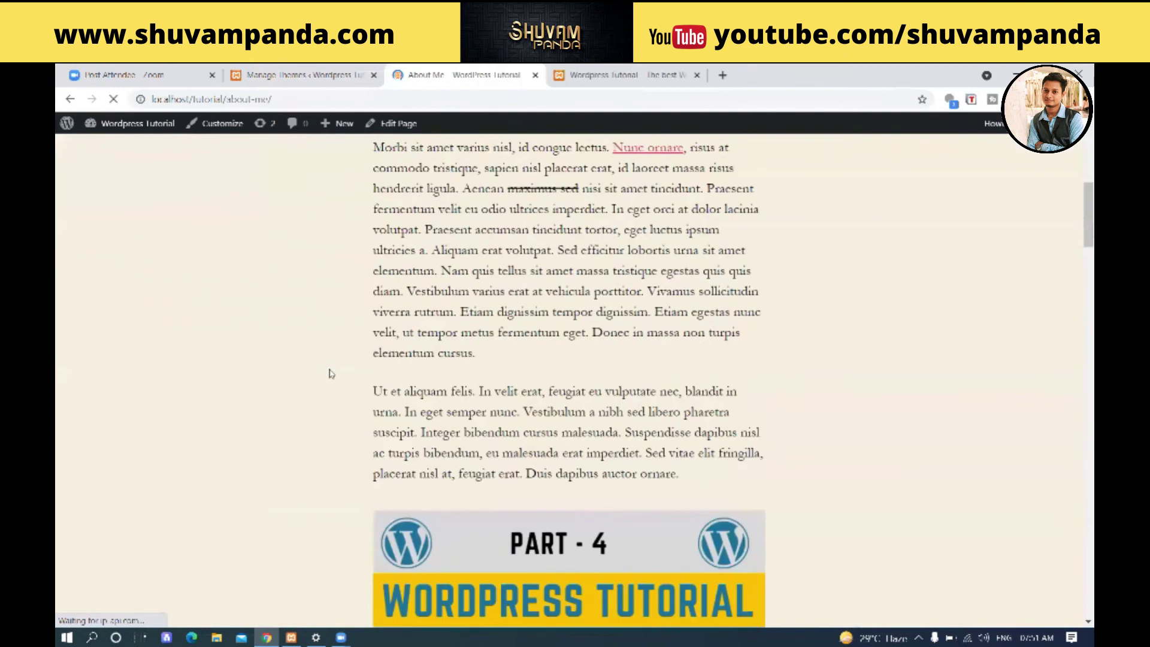
{"action": "scroll", "coordinate": [329, 372], "scroll_direction": "down", "scroll_amount": 15}
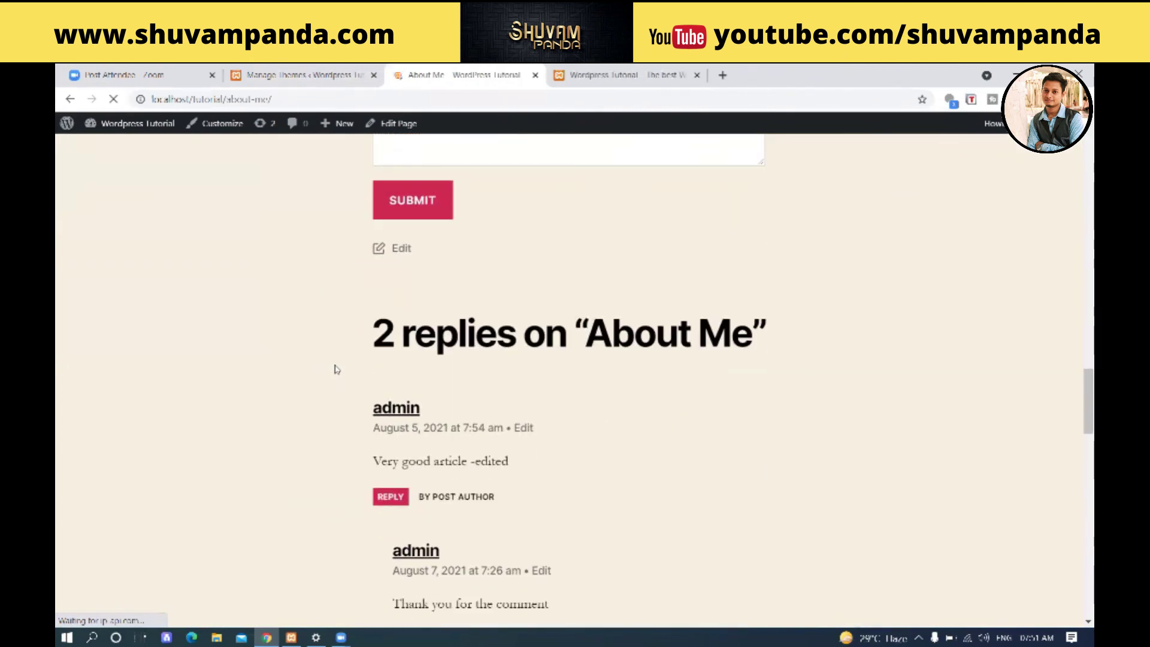
{"action": "scroll", "coordinate": [336, 371], "scroll_direction": "up", "scroll_amount": 15}
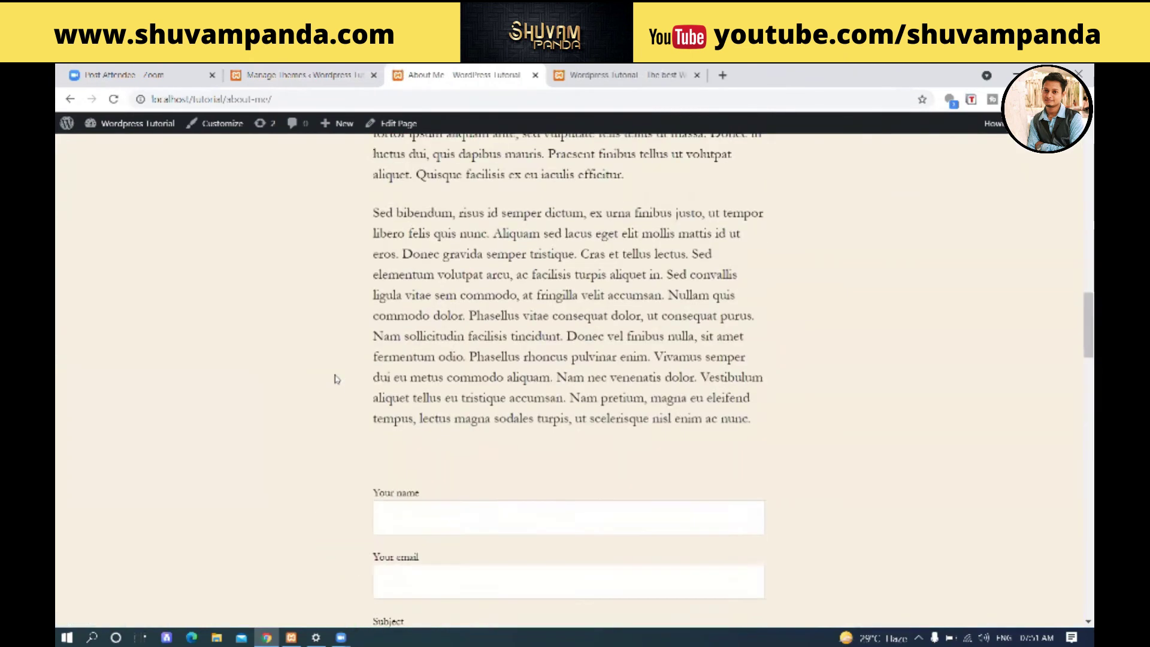
{"action": "scroll", "coordinate": [336, 379], "scroll_direction": "up", "scroll_amount": 10}
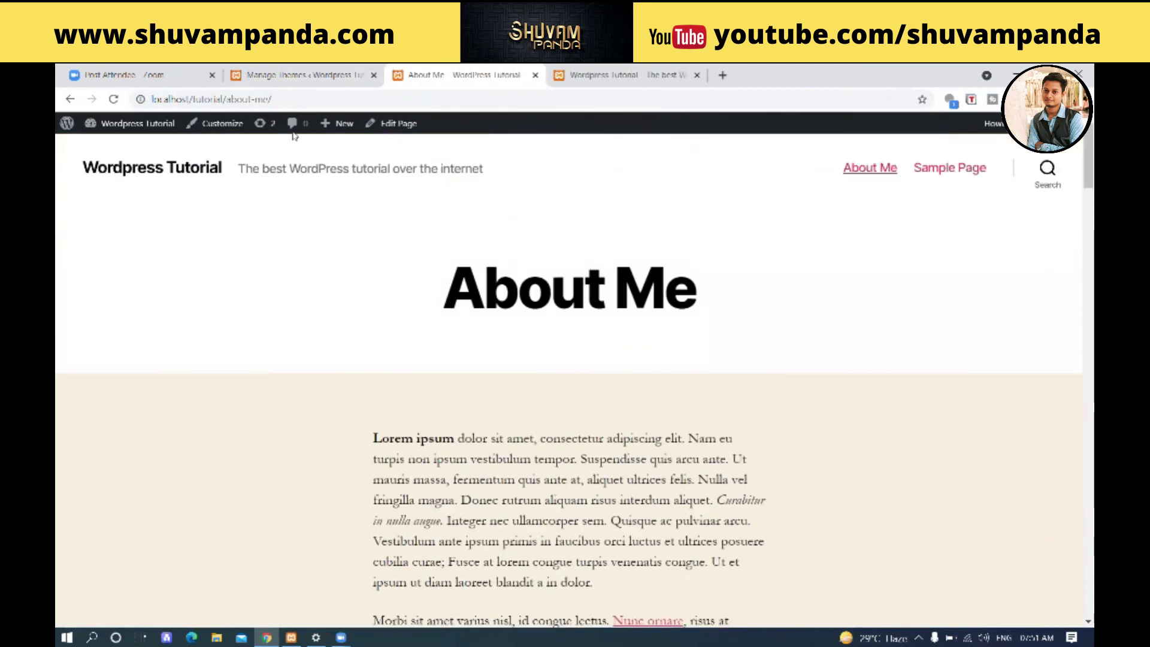
{"action": "left_click", "coordinate": [281, 77]}
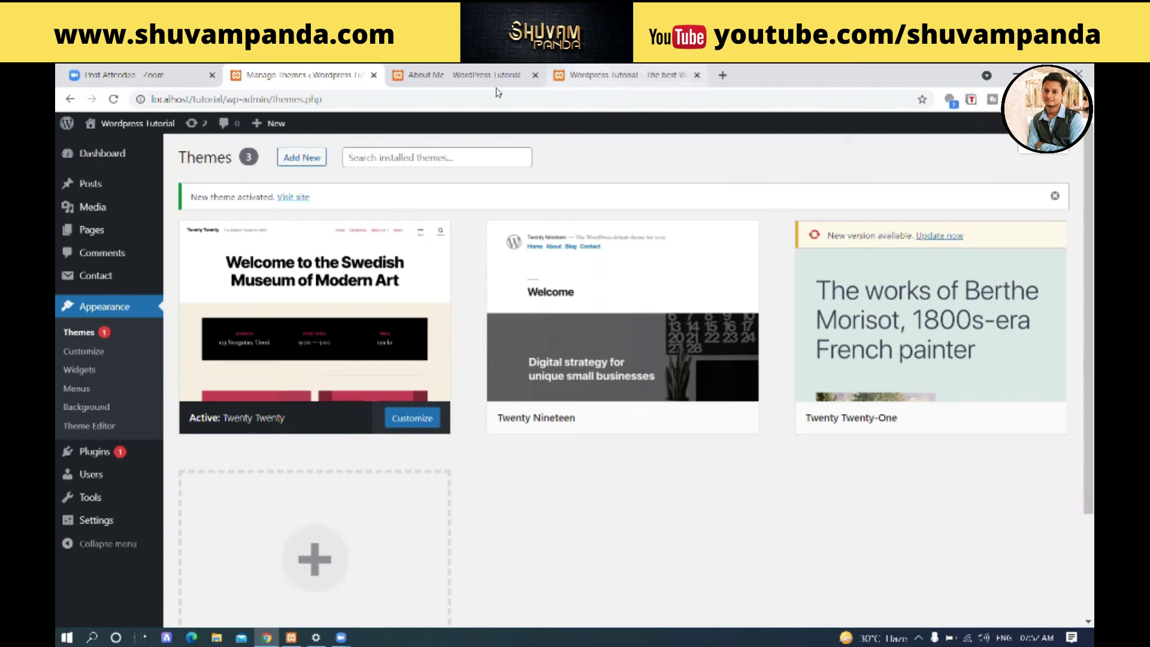
- Open Add New themes and scroll the Popular grid past Astra, OceanWP and Neve to Zakra
{"action": "left_click", "coordinate": [304, 158]}
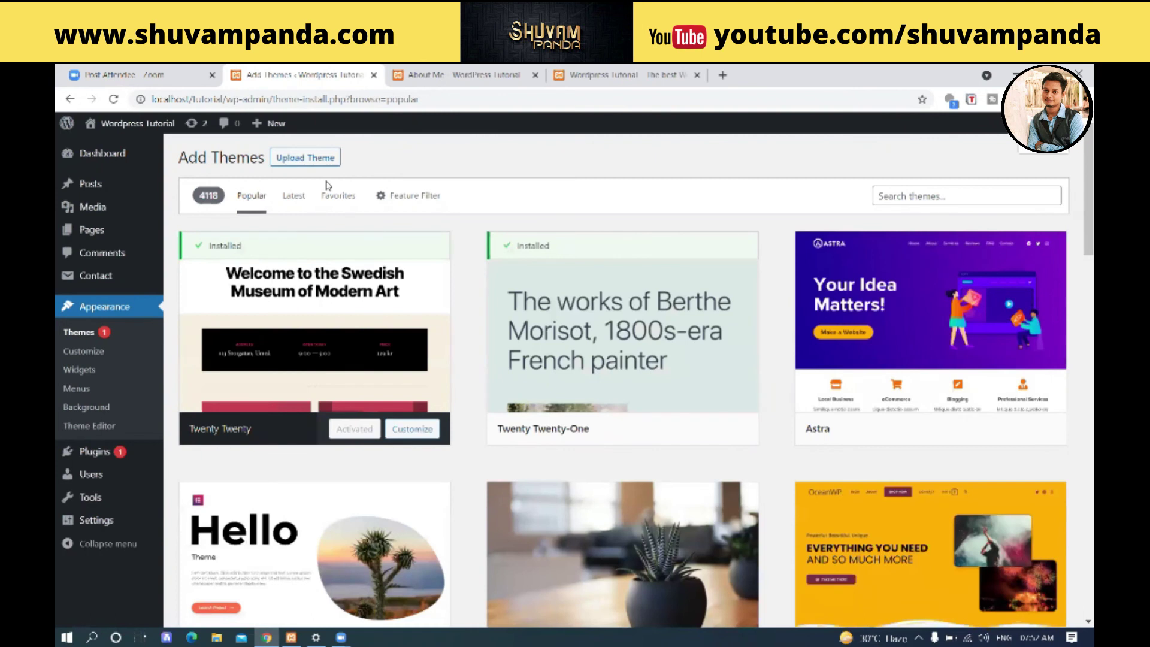
{"action": "scroll", "coordinate": [413, 383], "scroll_direction": "down", "scroll_amount": 5}
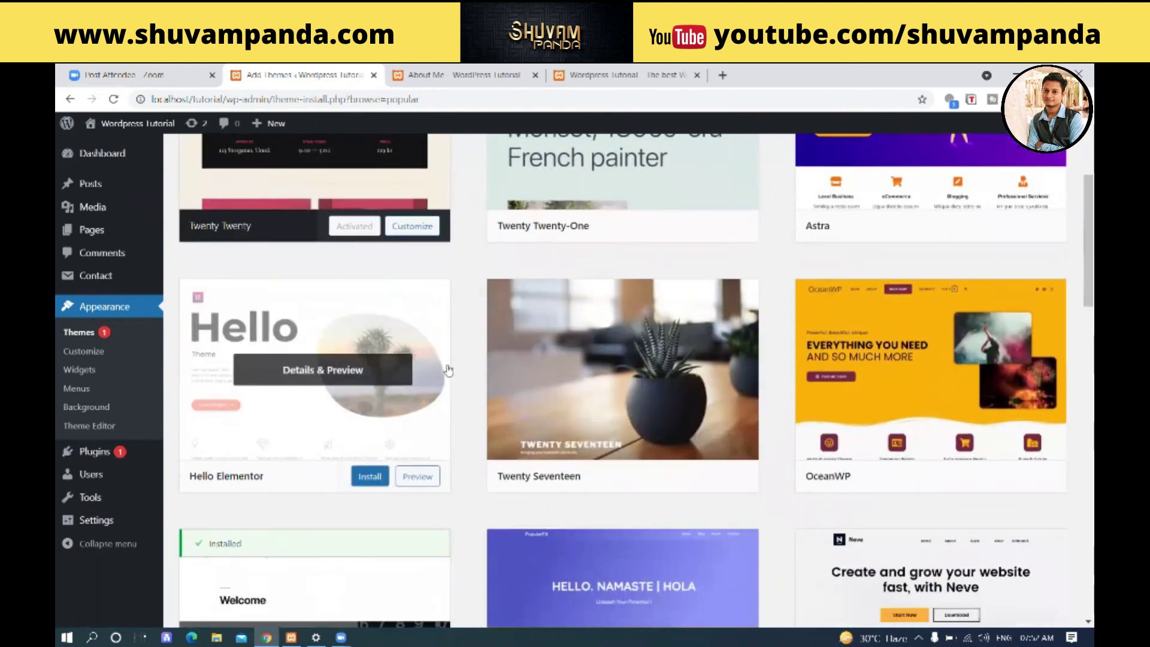
{"action": "scroll", "coordinate": [531, 329], "scroll_direction": "down", "scroll_amount": 6}
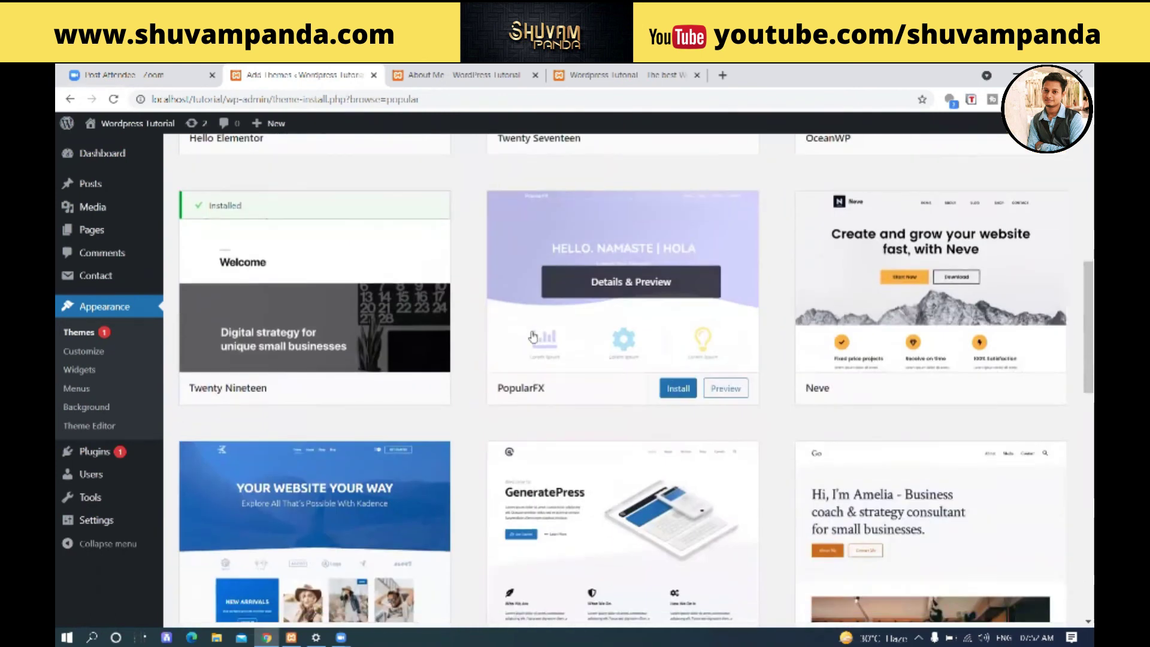
{"action": "scroll", "coordinate": [488, 324], "scroll_direction": "down", "scroll_amount": 2}
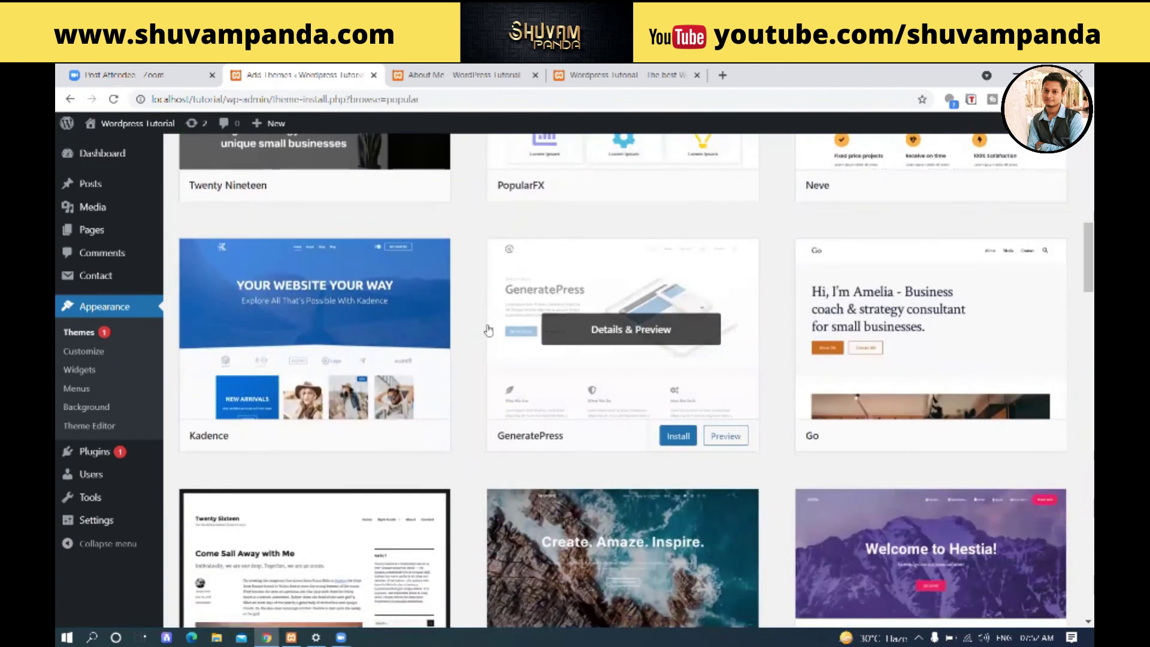
{"action": "scroll", "coordinate": [489, 326], "scroll_direction": "down", "scroll_amount": 3}
{"action": "scroll", "coordinate": [488, 329], "scroll_direction": "down", "scroll_amount": 2}
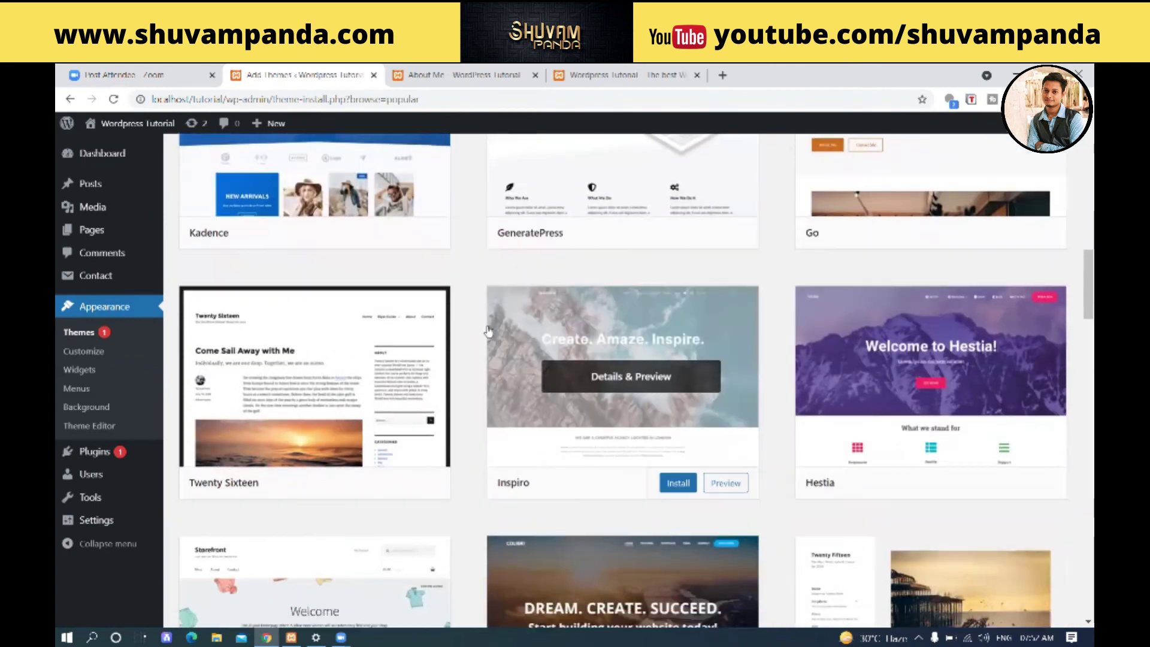
{"action": "scroll", "coordinate": [488, 329], "scroll_direction": "down", "scroll_amount": 5}
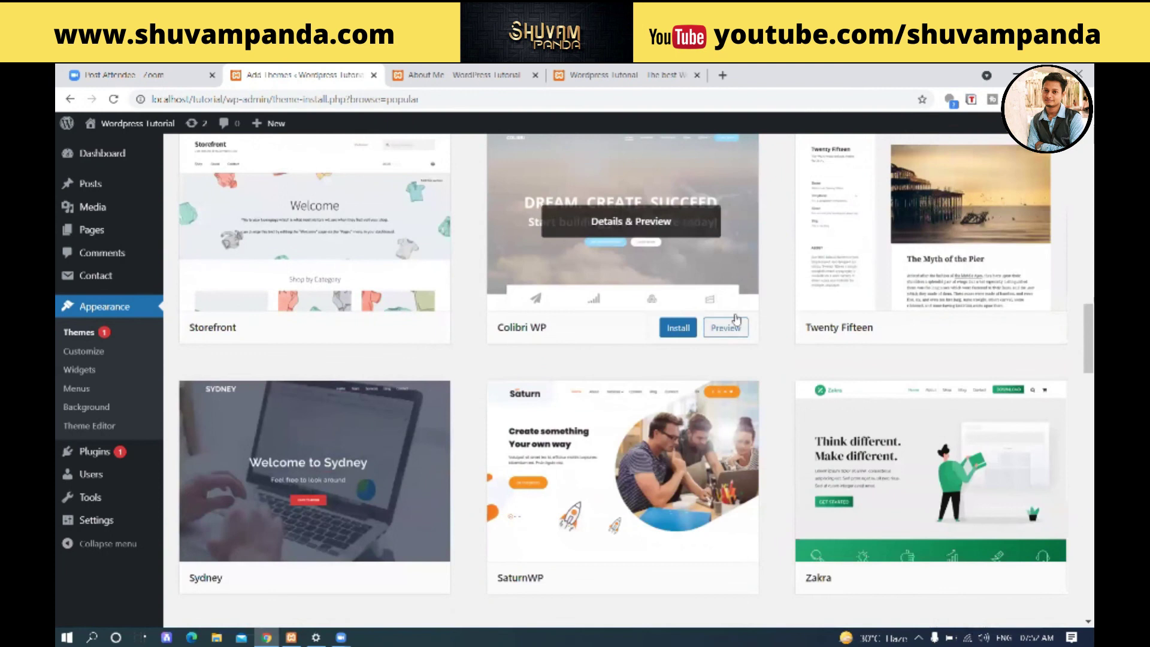
{"action": "scroll", "coordinate": [688, 344], "scroll_direction": "down", "scroll_amount": 1}
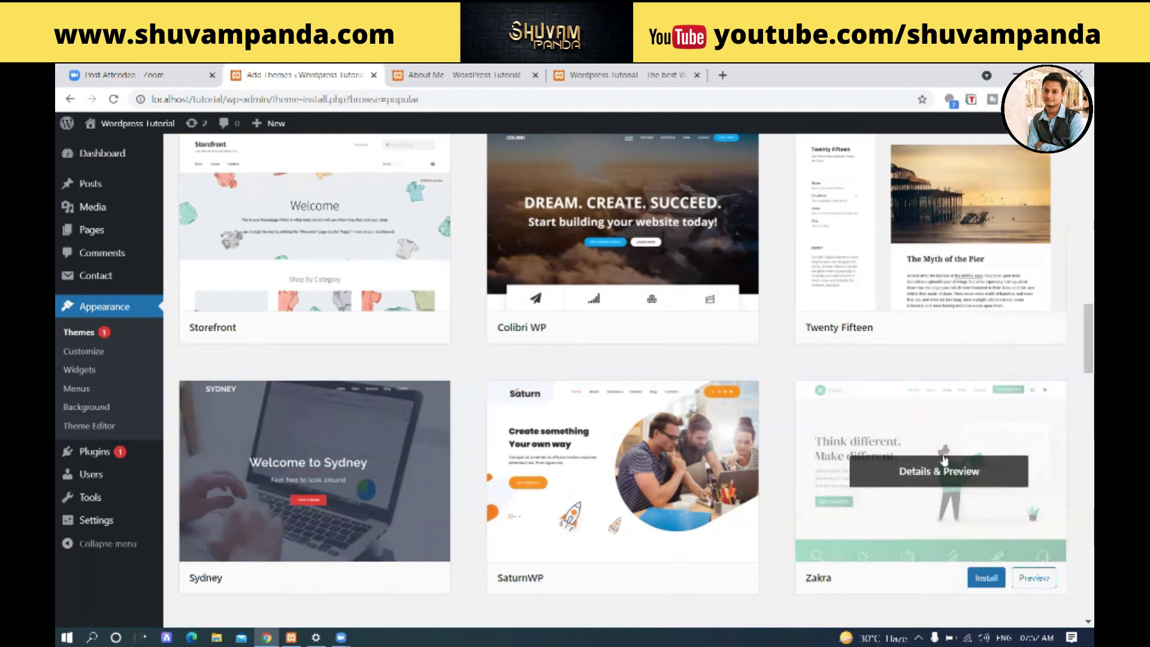
{"action": "scroll", "coordinate": [914, 473], "scroll_direction": "down", "scroll_amount": 2}
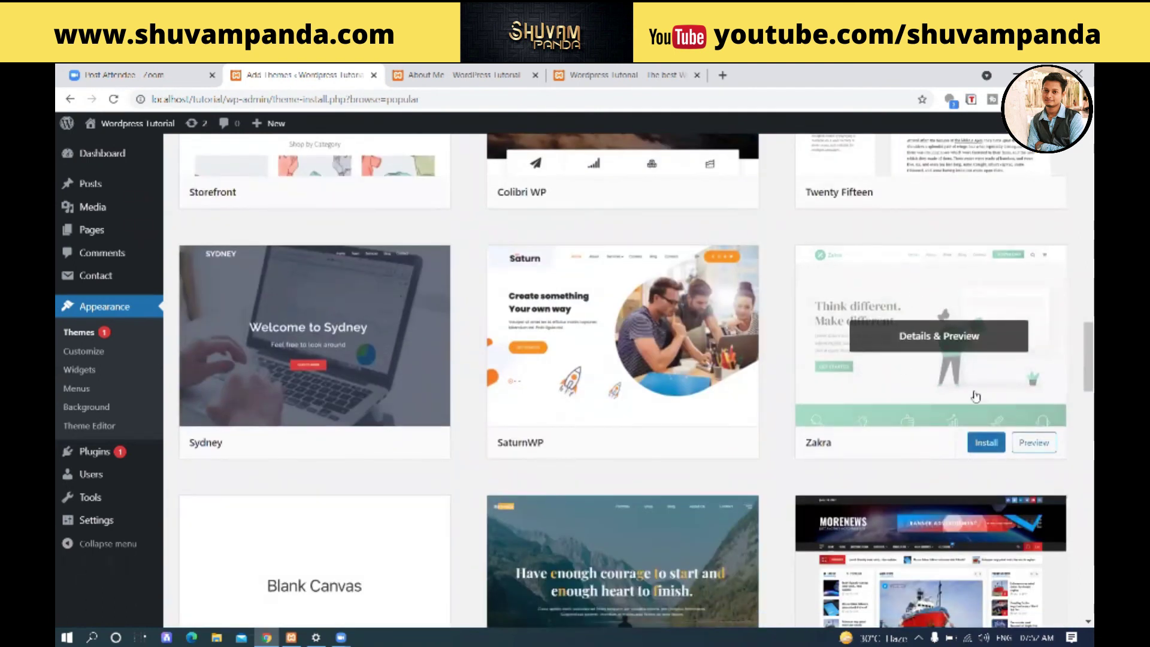
- Install the Zakra theme from the Popular catalogue and activate it
{"action": "left_click", "coordinate": [989, 446]}
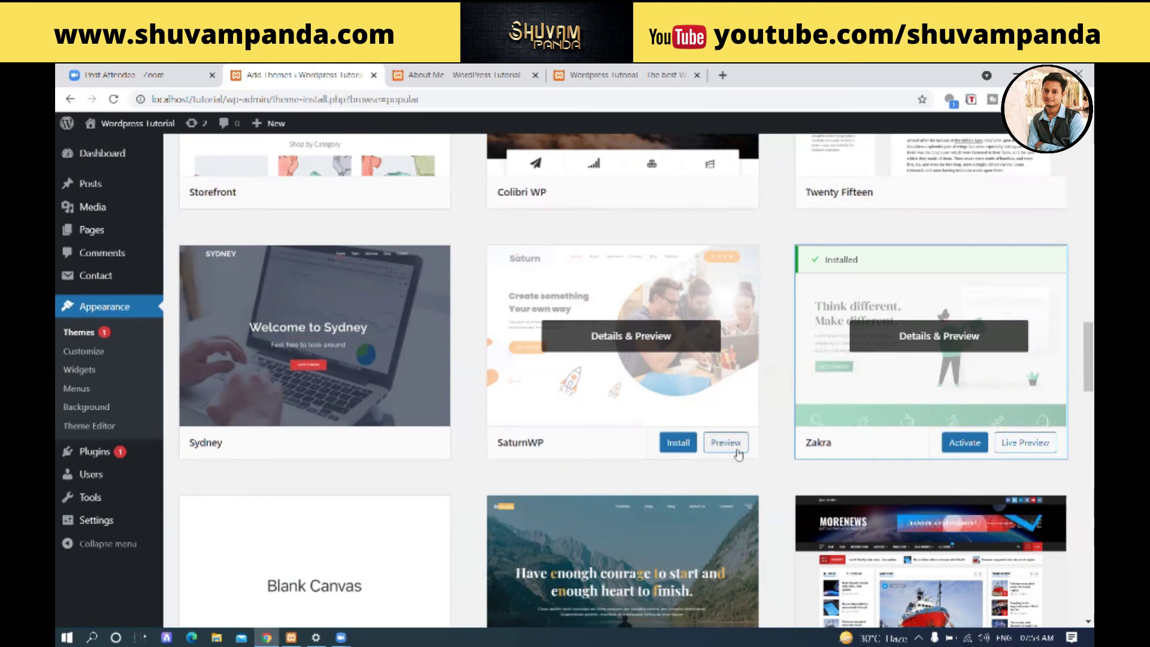
{"action": "left_click", "coordinate": [961, 443]}
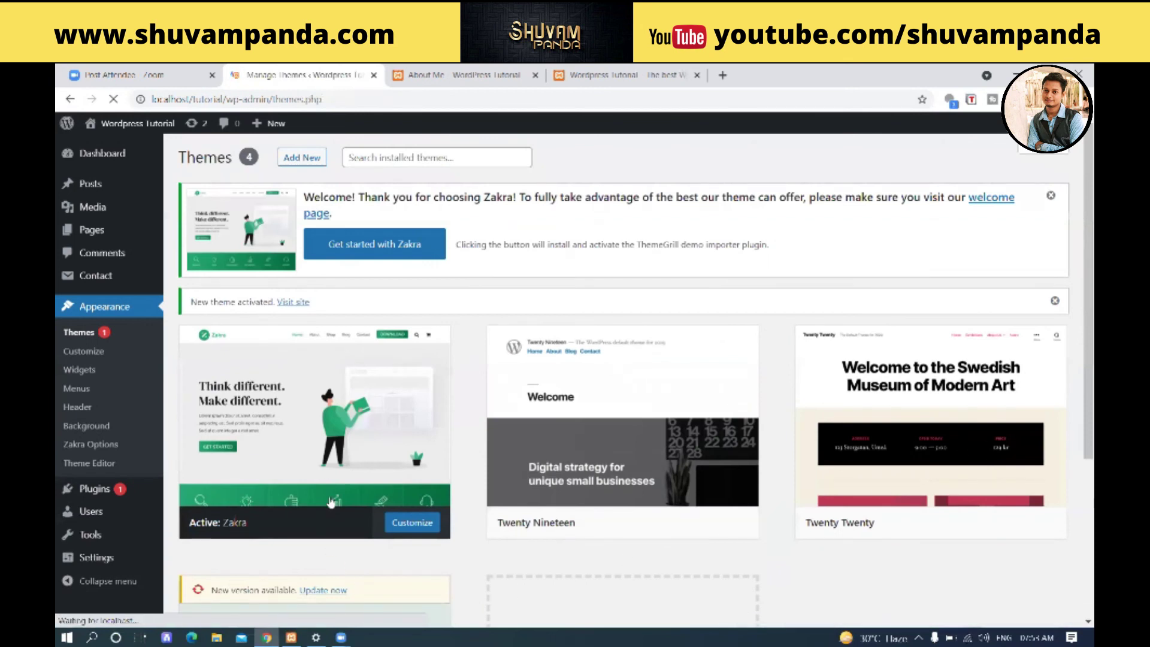
- Reload the About Me tab with F5 and scroll through its Zakra layout with sidebar and contact form
{"action": "scroll", "coordinate": [314, 503], "scroll_direction": "down", "scroll_amount": 3}
{"action": "scroll", "coordinate": [316, 503], "scroll_direction": "up", "scroll_amount": 2}
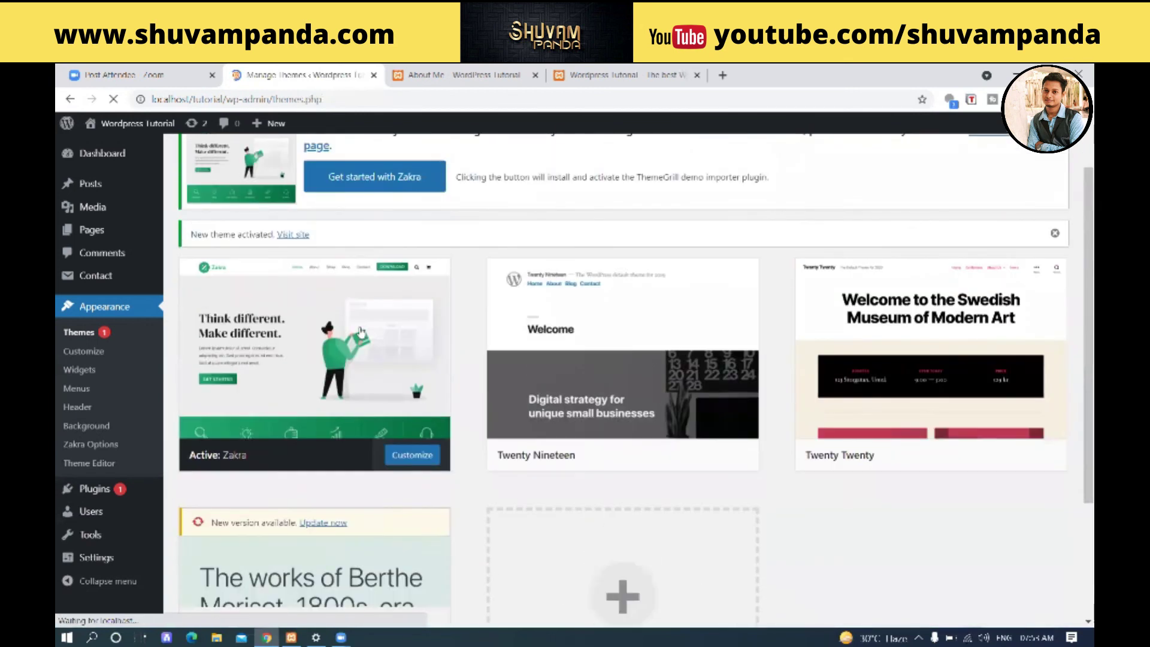
{"action": "left_click", "coordinate": [440, 73]}
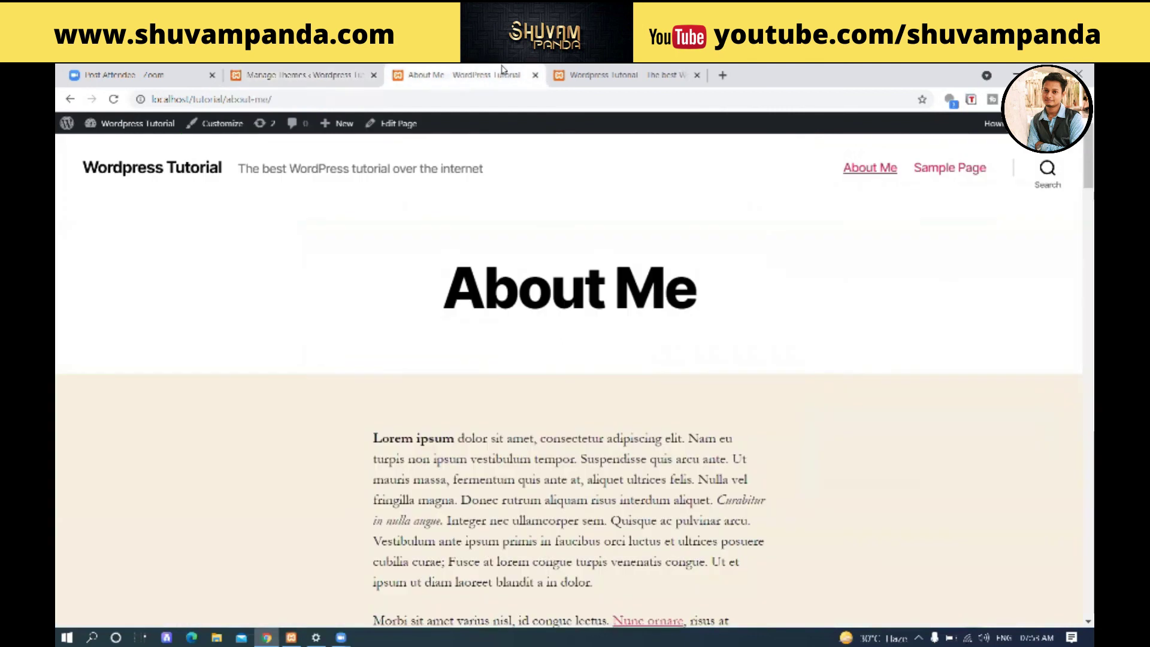
{"action": "key", "text": "F5"}
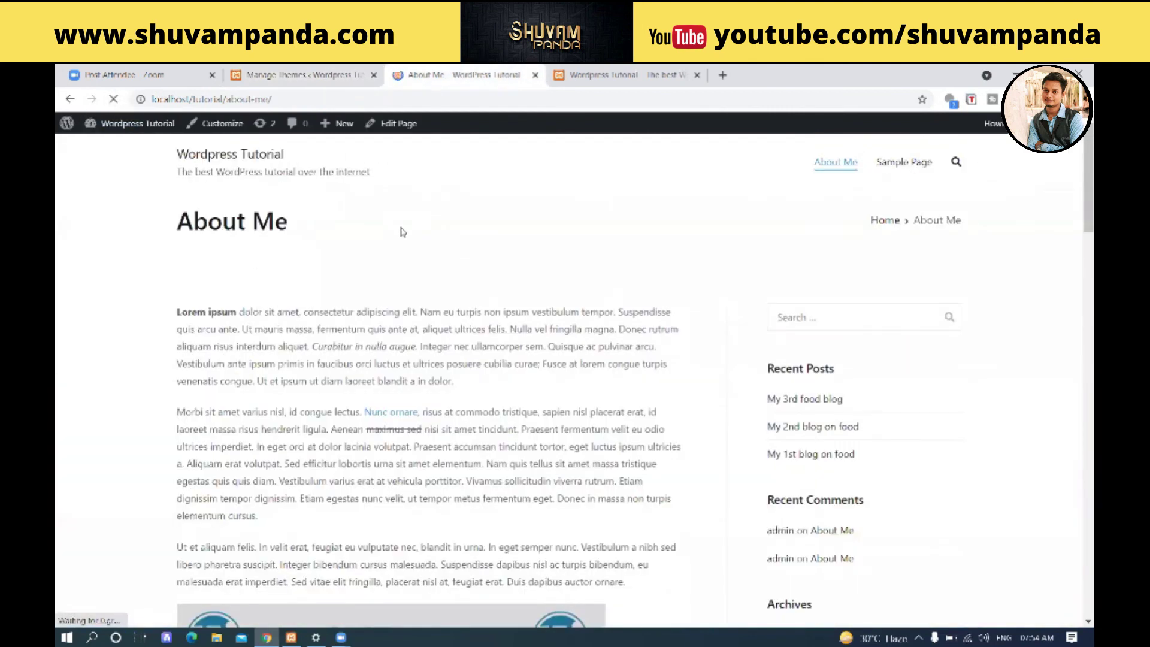
{"action": "scroll", "coordinate": [422, 268], "scroll_direction": "down", "scroll_amount": 4}
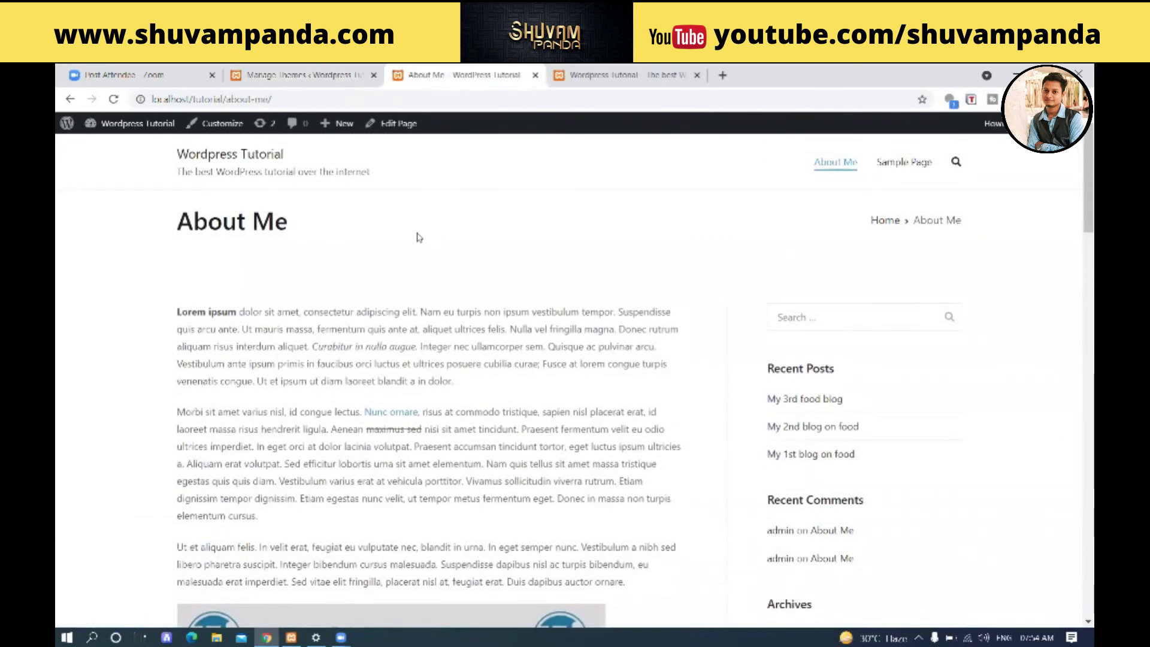
{"action": "scroll", "coordinate": [419, 237], "scroll_direction": "down", "scroll_amount": 15}
{"action": "scroll", "coordinate": [417, 239], "scroll_direction": "down", "scroll_amount": 13}
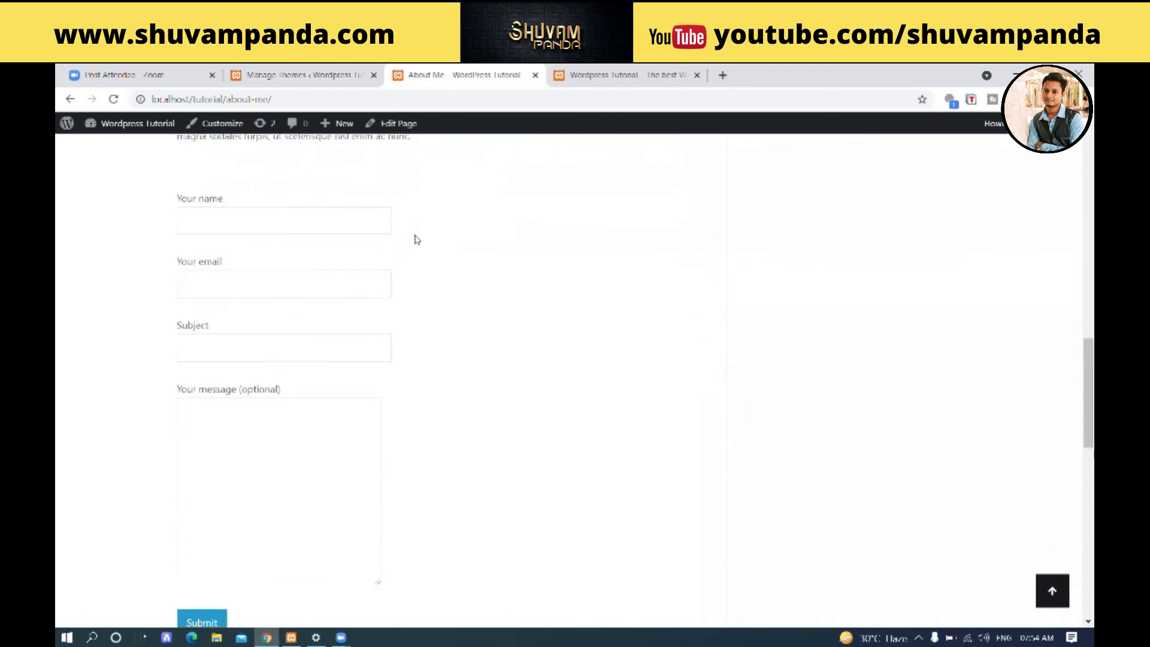
{"action": "scroll", "coordinate": [418, 241], "scroll_direction": "up", "scroll_amount": 8}
{"action": "scroll", "coordinate": [417, 242], "scroll_direction": "up", "scroll_amount": 20}
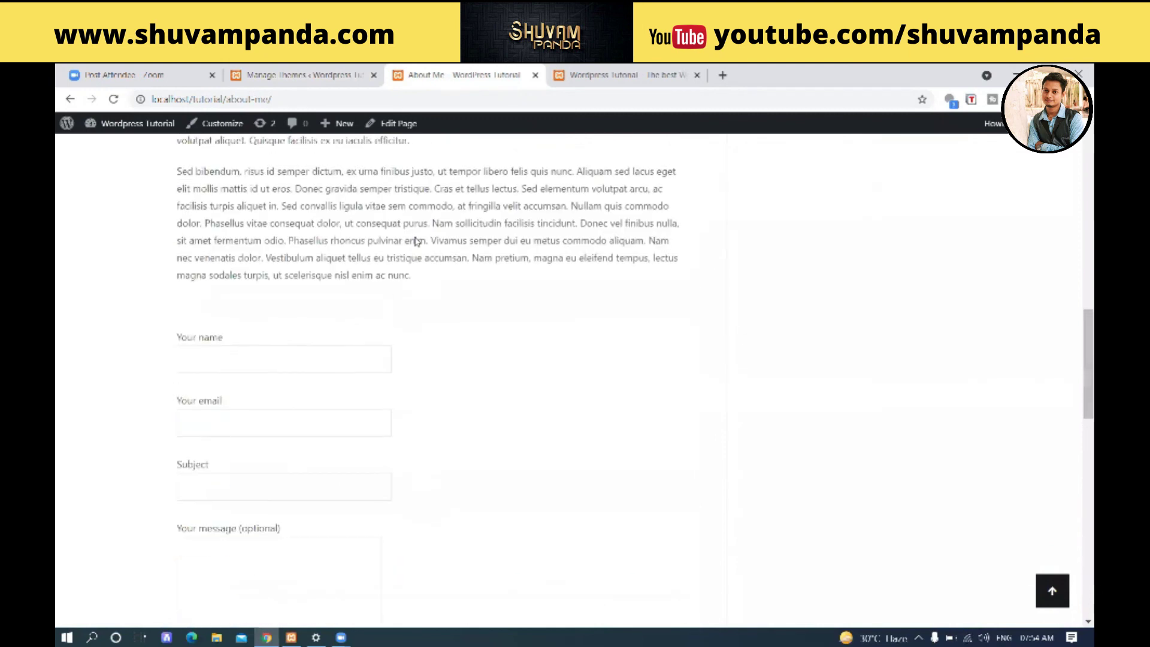